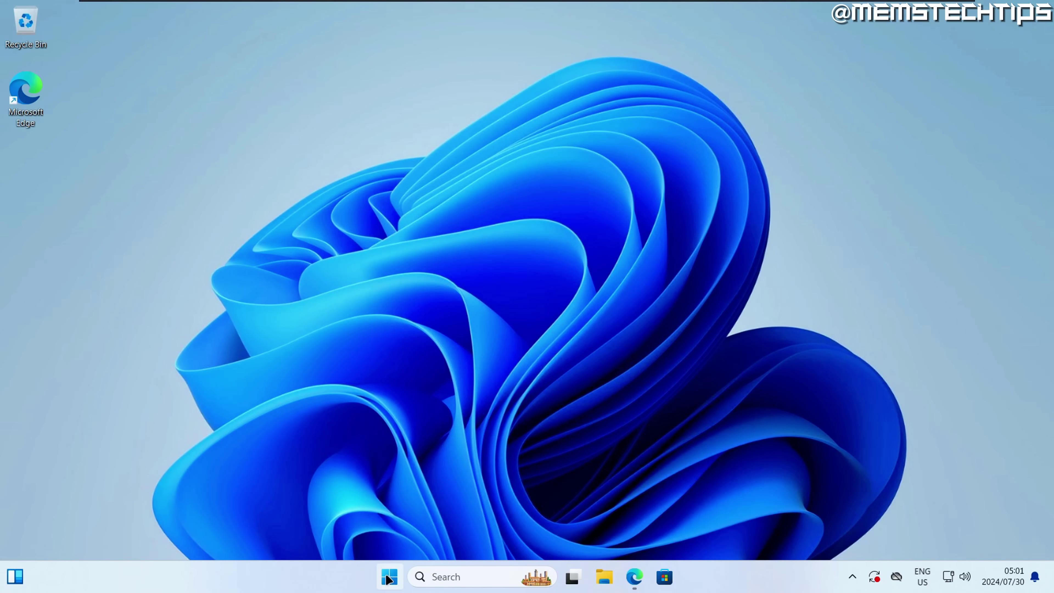
Switch to Microsoft Edge and download windhawk_setup.exe from windhawk.net, choosing to keep the flagged file
click(389, 576)
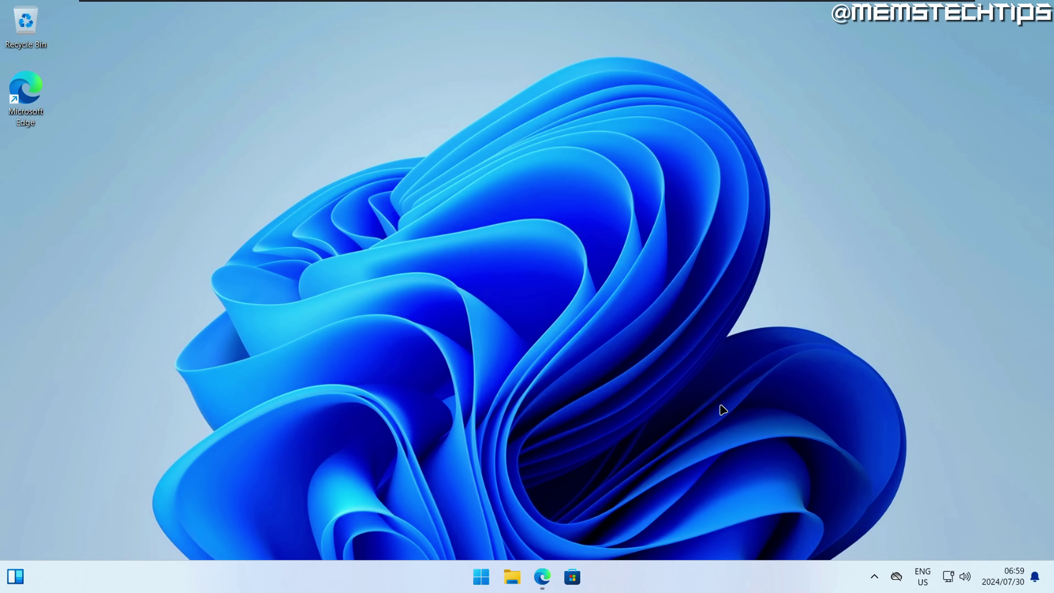
click(541, 576)
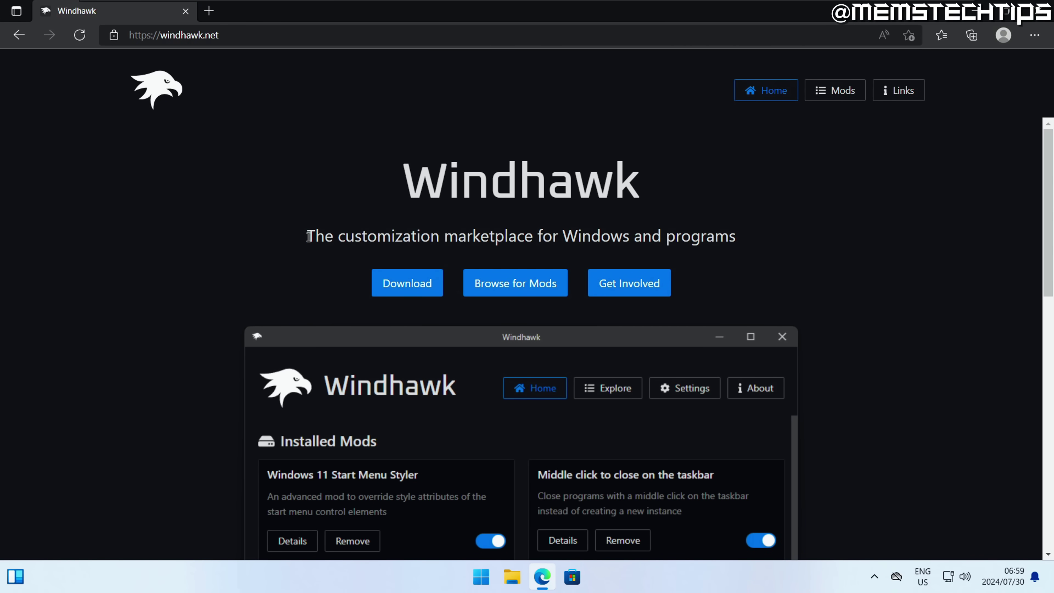
drag(309, 235, 762, 256)
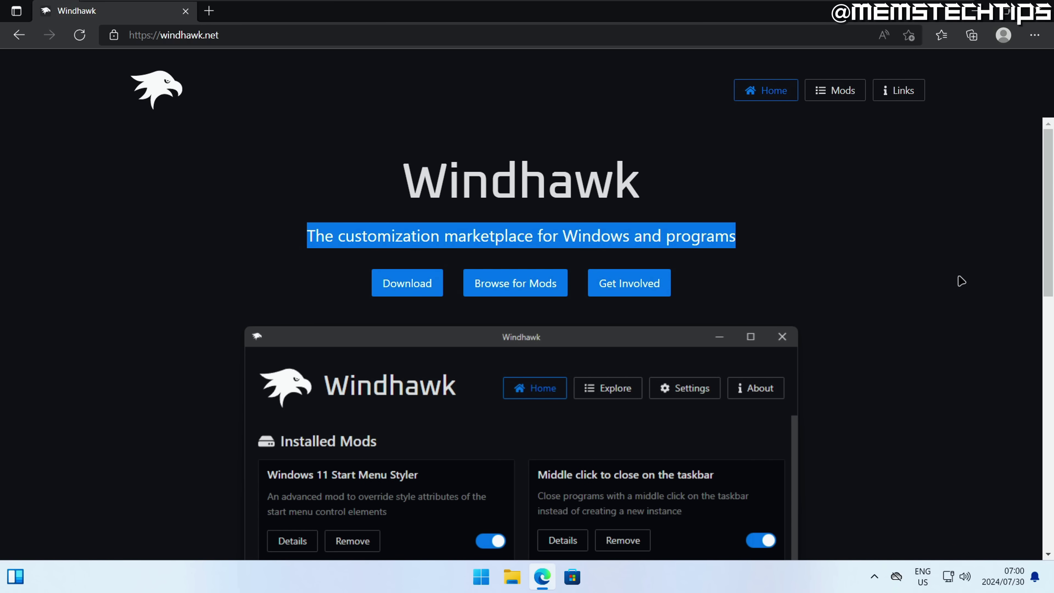
scroll(886, 284, down, 2)
scroll(884, 286, down, 2)
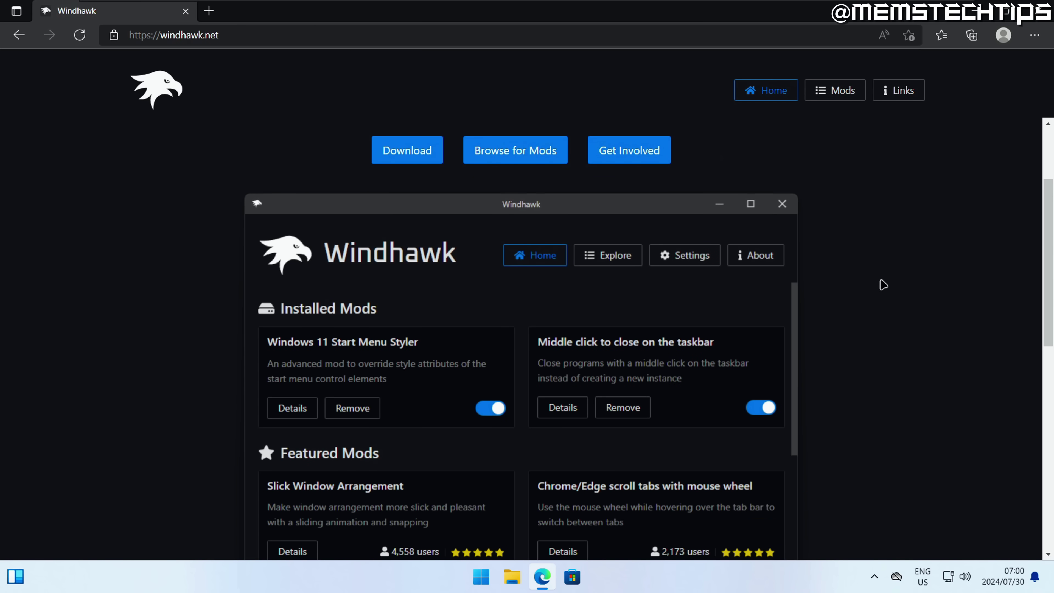
scroll(415, 270, up, 4)
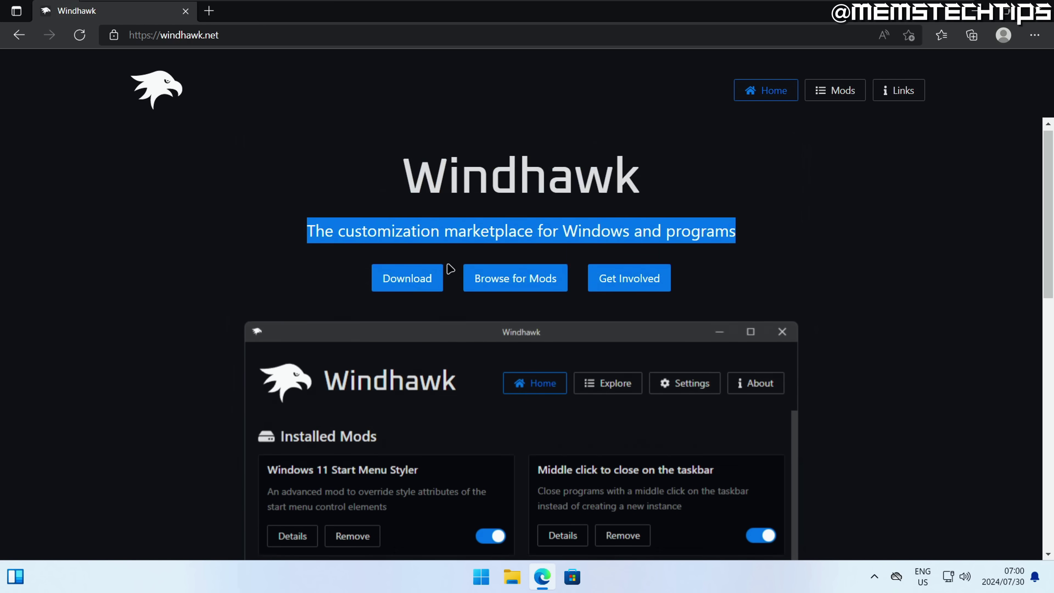
click(237, 96)
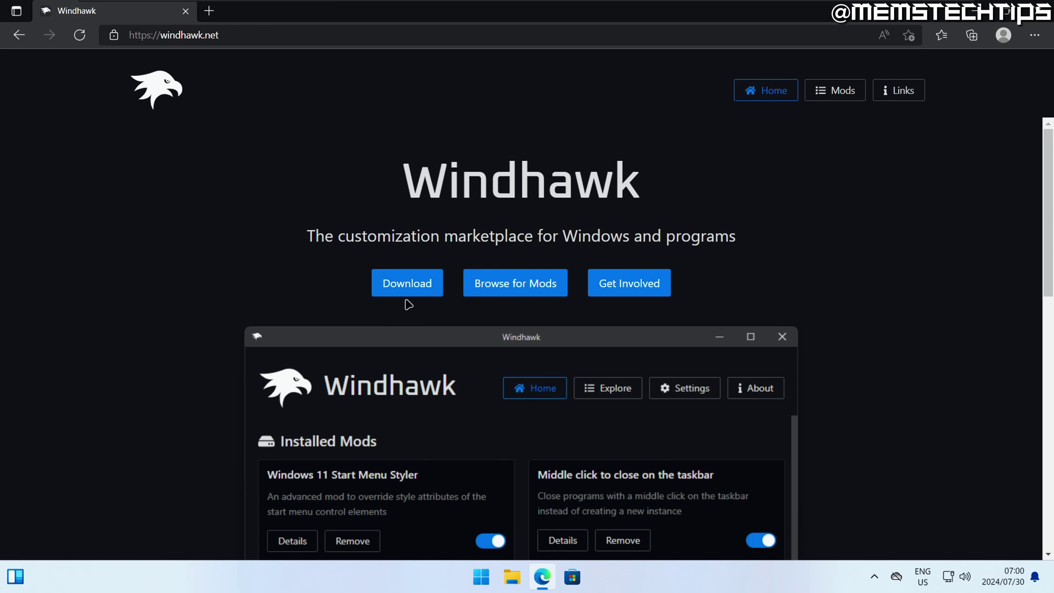
click(411, 286)
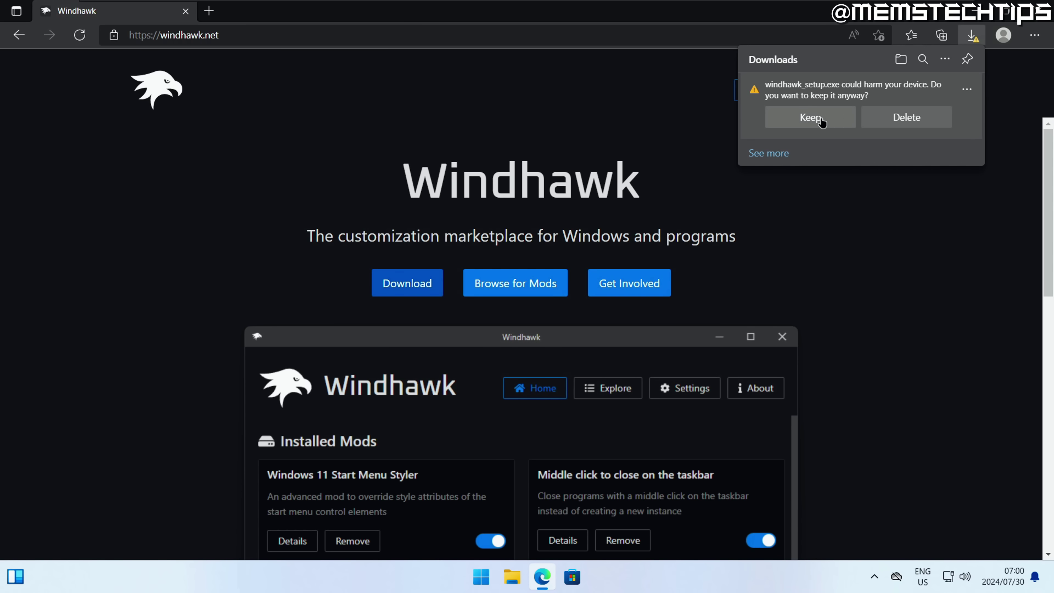
click(811, 117)
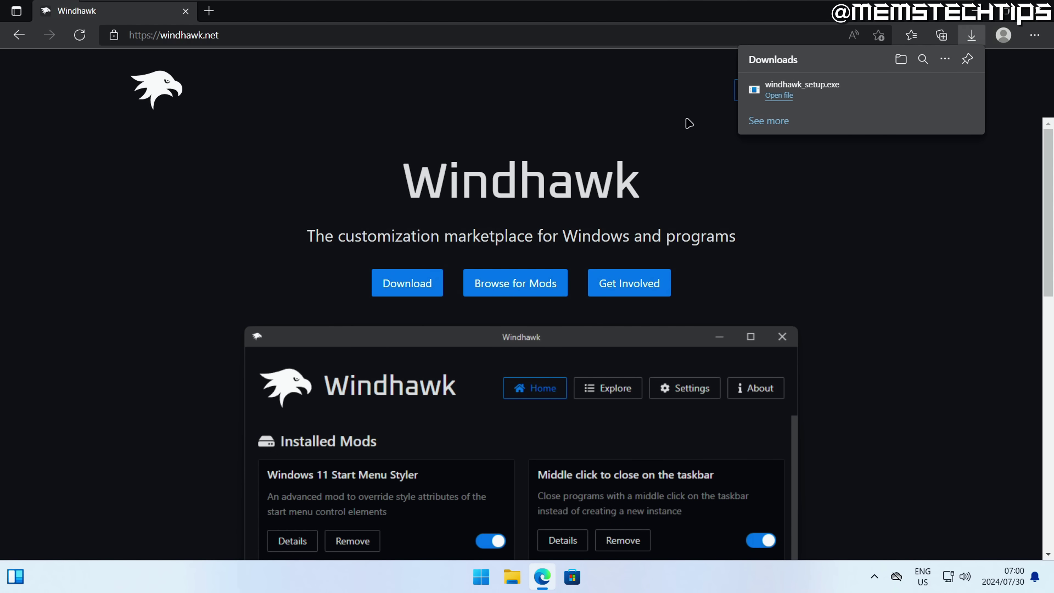
Install Windhawk in English as a standard installation with all components in C:\Program Files\Windhawk, and run it on finishing
click(975, 10)
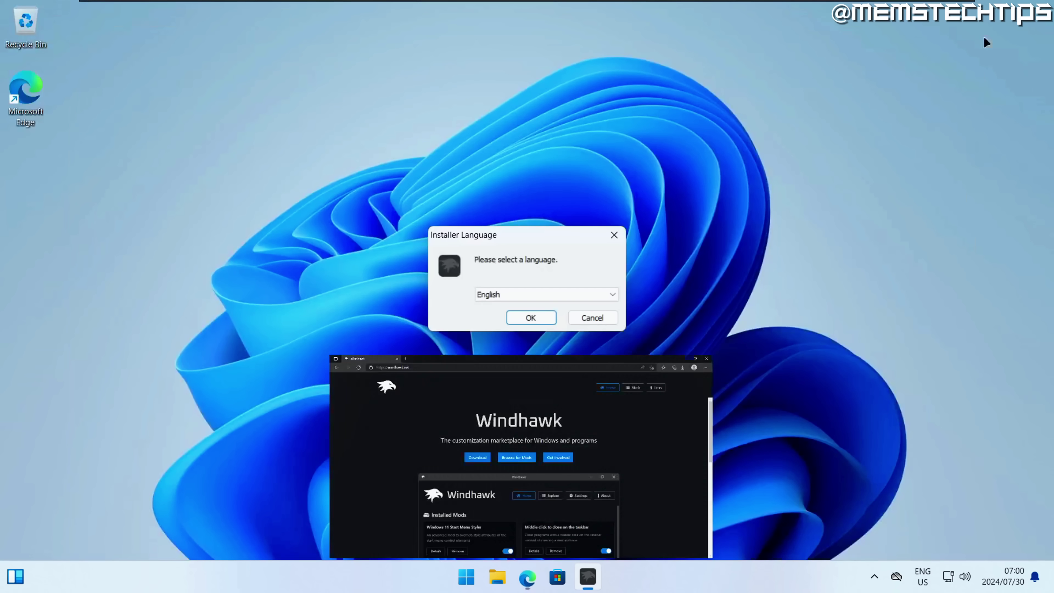
click(547, 317)
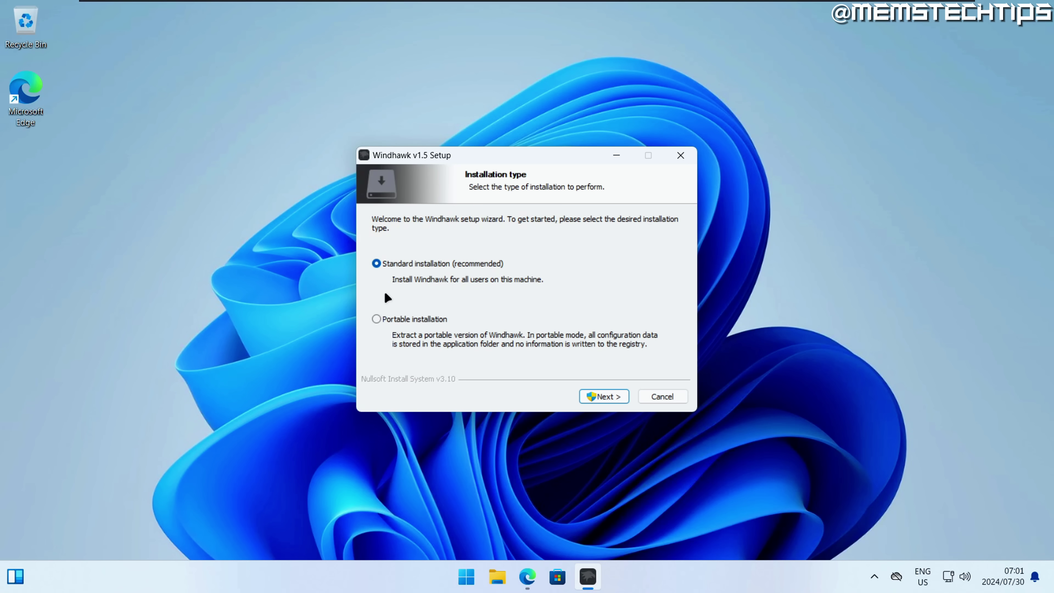
click(607, 396)
click(489, 404)
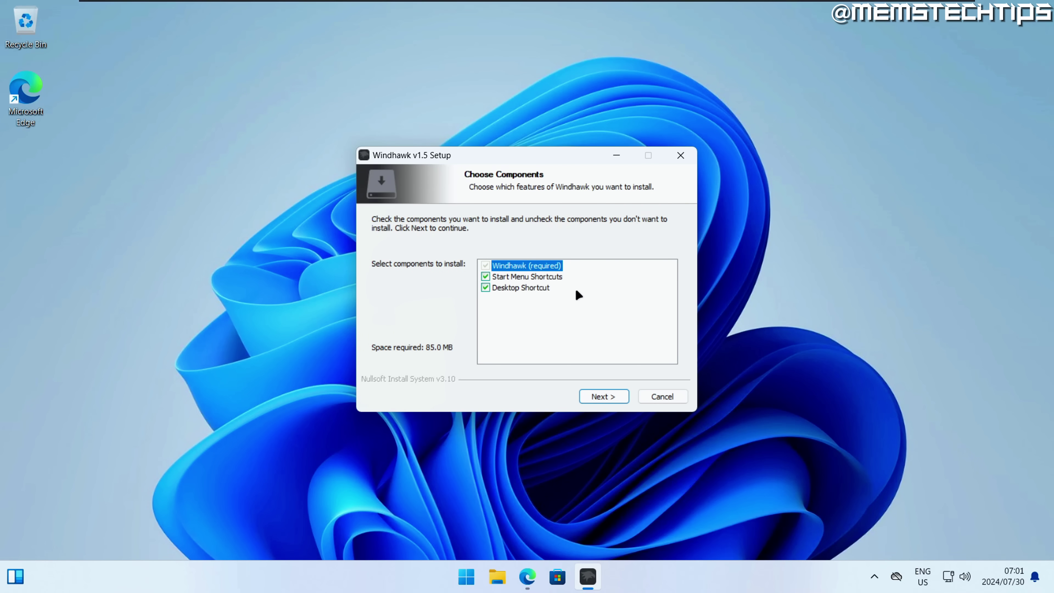
click(611, 394)
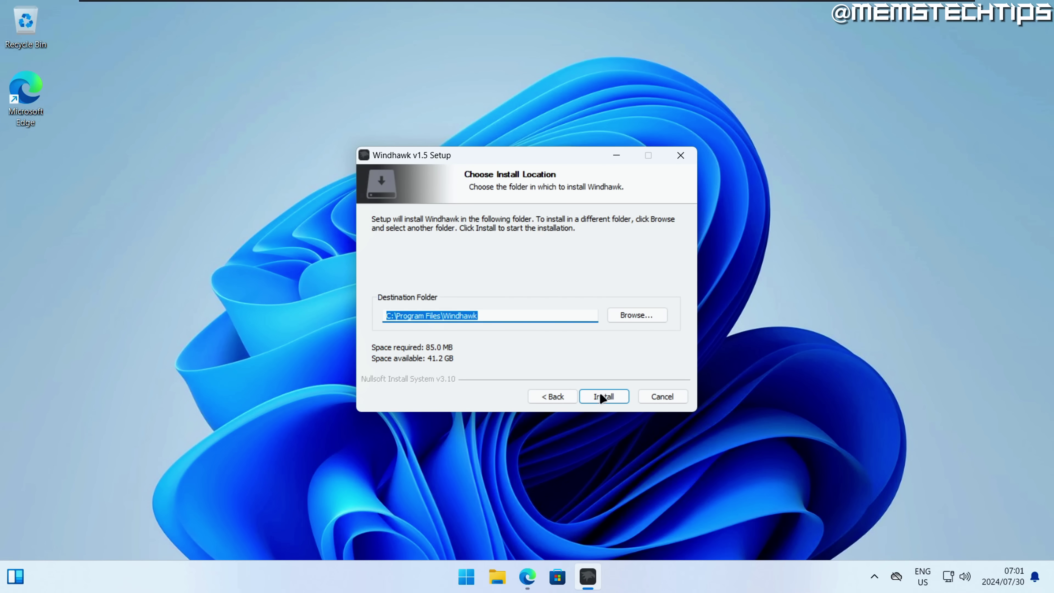
click(613, 398)
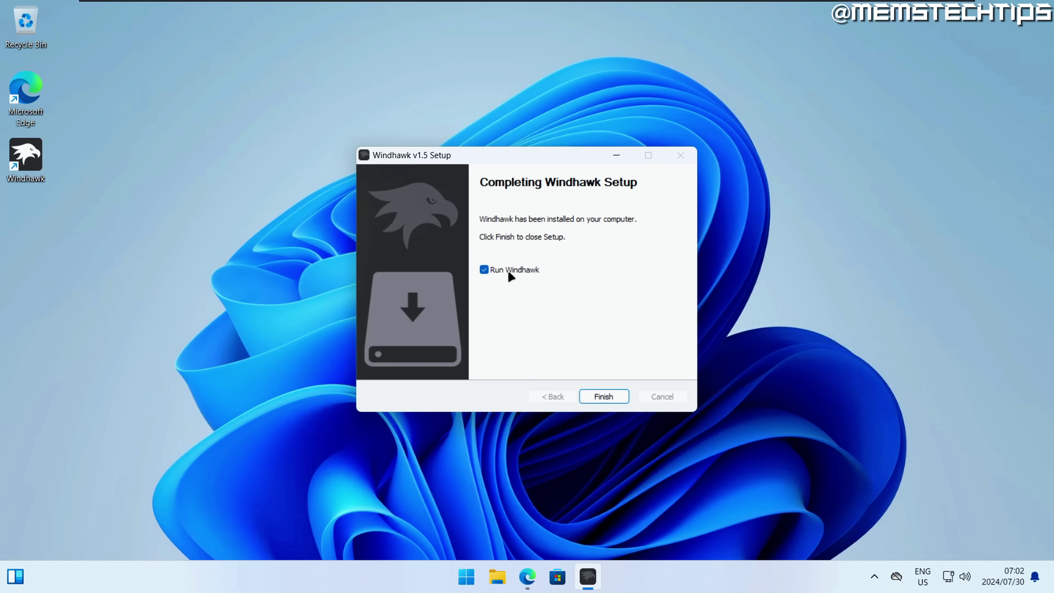
click(618, 398)
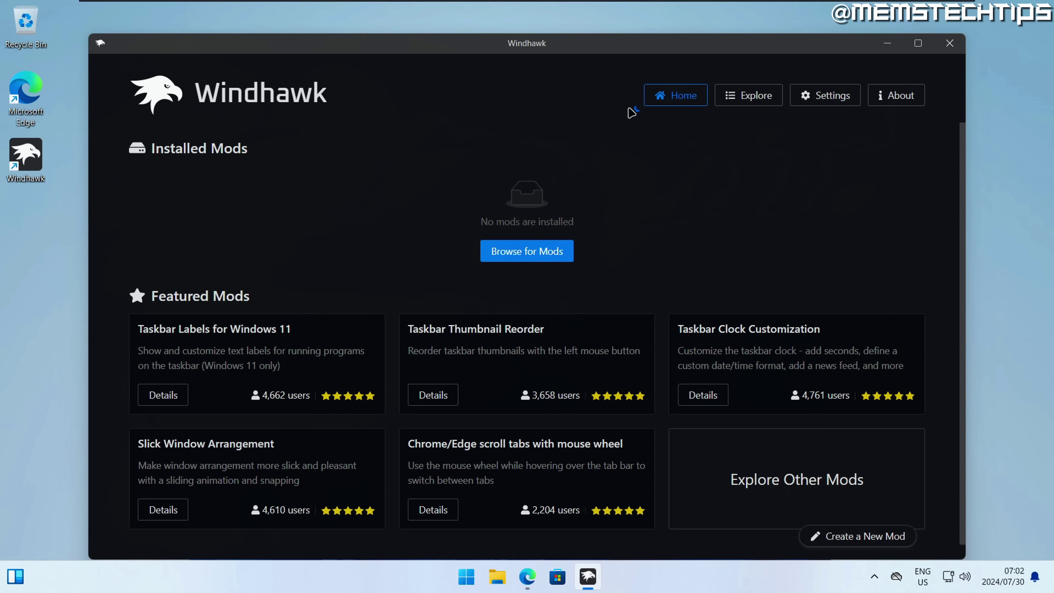
Explore the available Windhawk mods and install the "Taskbar height and icon size" mod, accepting the risk
click(764, 105)
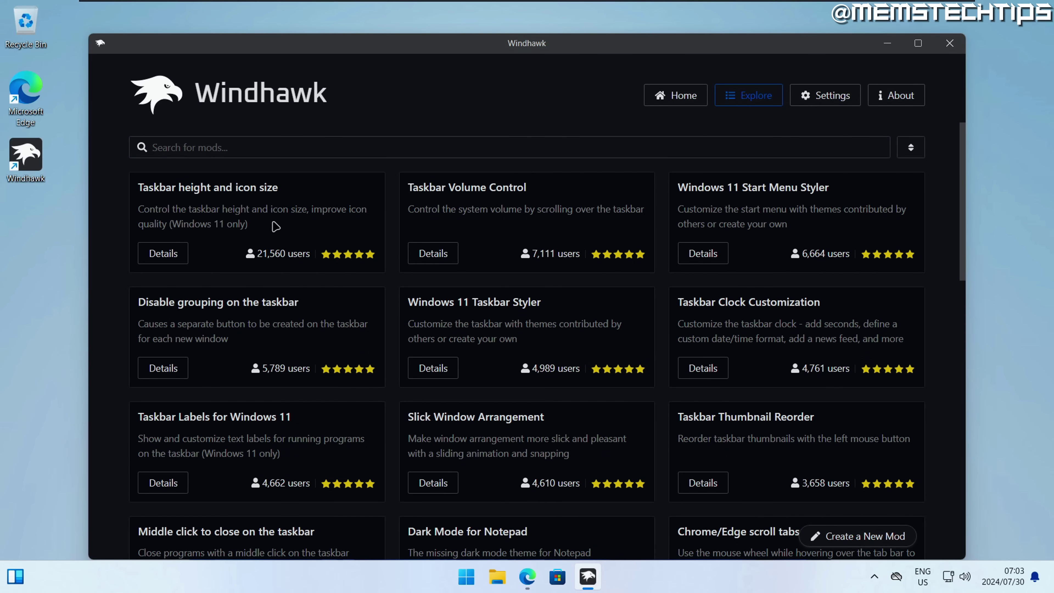
scroll(433, 261, down, 12)
scroll(416, 275, up, 10)
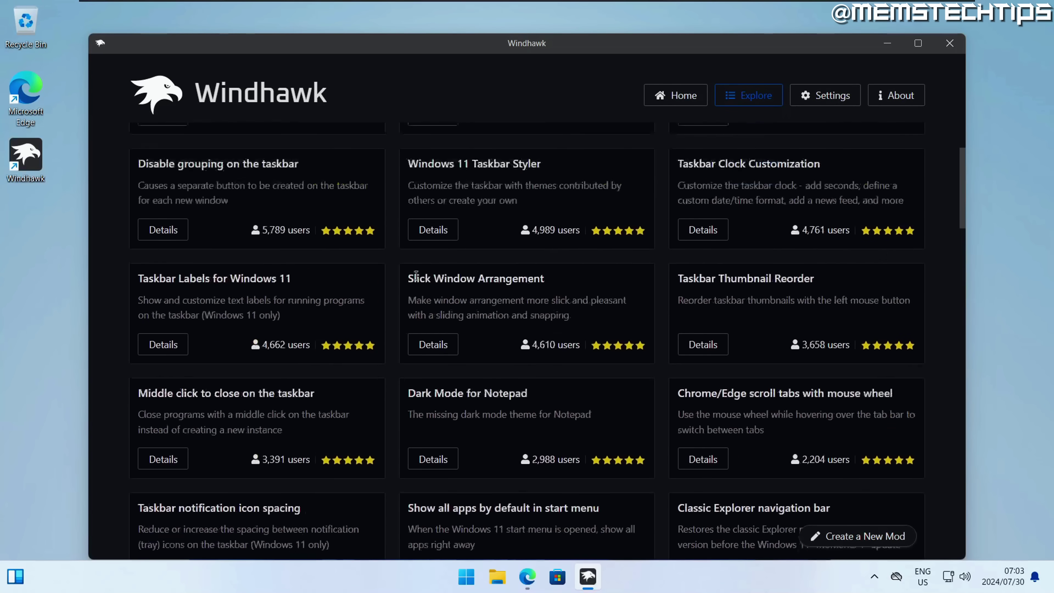
scroll(416, 274, up, 3)
scroll(494, 287, down, 8)
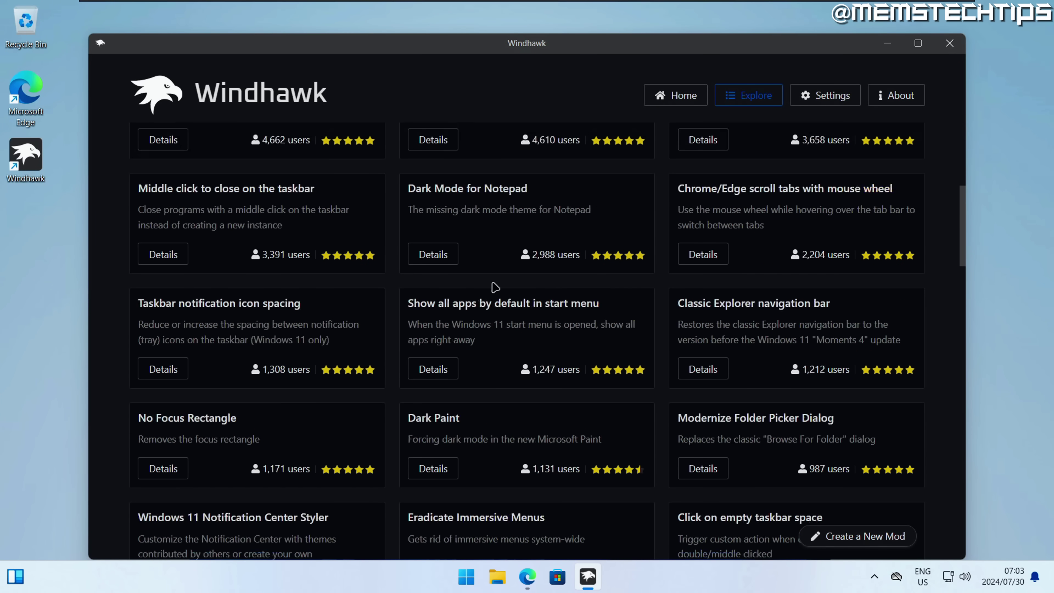
scroll(495, 286, down, 8)
scroll(513, 353, up, 16)
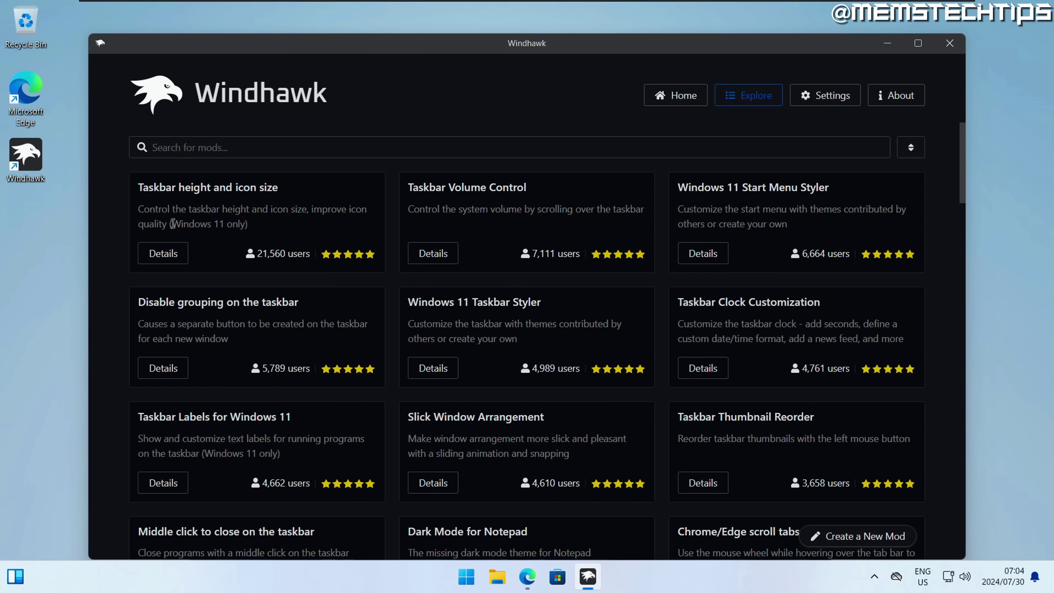
click(163, 254)
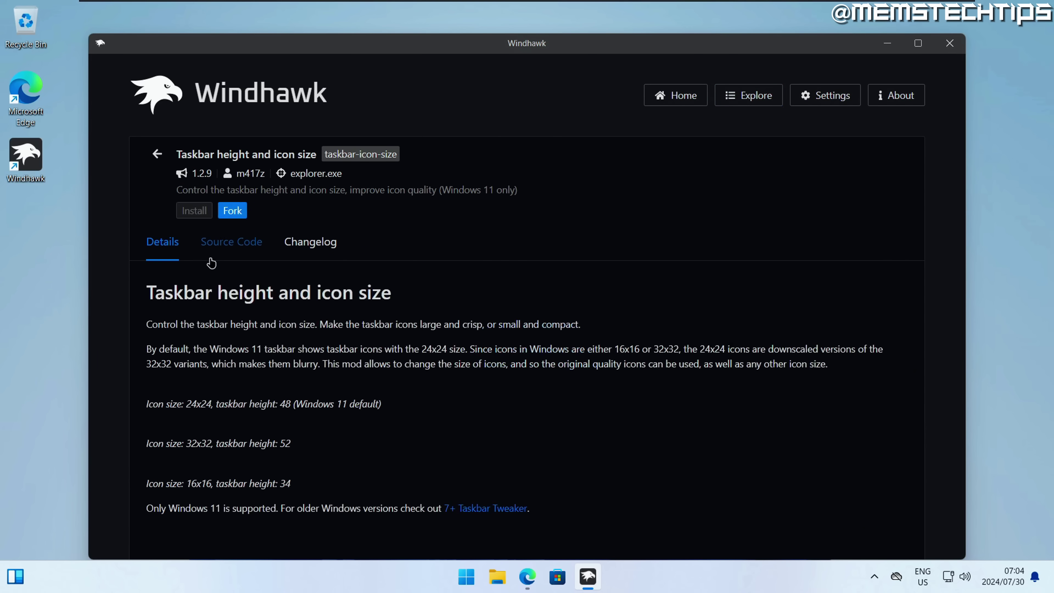
click(194, 214)
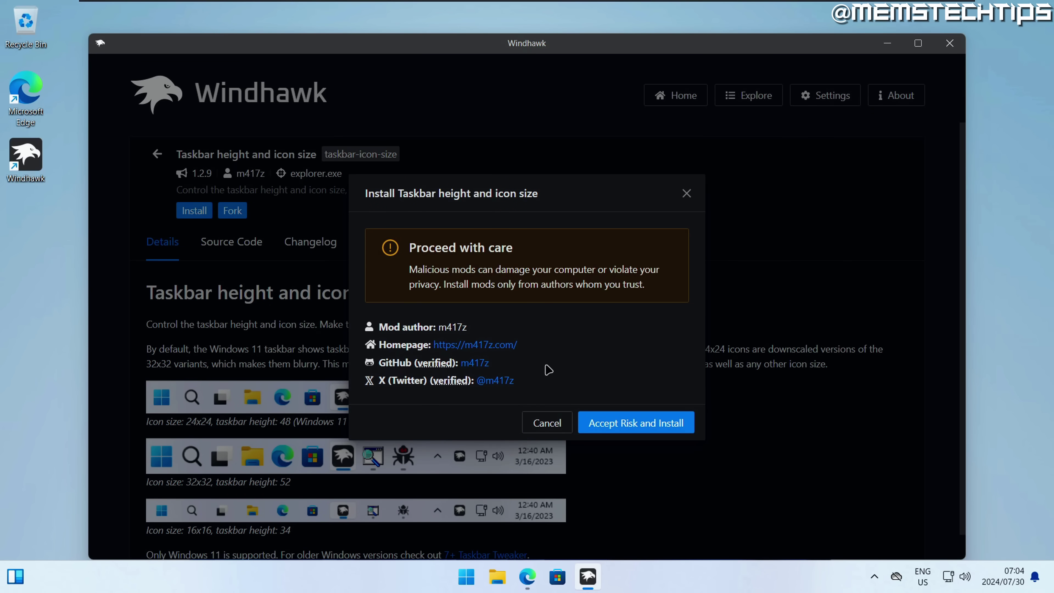
click(641, 426)
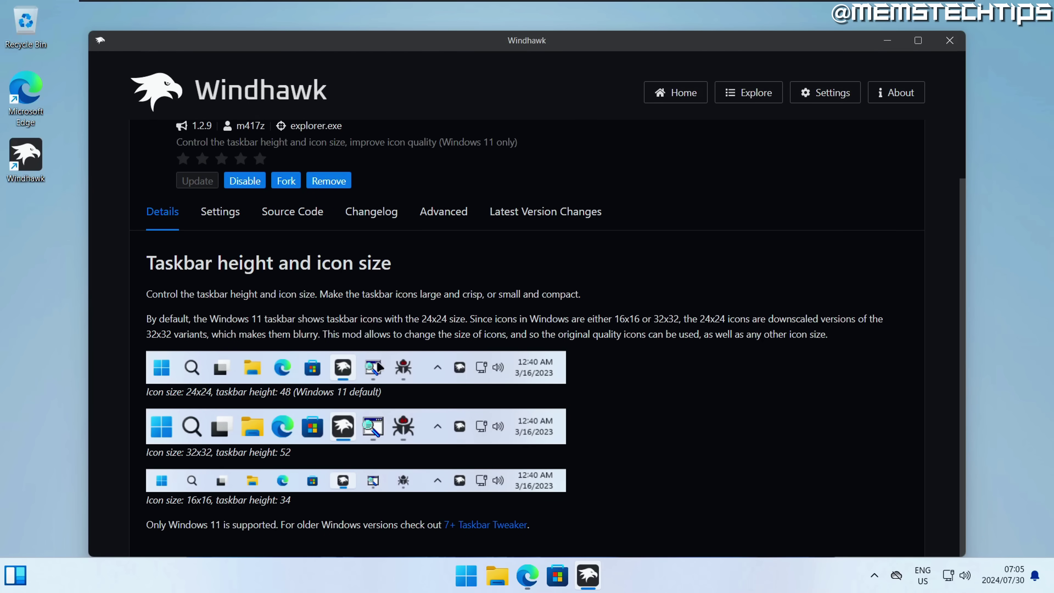
Examine the mod's size settings and compare them with the icon size and taskbar height examples in its details
click(216, 213)
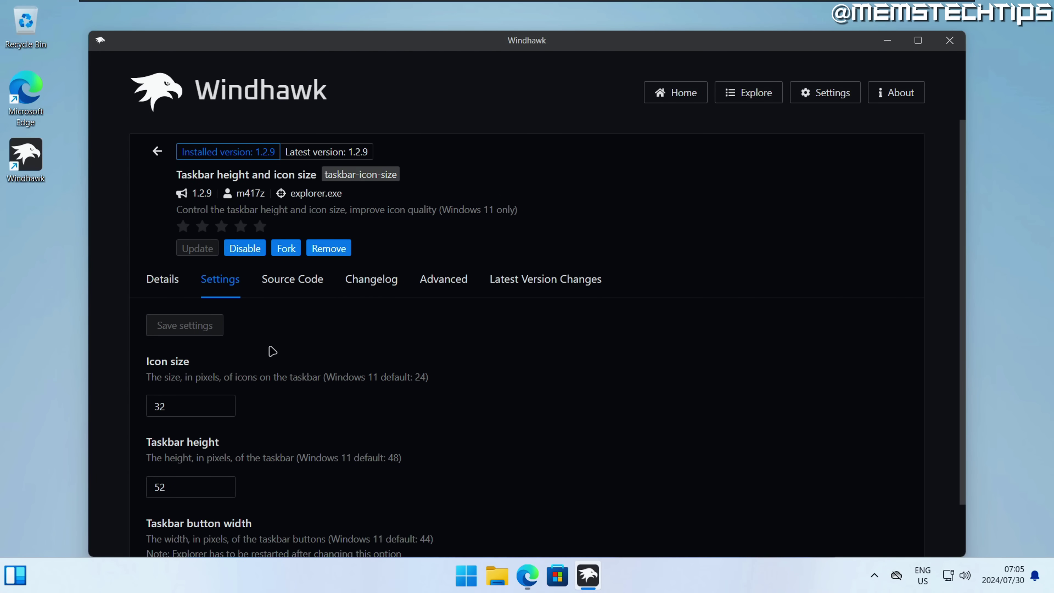
scroll(273, 351, down, 1)
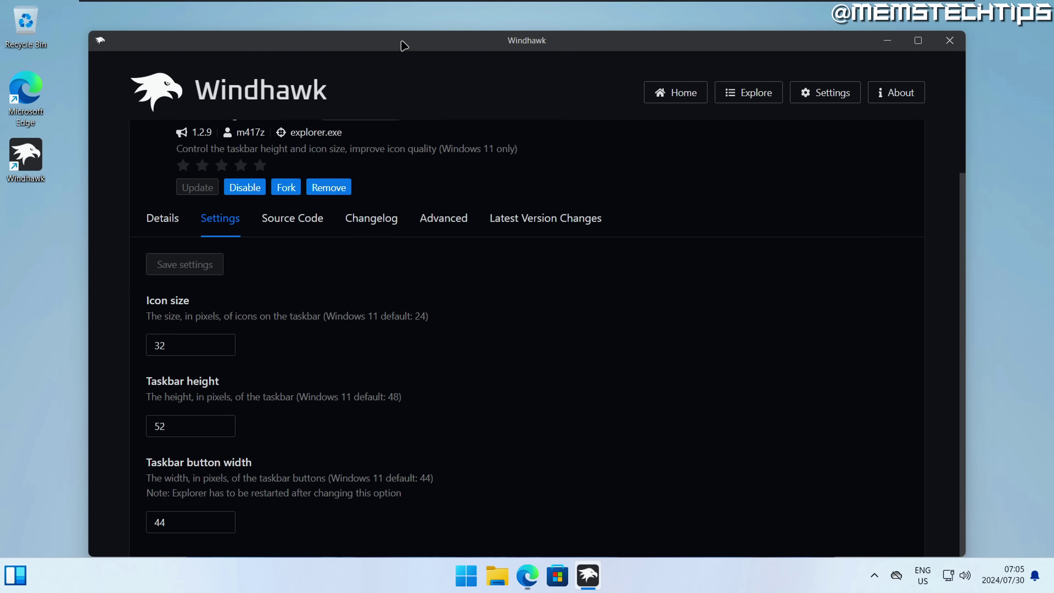
mouse_move(405, 45)
mouse_down()
mouse_move(405, 21)
mouse_move(403, 31)
mouse_up()
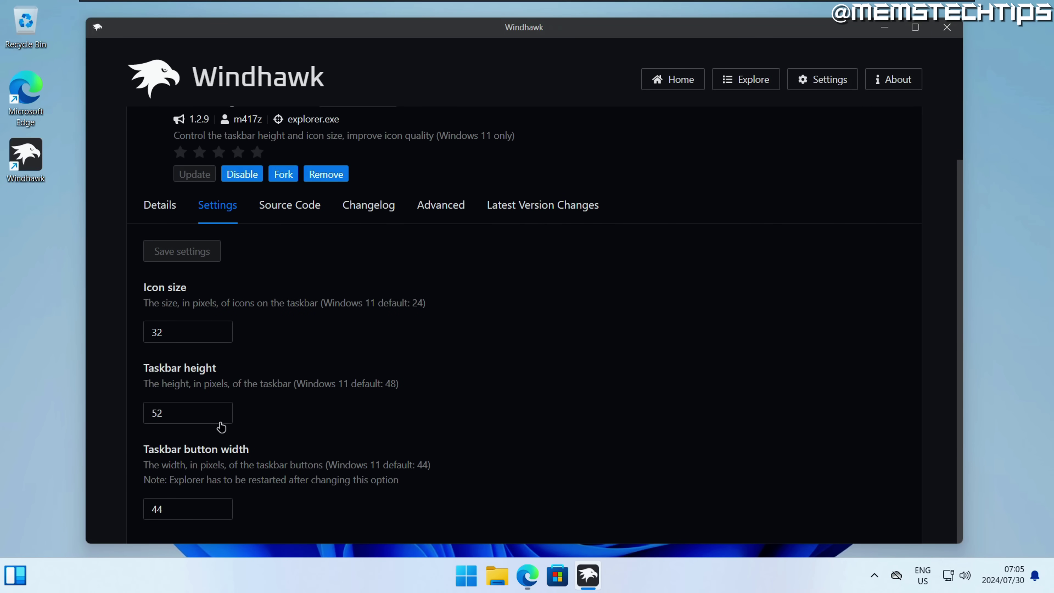
click(166, 209)
scroll(350, 353, down, 1)
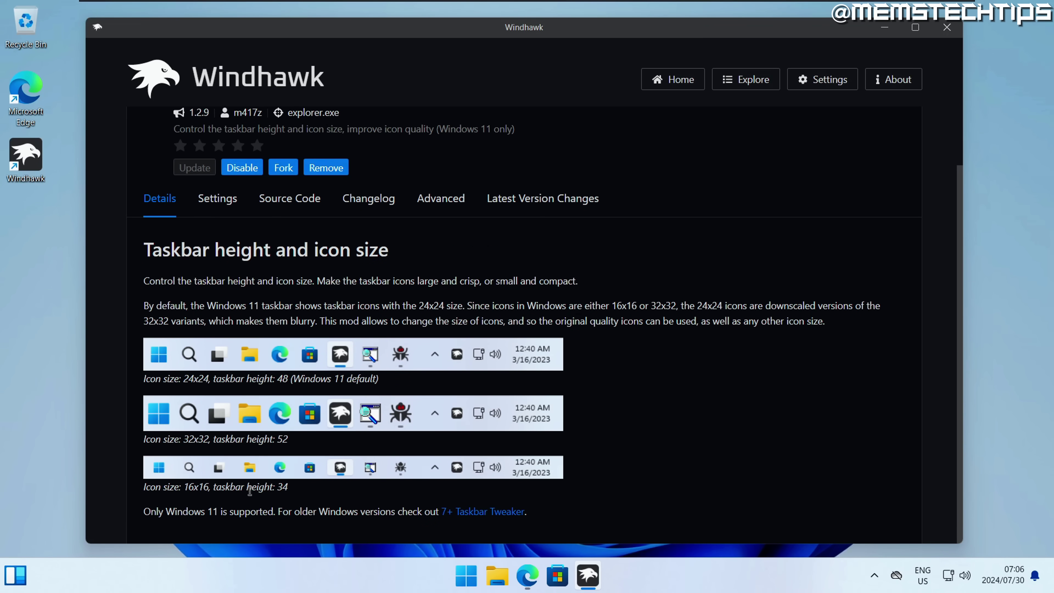
drag(145, 440, 338, 449)
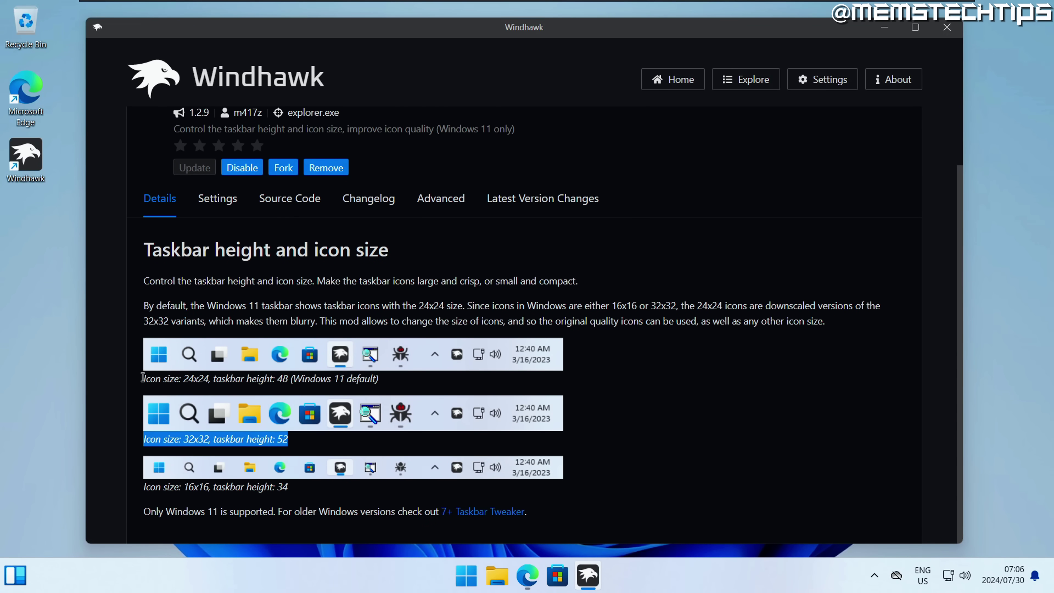
drag(144, 380, 379, 380)
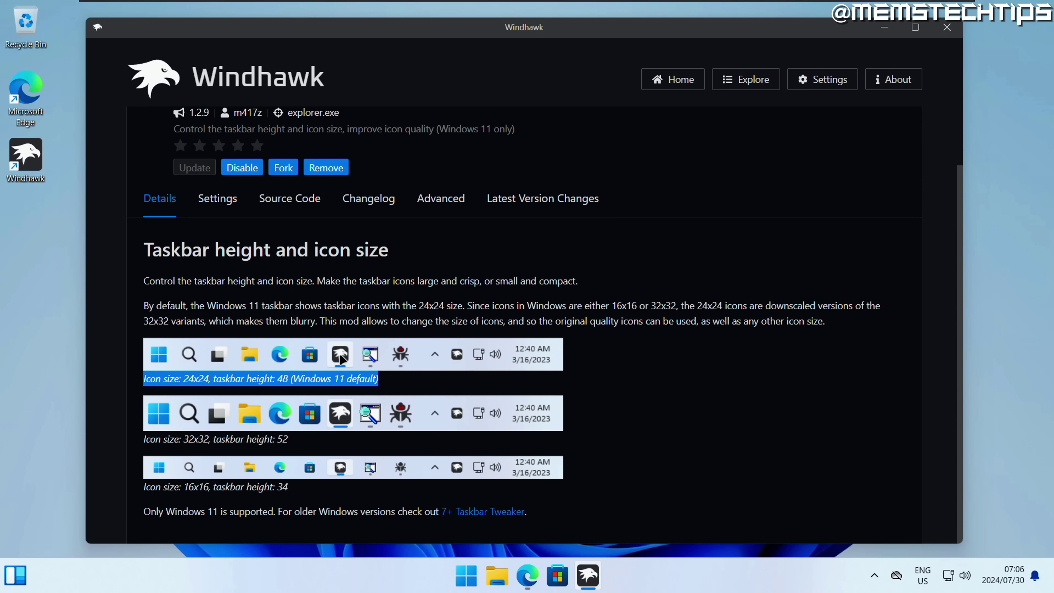
click(218, 198)
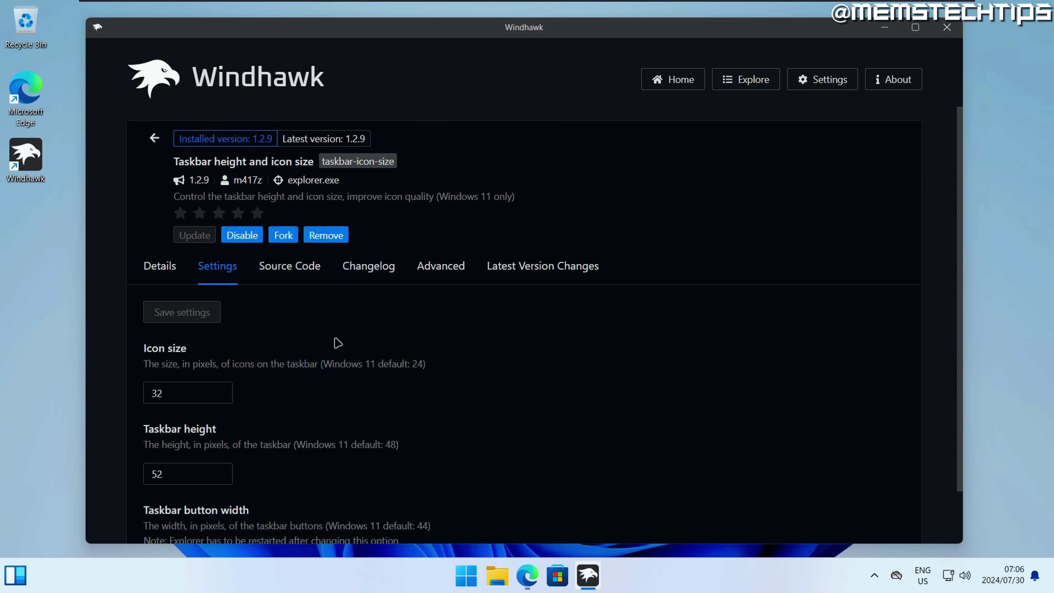
scroll(322, 330, down, 1)
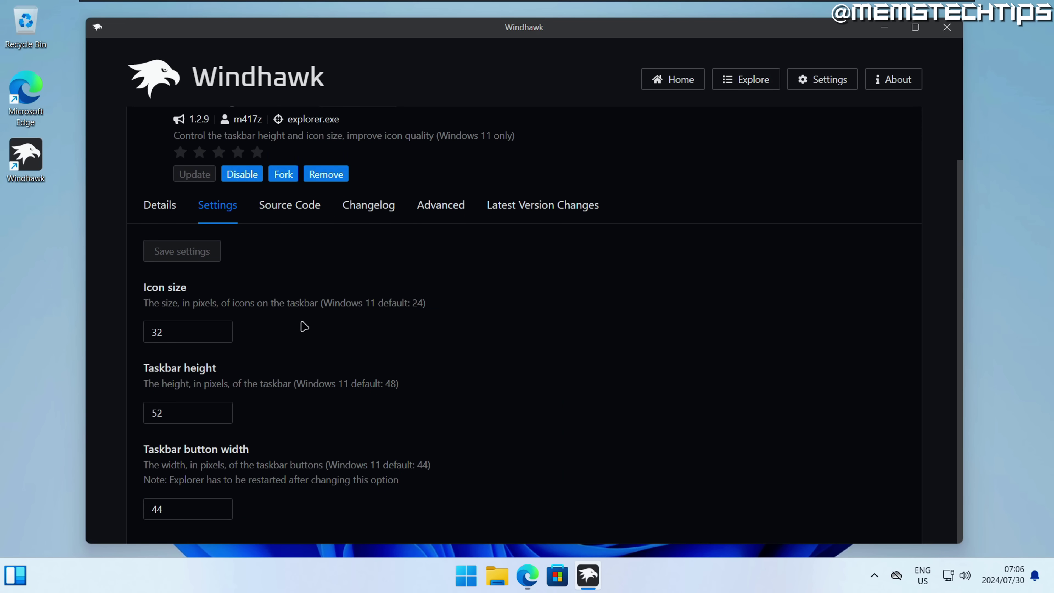
click(160, 205)
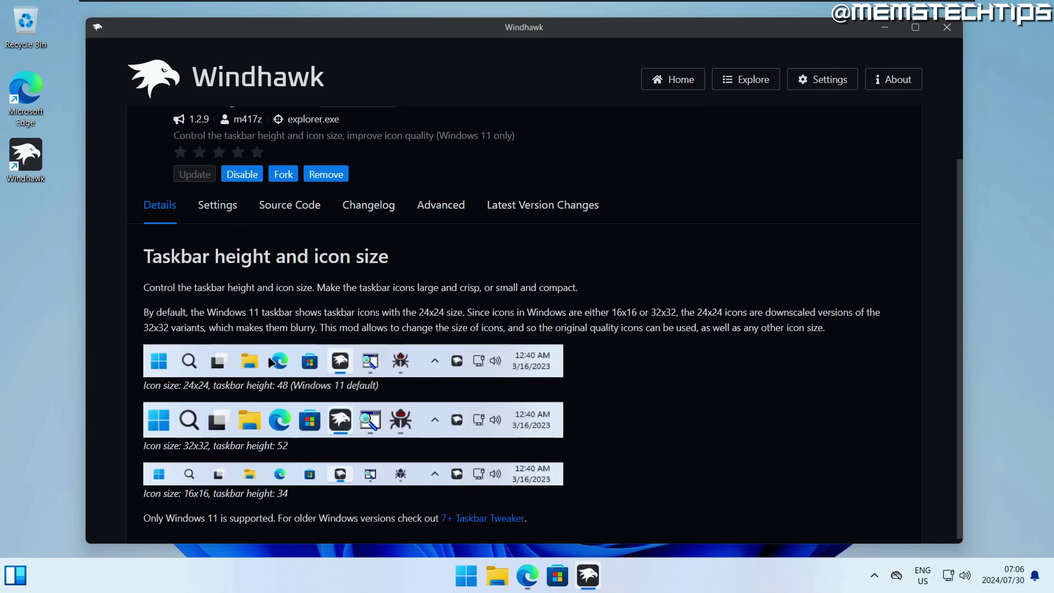
scroll(290, 477, down, 1)
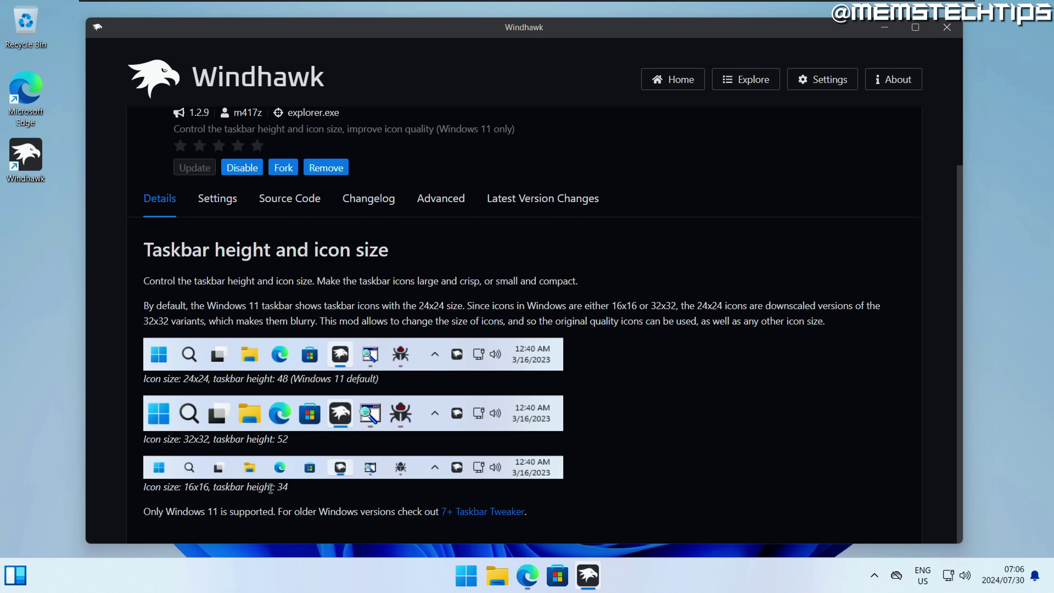
Set the mod's icon size to 16 and taskbar height to 34, and save the settings
click(217, 198)
scroll(200, 290, down, 1)
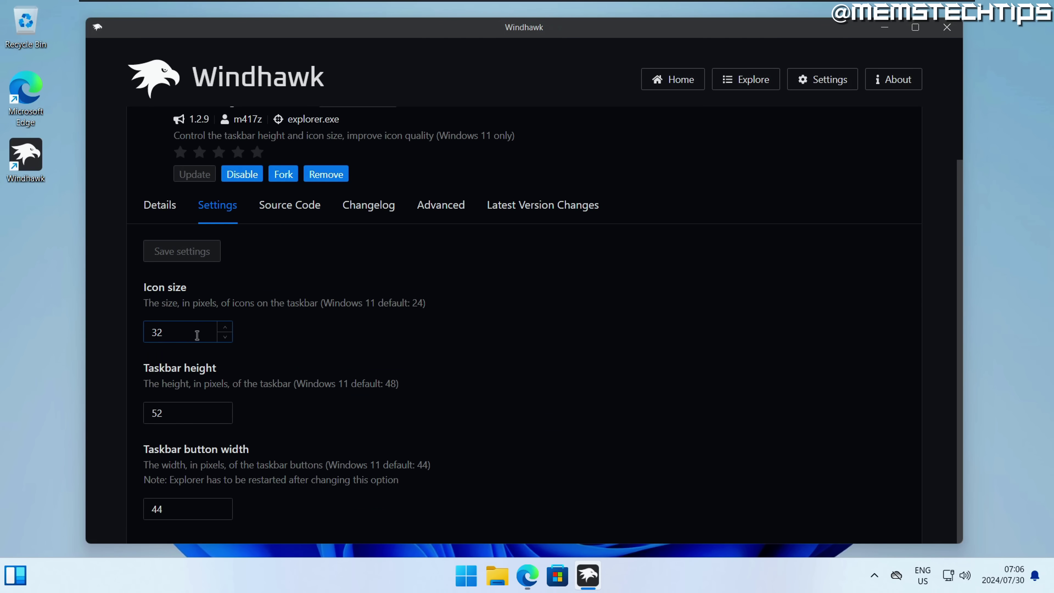
double_click(195, 332)
text(16)
click(171, 413)
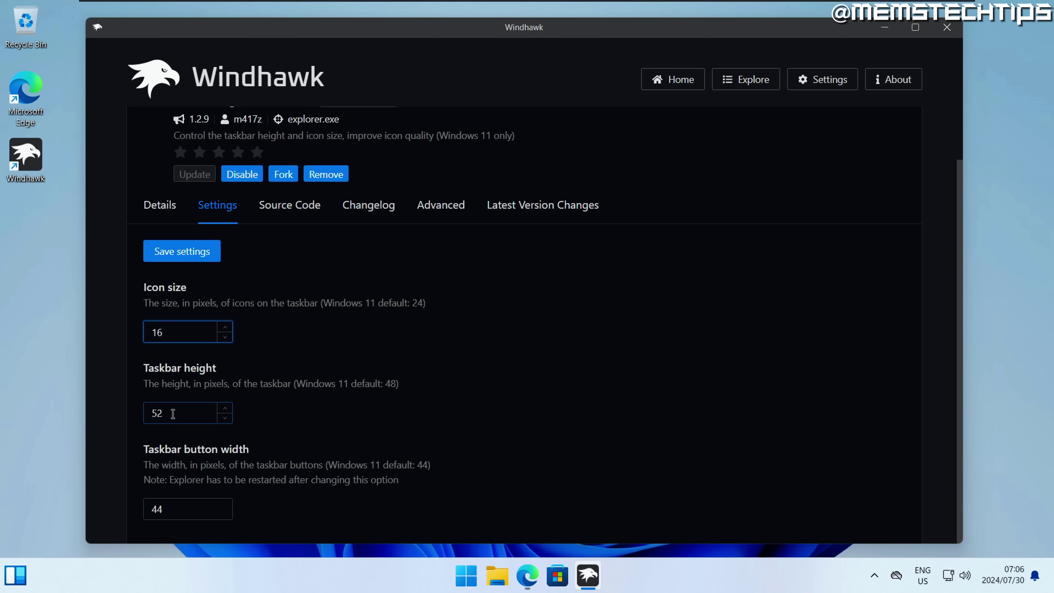
double_click(150, 417)
text(34)
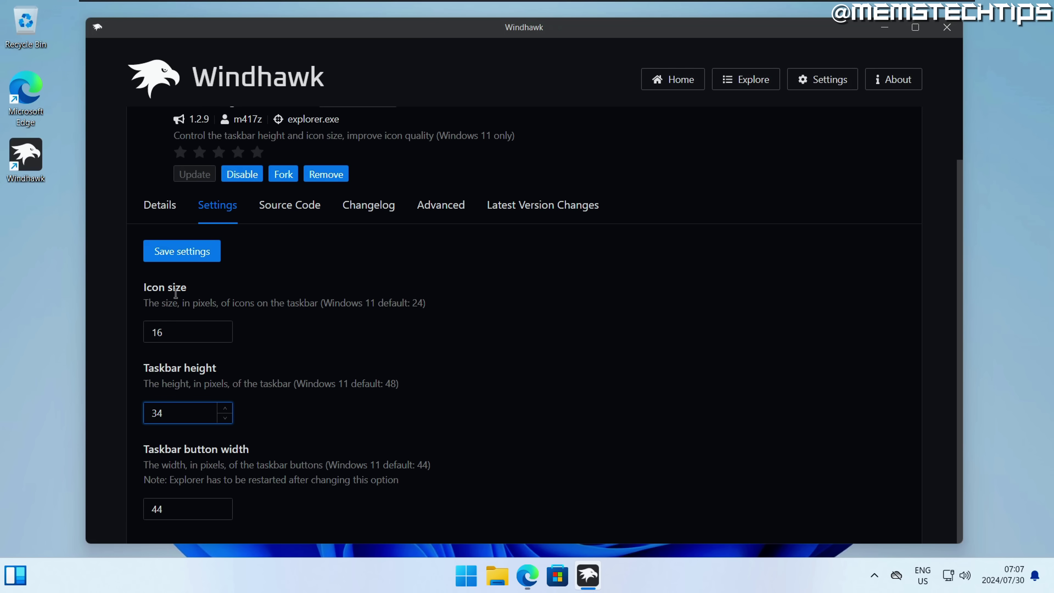
click(181, 251)
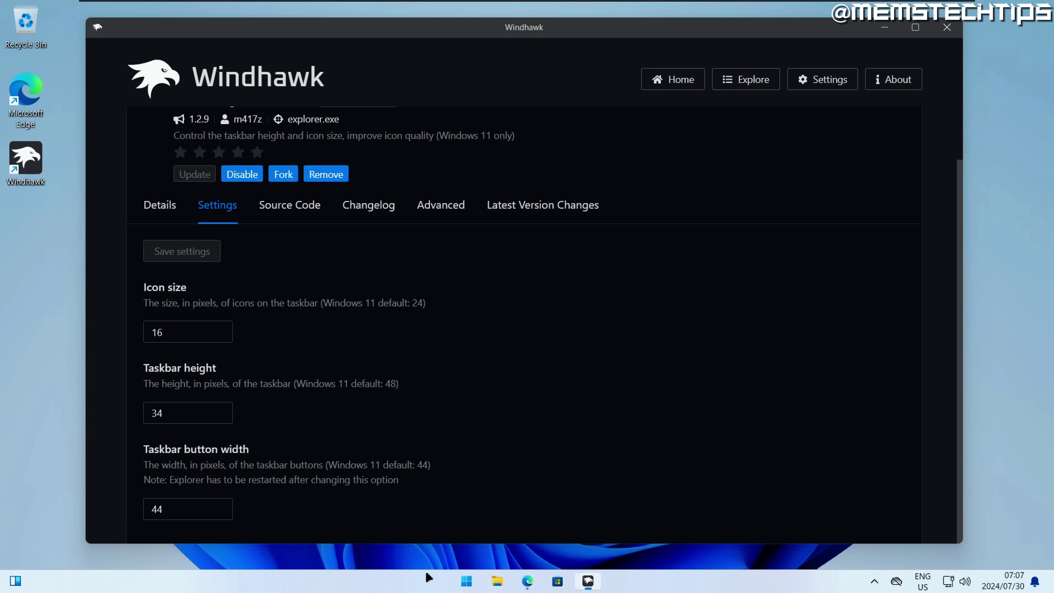
Set the mod's taskbar button width to 20, save the settings, and restart Explorer to apply it
double_click(192, 514)
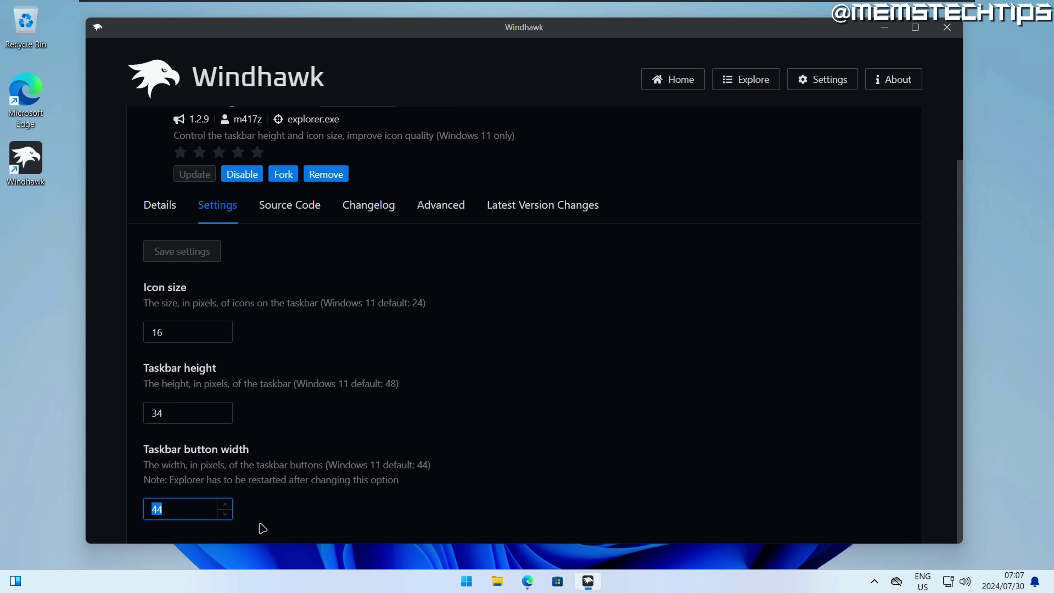
text(20)
click(188, 252)
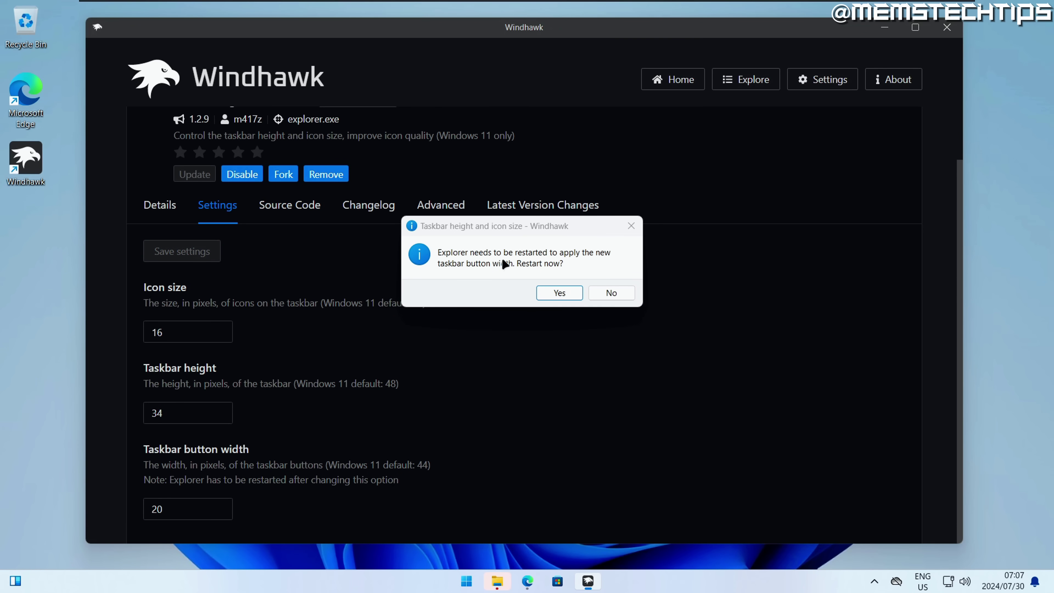
click(569, 296)
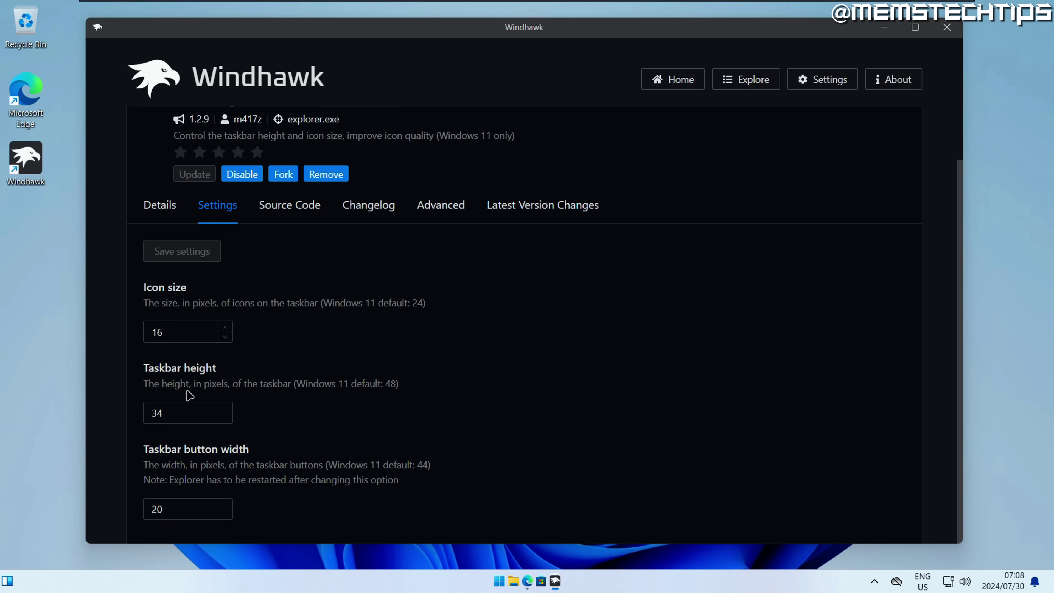
click(183, 413)
click(182, 516)
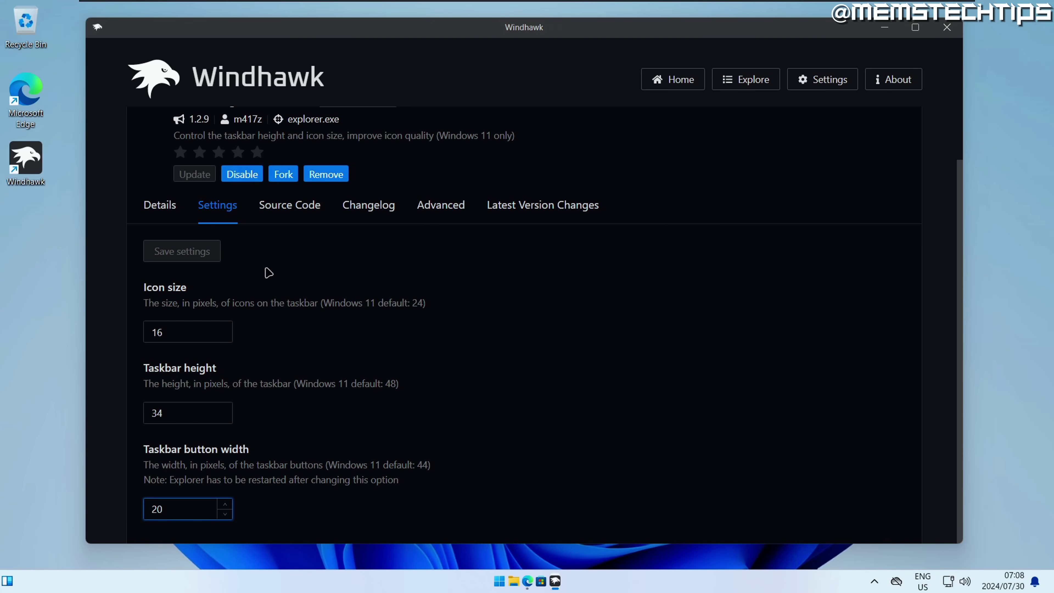
Disable the taskbar height and icon size mod, and restart Windows Explorer from Task Manager
click(244, 176)
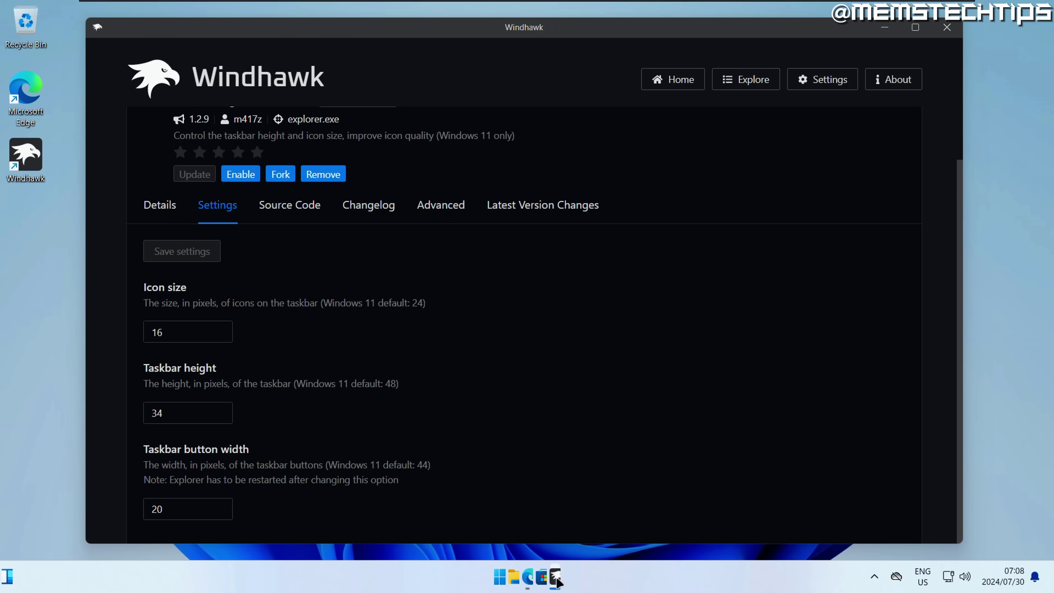
right_click(687, 585)
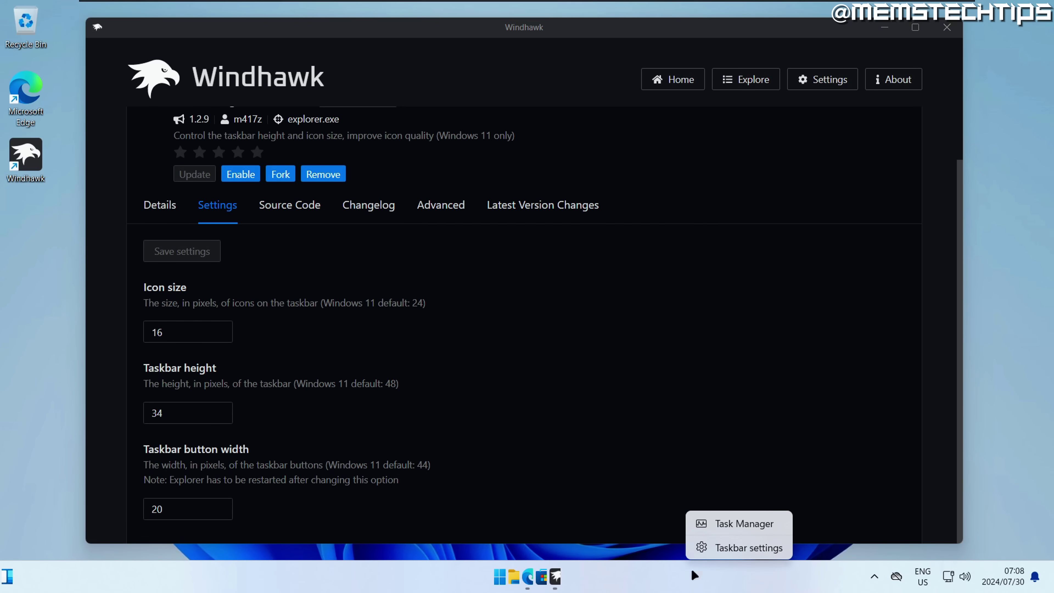
click(739, 523)
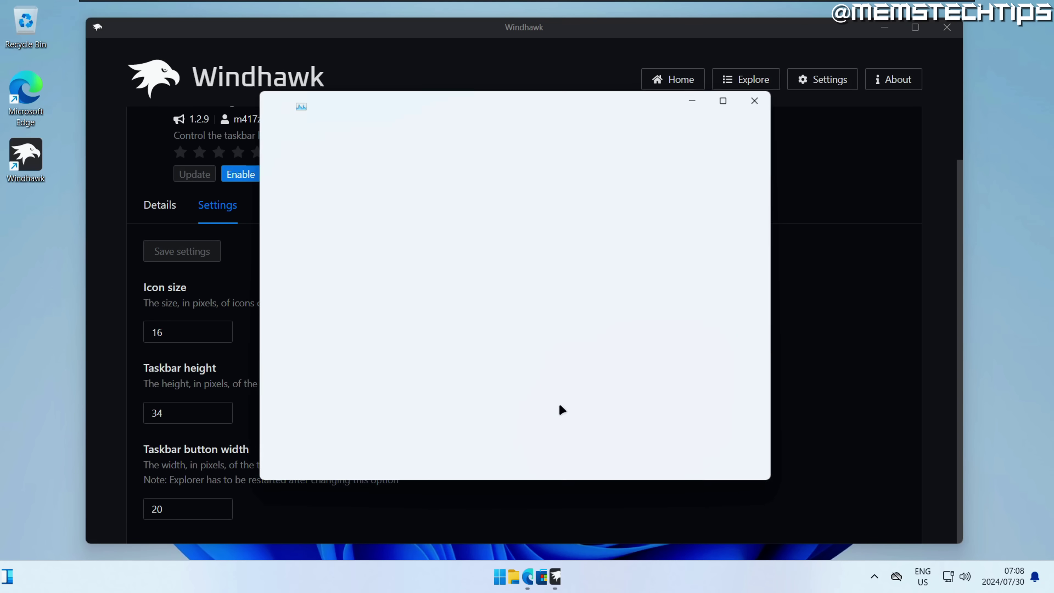
drag(773, 238, 759, 448)
scroll(758, 436, down, 3)
click(388, 380)
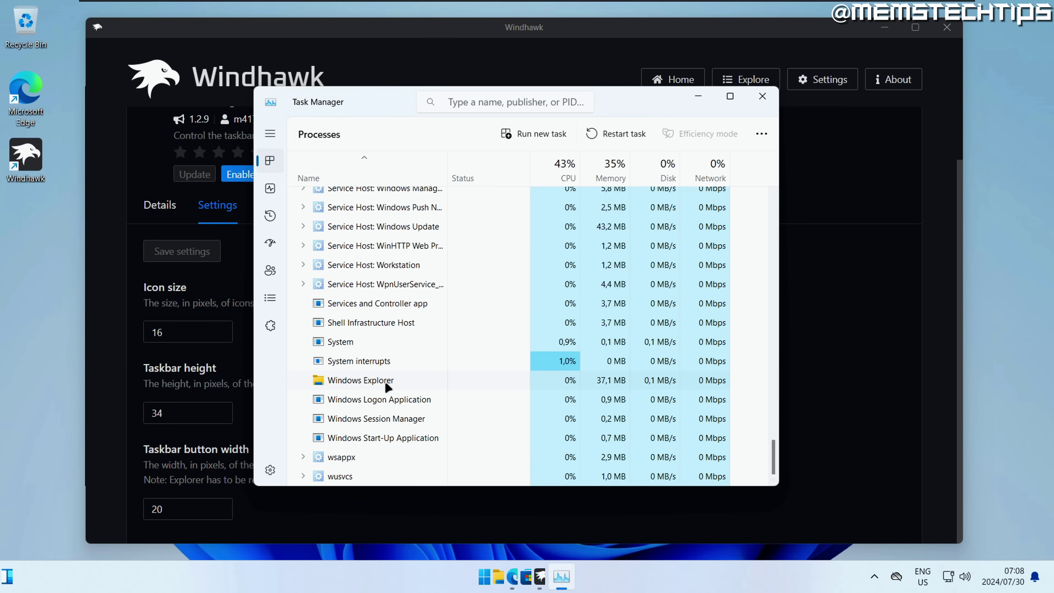
click(635, 133)
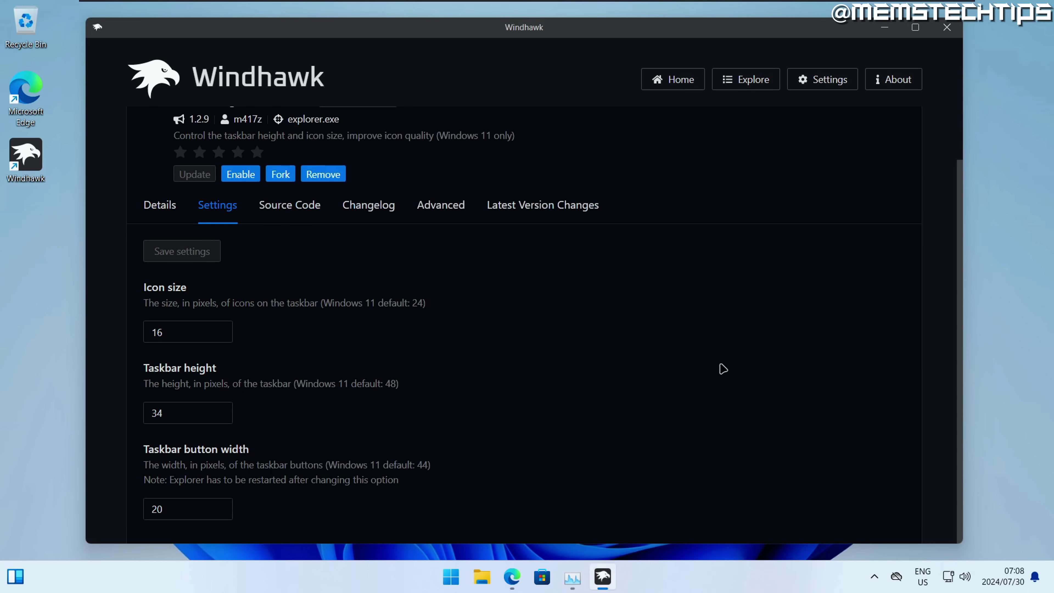
click(698, 99)
Remove the "Taskbar height and icon size" mod from Windhawk, confirming the removal
scroll(182, 165, up, 2)
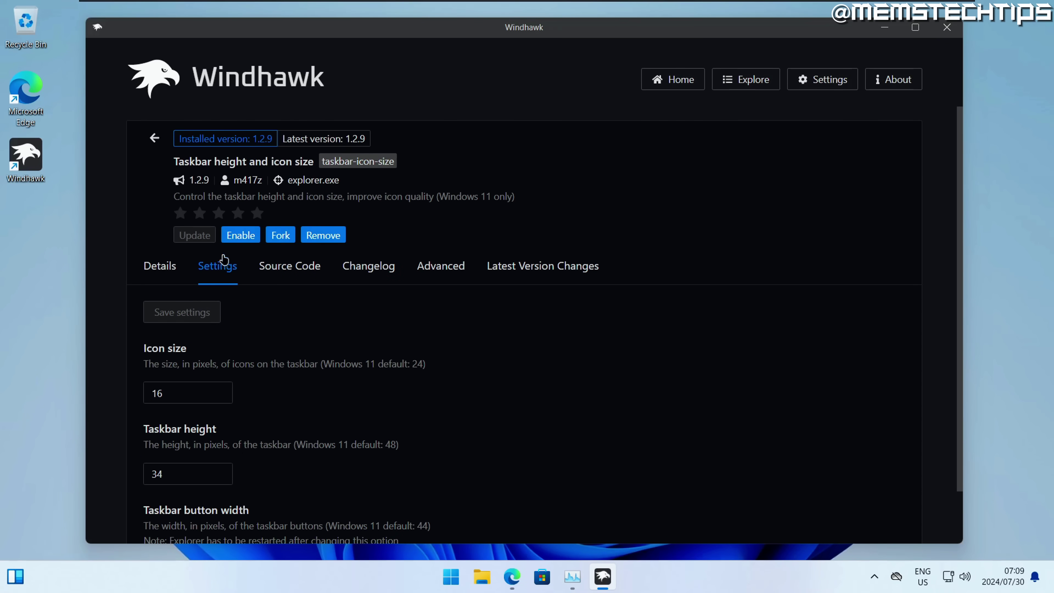
click(325, 235)
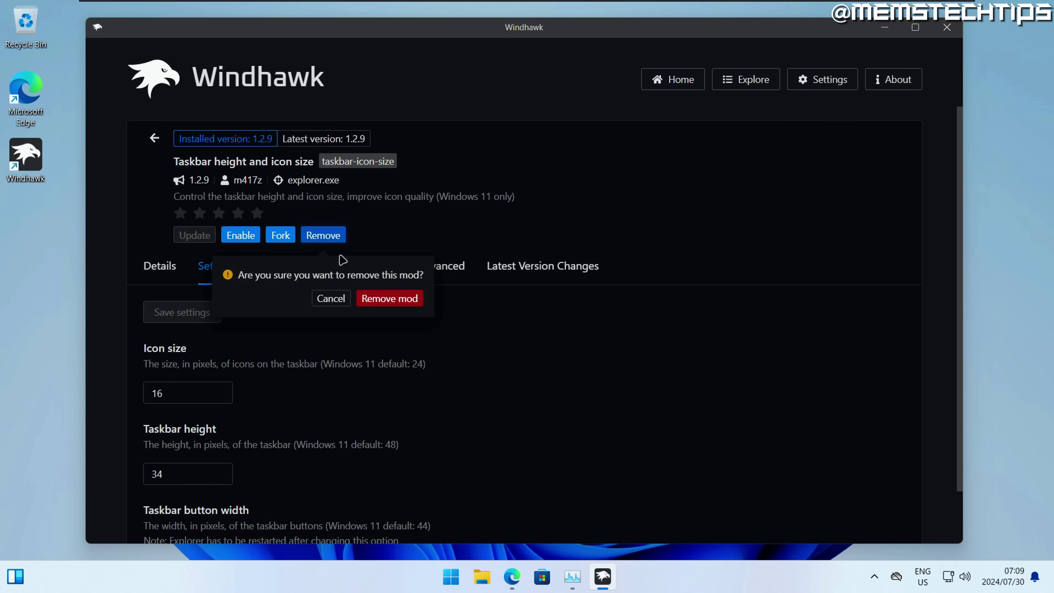
click(388, 299)
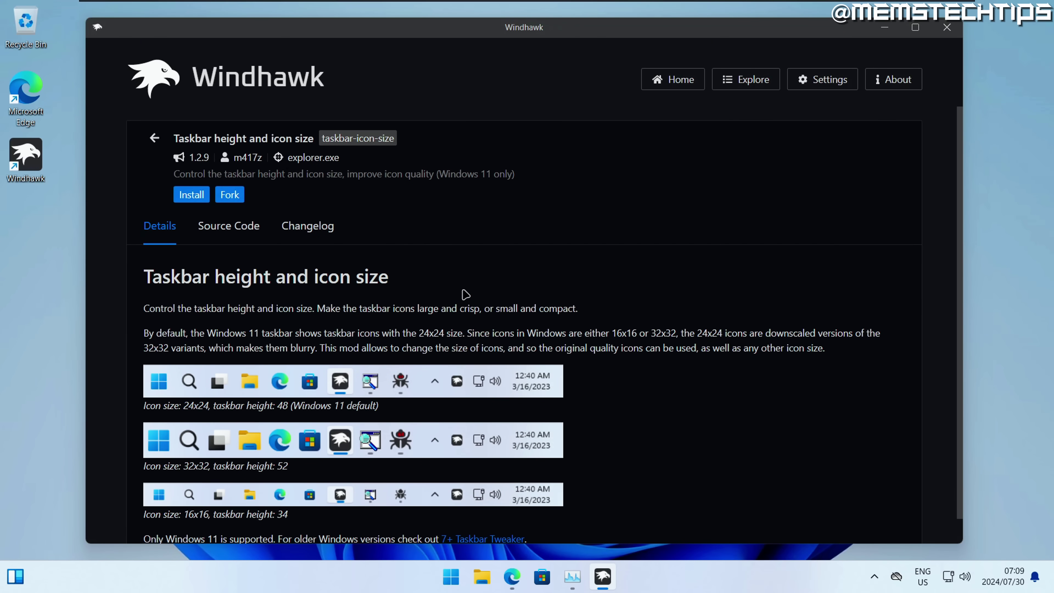
Install the "Taskbar Volume Control" mod from the list of available mods, accepting the risk
click(157, 140)
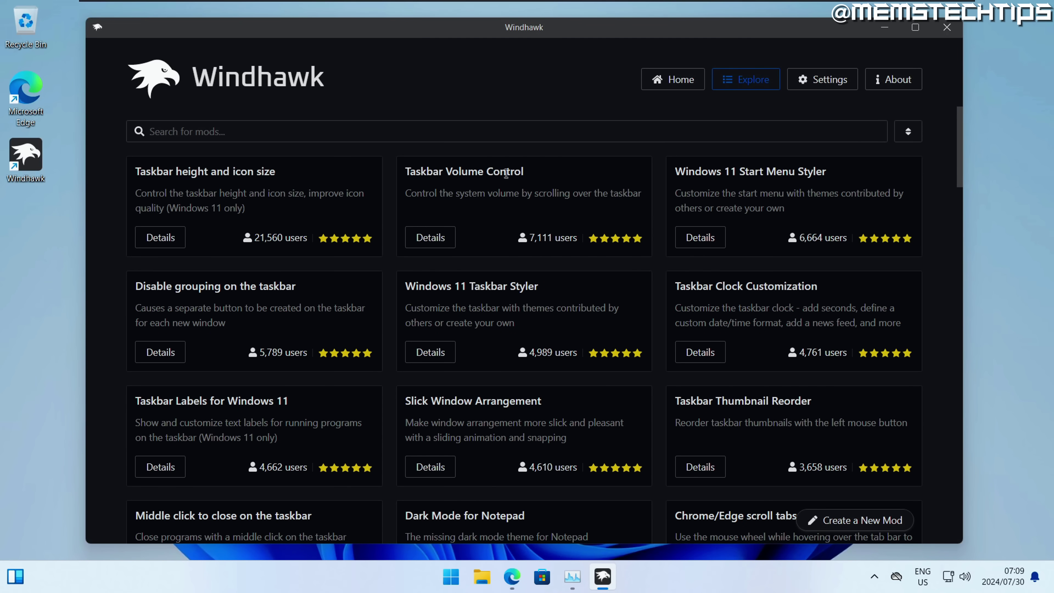
click(431, 237)
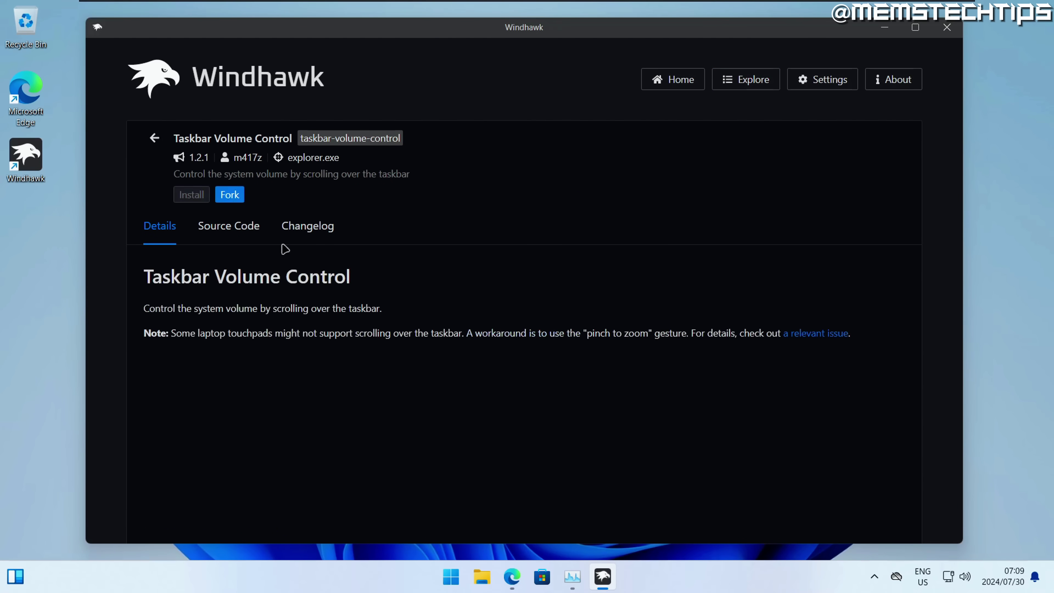
click(192, 194)
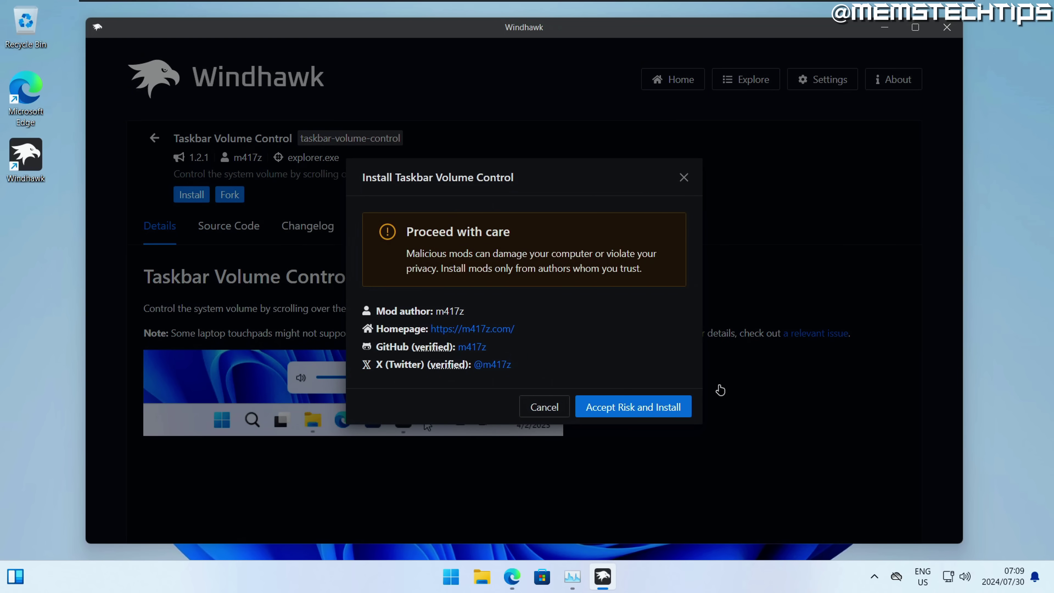
click(635, 405)
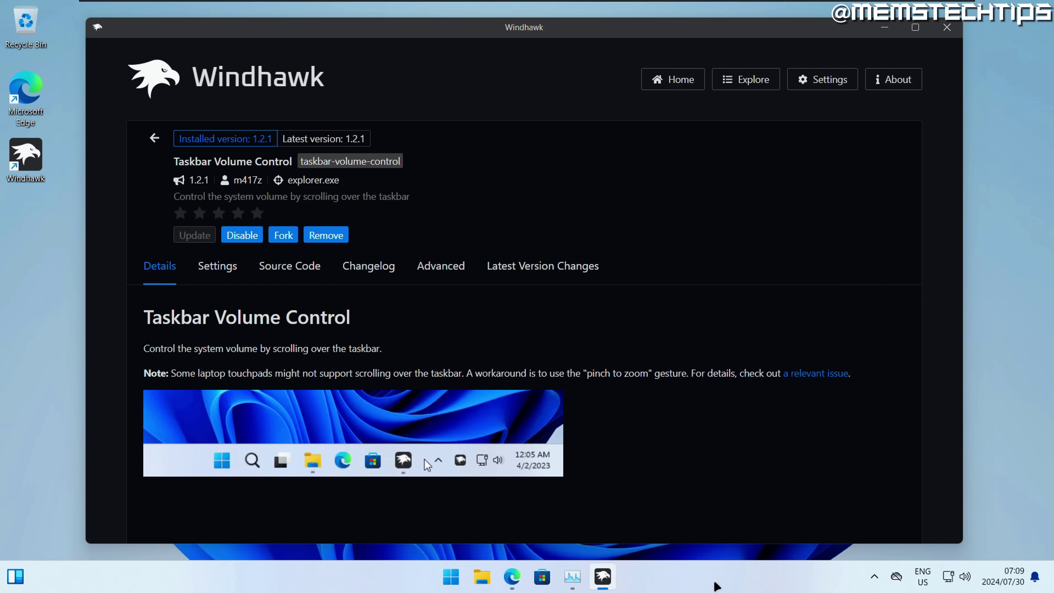
Test the mod by scrolling the system volume up and down over the taskbar, and raise the volume in quick settings
scroll(721, 586, up, 3)
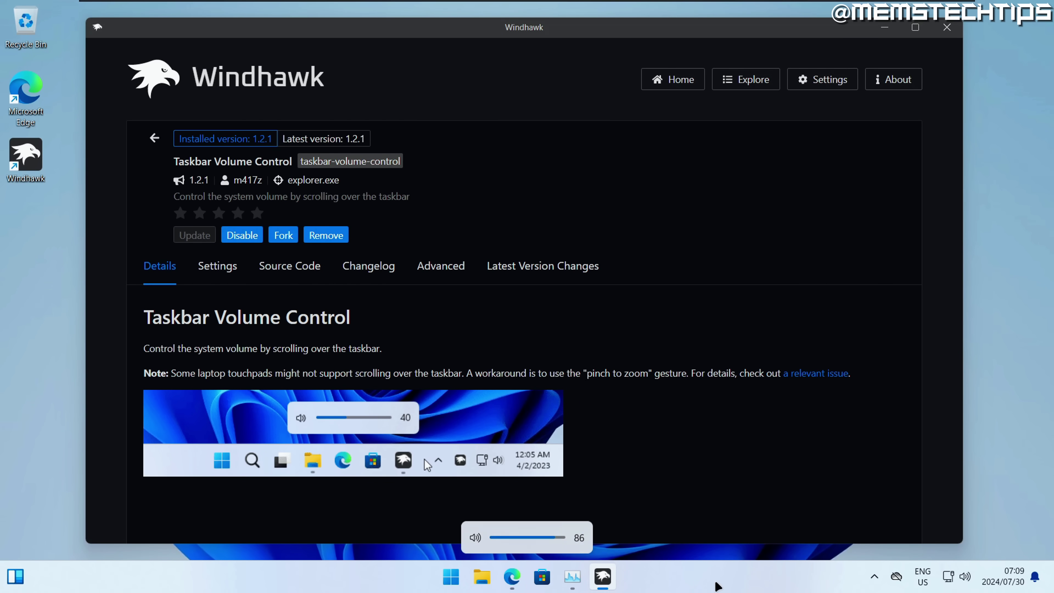
scroll(721, 588, down, 7)
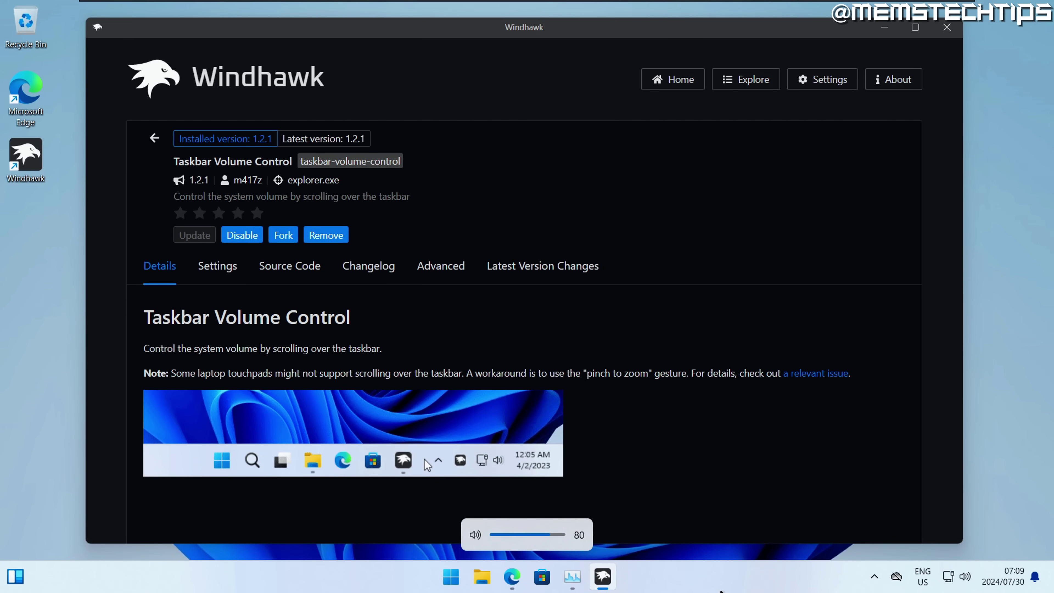
scroll(721, 591, up, 6)
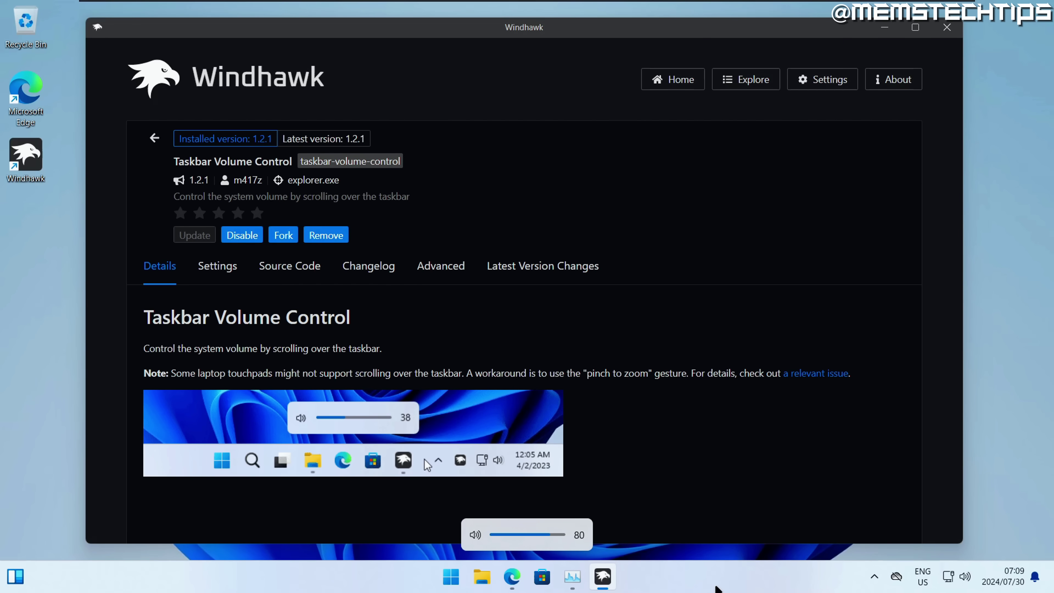
scroll(676, 587, up, 5)
scroll(547, 580, down, 6)
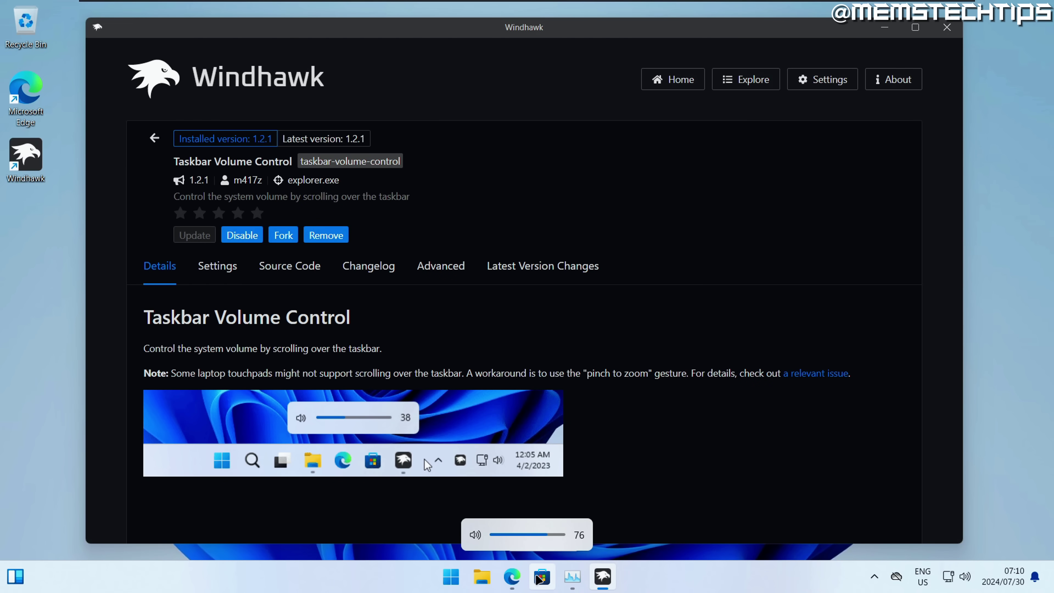
scroll(539, 578, down, 2)
click(965, 577)
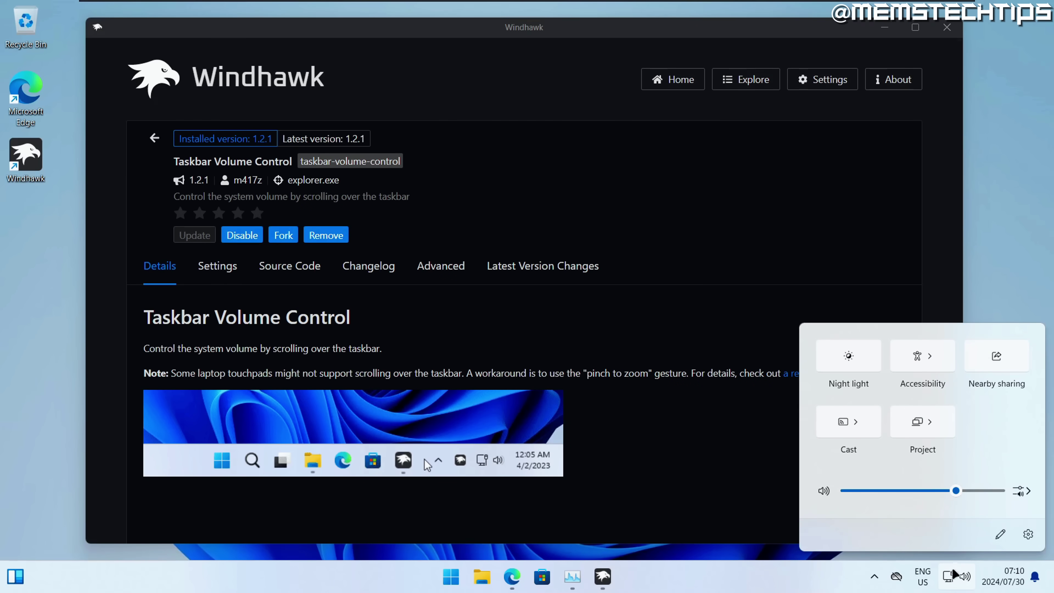
mouse_move(958, 495)
mouse_down()
mouse_move(939, 499)
mouse_move(972, 497)
mouse_up()
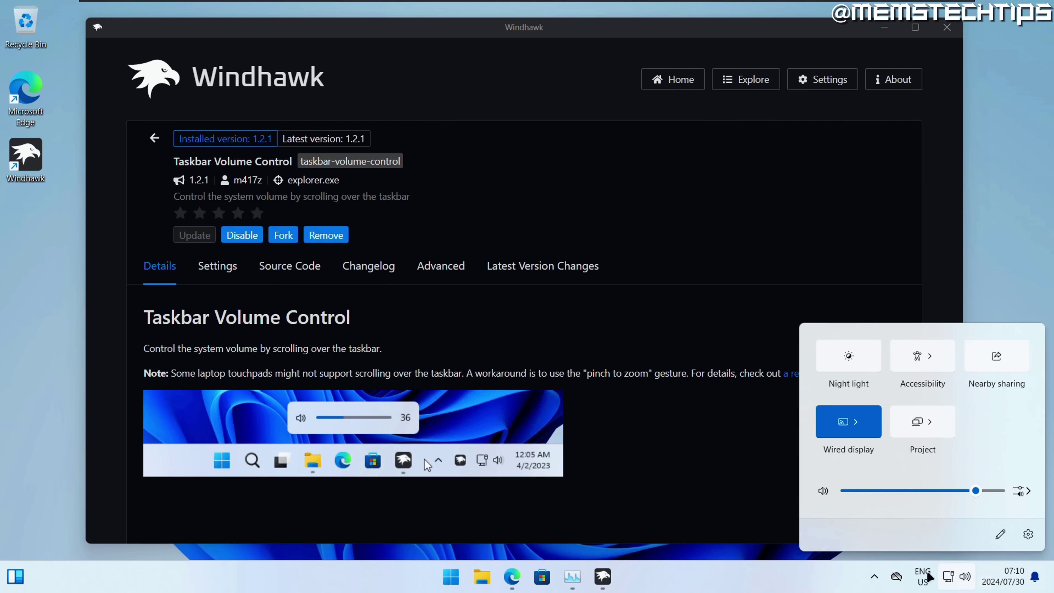
Disable Taskbar Volume Control and try the built-in volume adjustment by scrolling over the taskbar's speaker icon
click(249, 237)
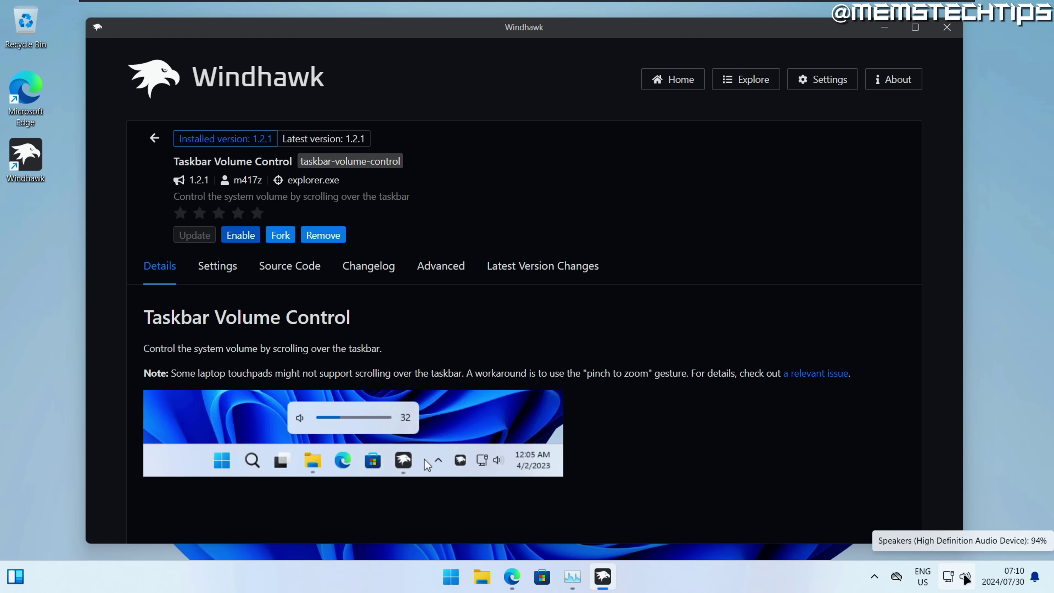
scroll(967, 578, down, 2)
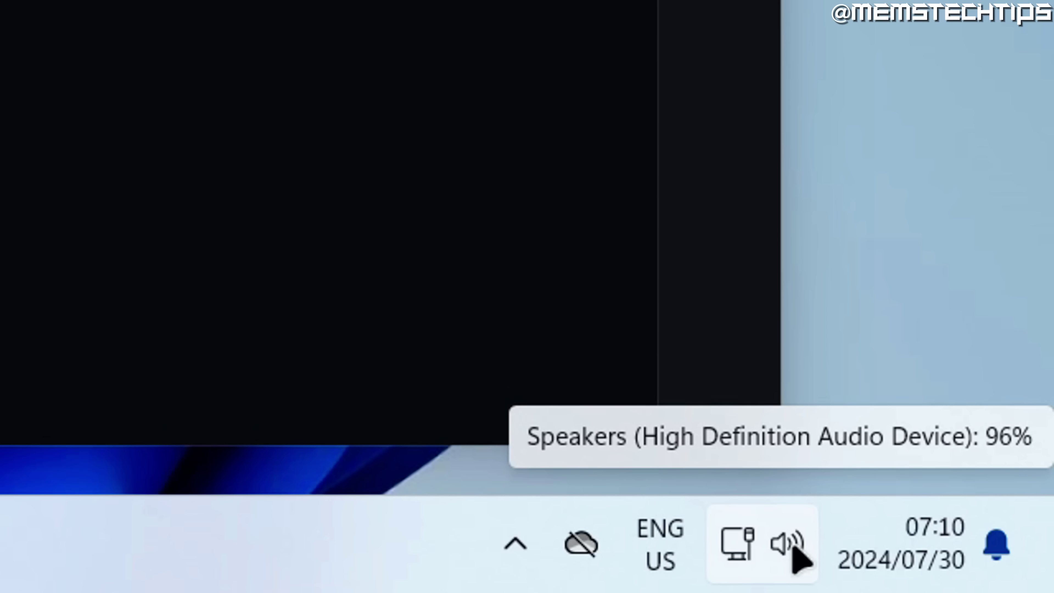
scroll(793, 547, down, 6)
scroll(794, 550, up, 3)
scroll(794, 547, down, 5)
scroll(793, 548, up, 2)
scroll(793, 548, down, 3)
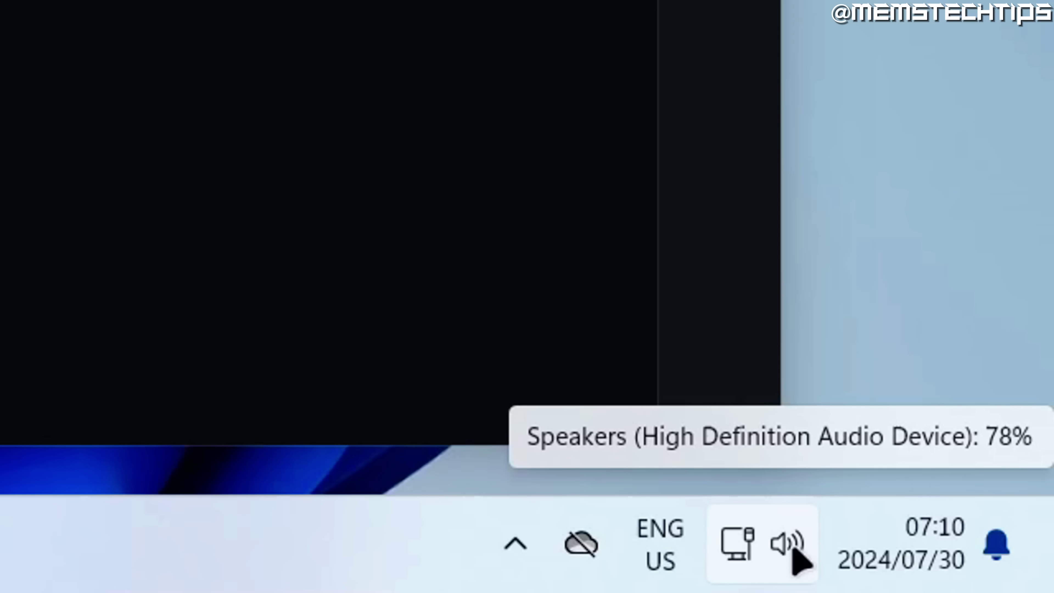
scroll(794, 549, up, 1)
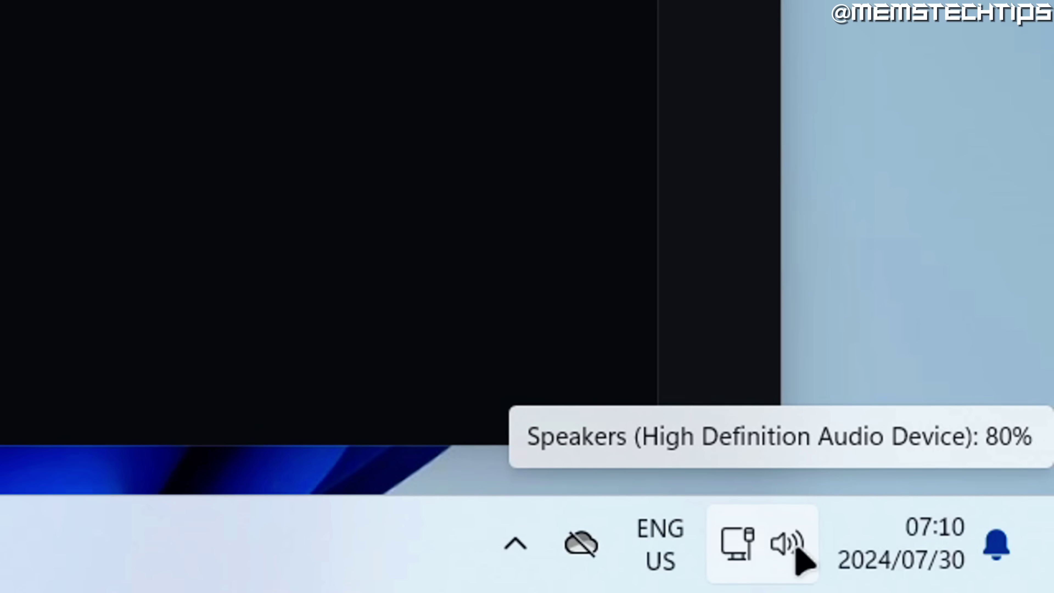
scroll(781, 546, up, 1)
scroll(784, 546, down, 4)
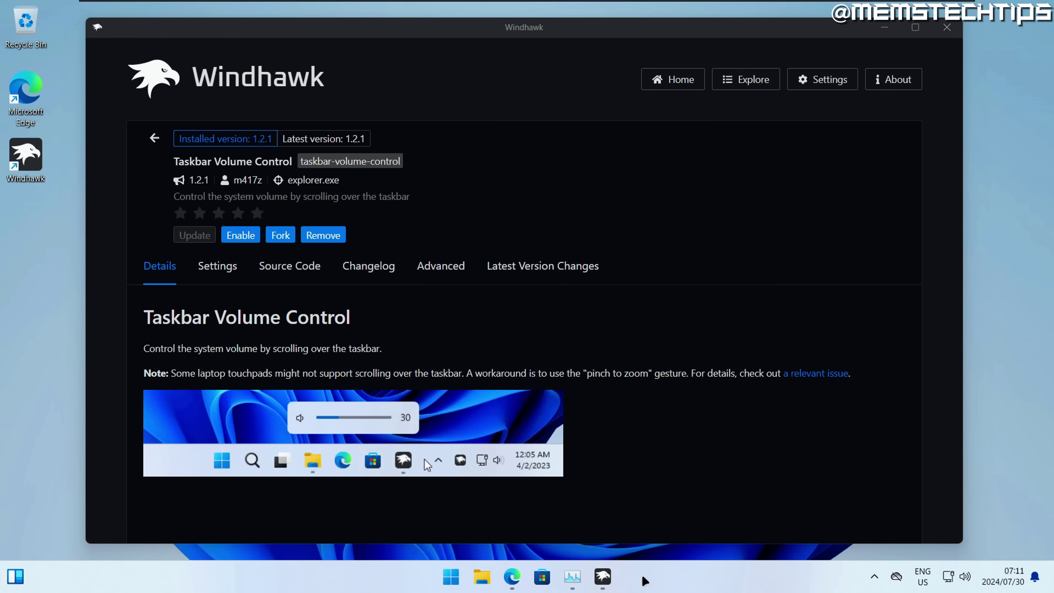
Re-enable Taskbar Volume Control and bring the system volume to 70 by scrolling over an empty part of the taskbar
click(242, 243)
scroll(681, 586, down, 1)
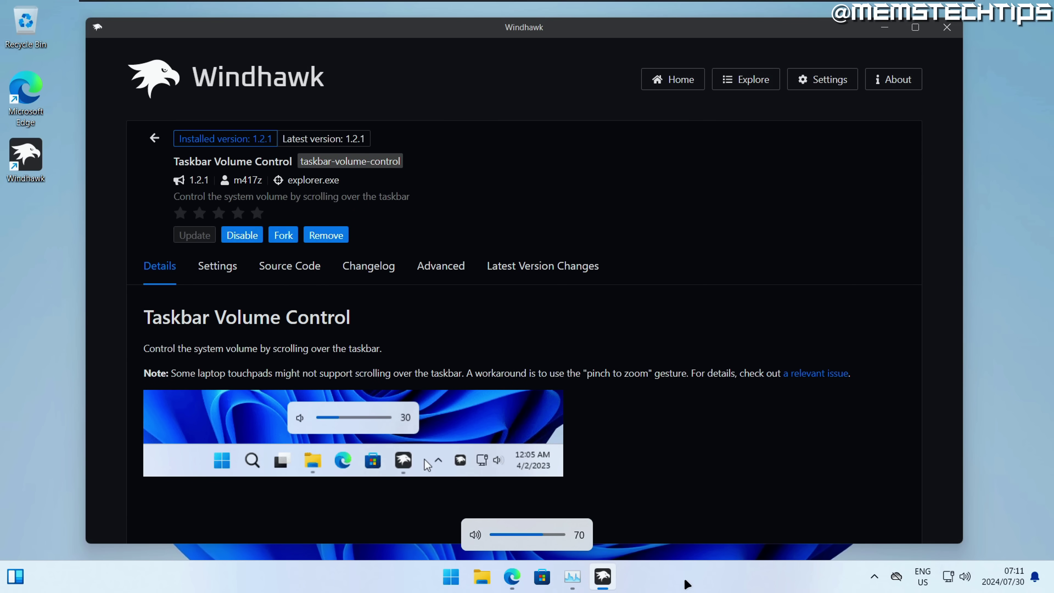
scroll(687, 584, up, 1)
scroll(687, 578, down, 5)
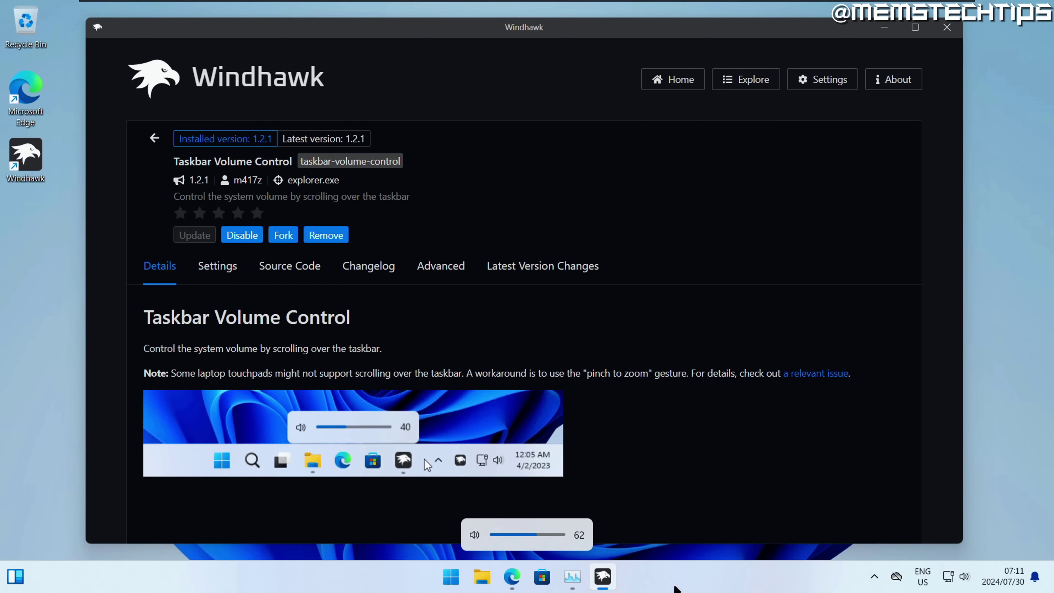
scroll(676, 587, up, 1)
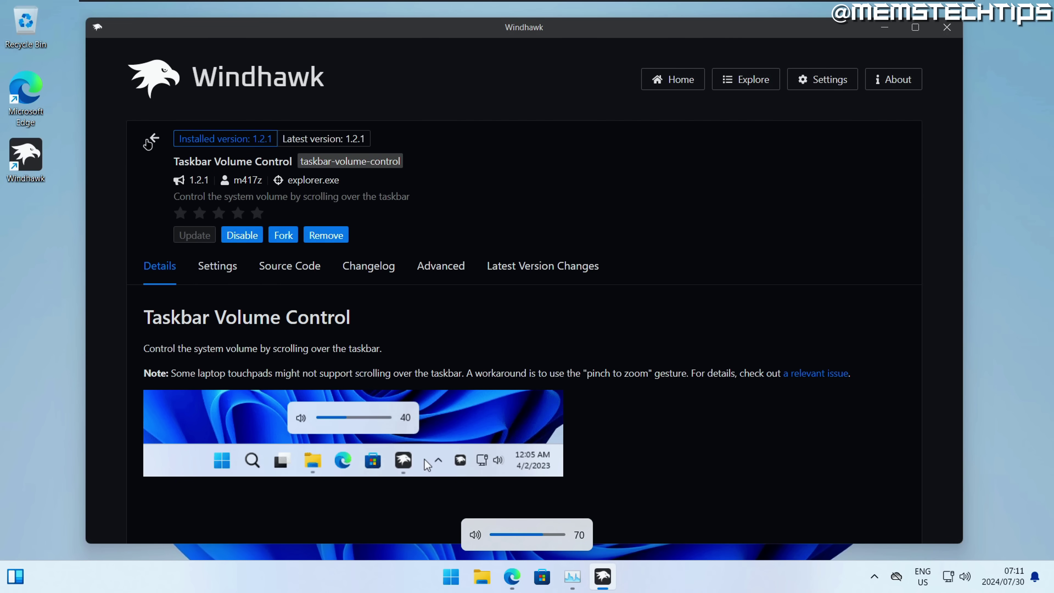
Install the "Windows 11 Start Menu Styler" mod from the list of available mods, accepting the risk
click(153, 139)
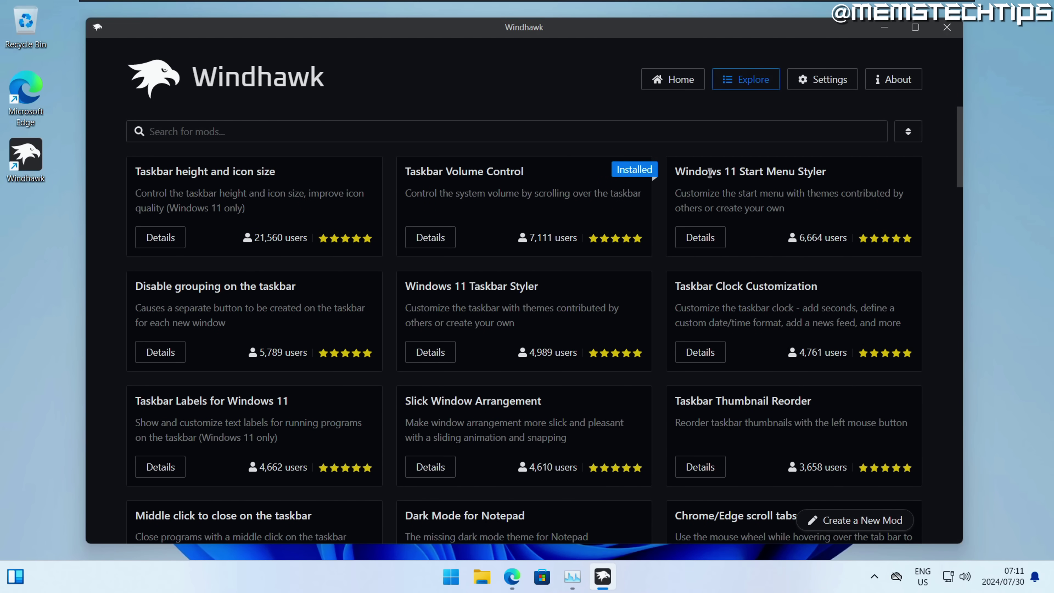
click(706, 236)
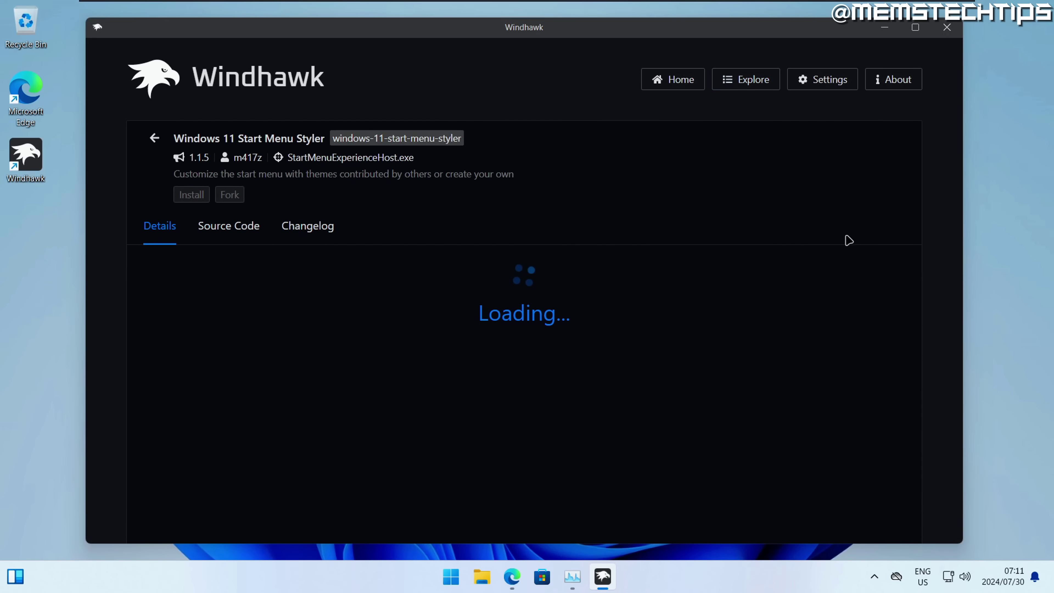
click(192, 196)
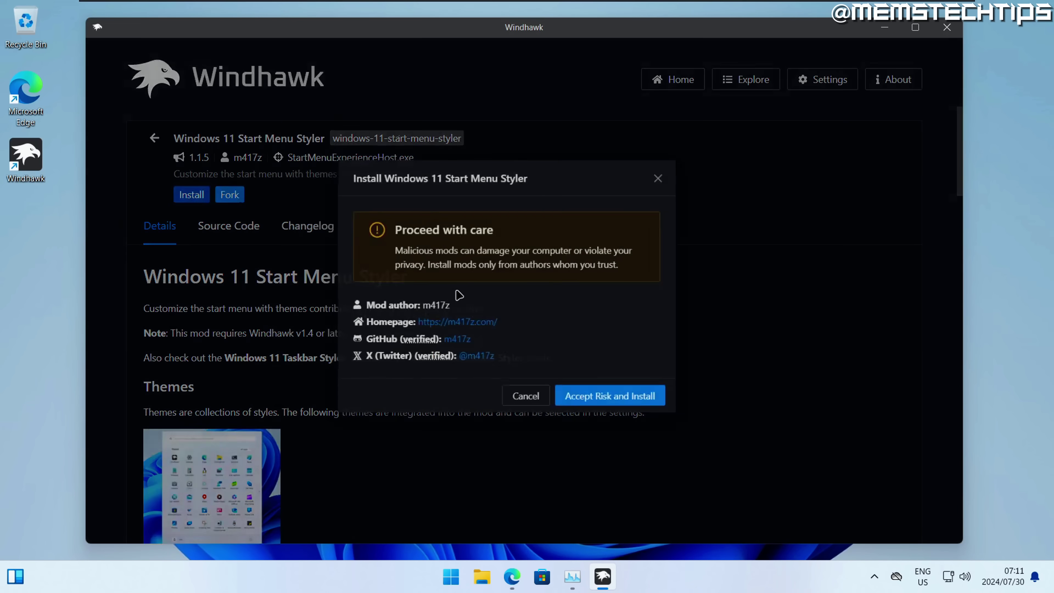
click(619, 406)
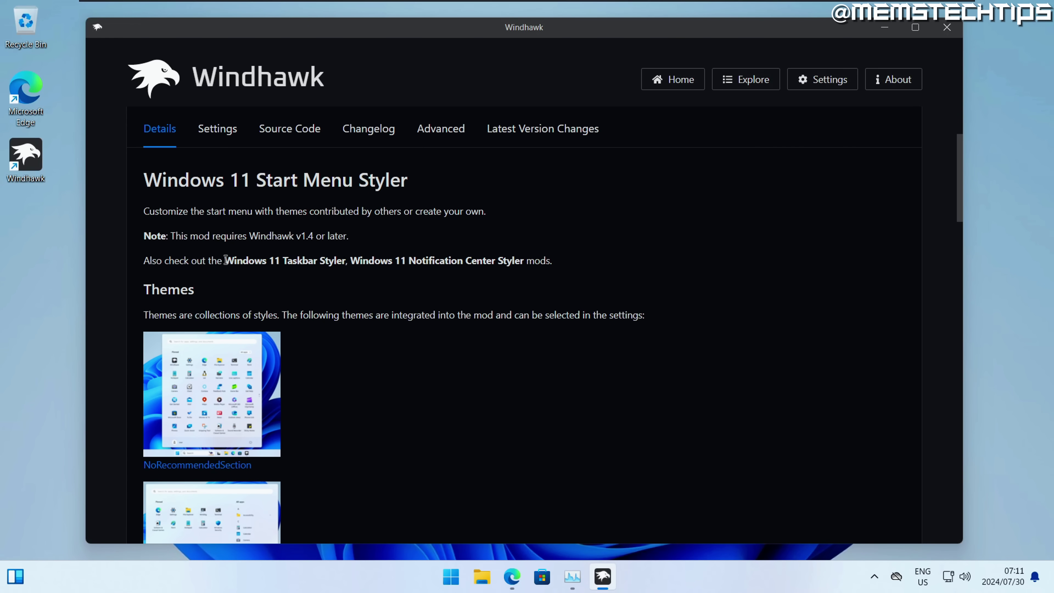
Read the Windows 11 Start Menu Styler description and look at its first built-in theme previews
drag(226, 260, 524, 261)
click(365, 260)
click(328, 242)
scroll(364, 275, down, 5)
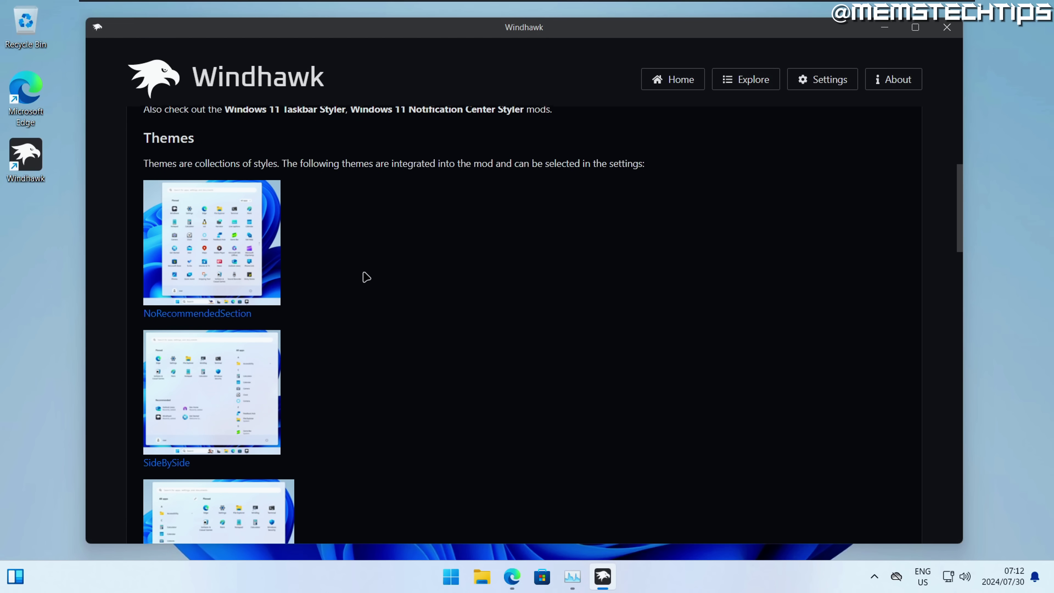
scroll(336, 314, up, 2)
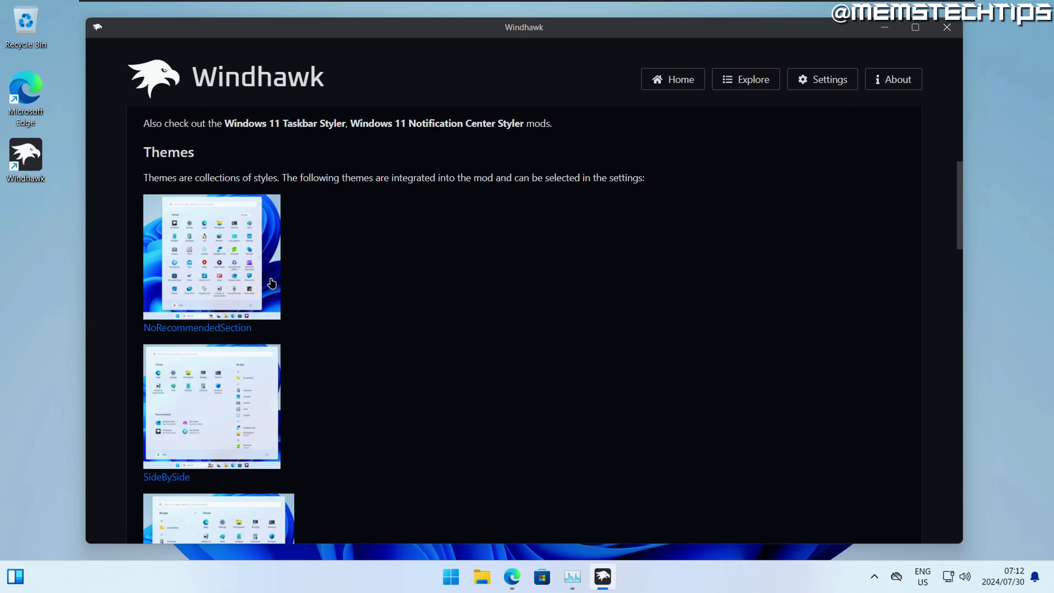
Switch to Windows Settings and open the Start page under Personalization
key(super)
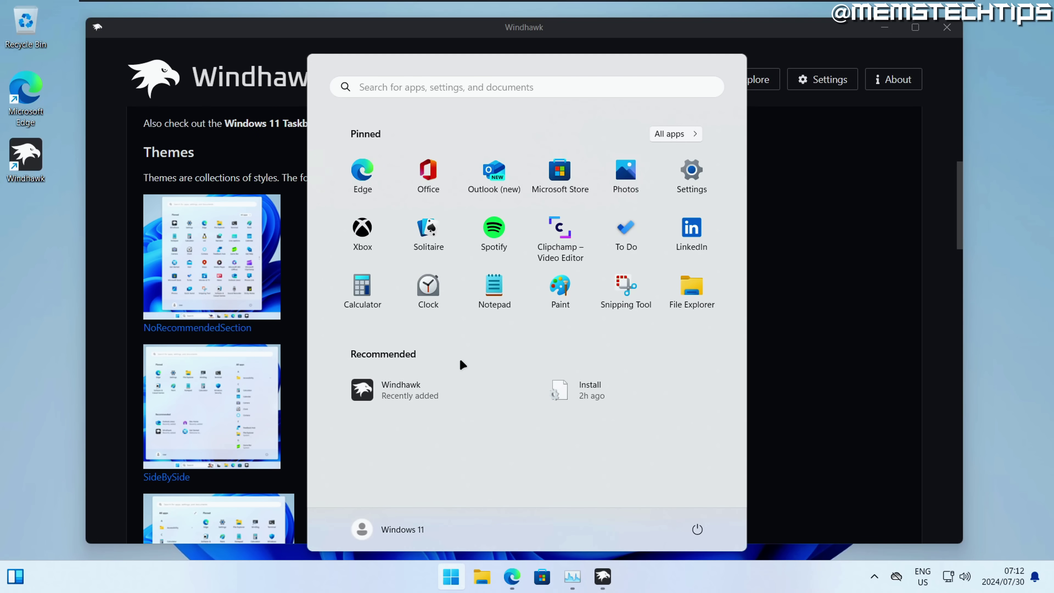
click(692, 176)
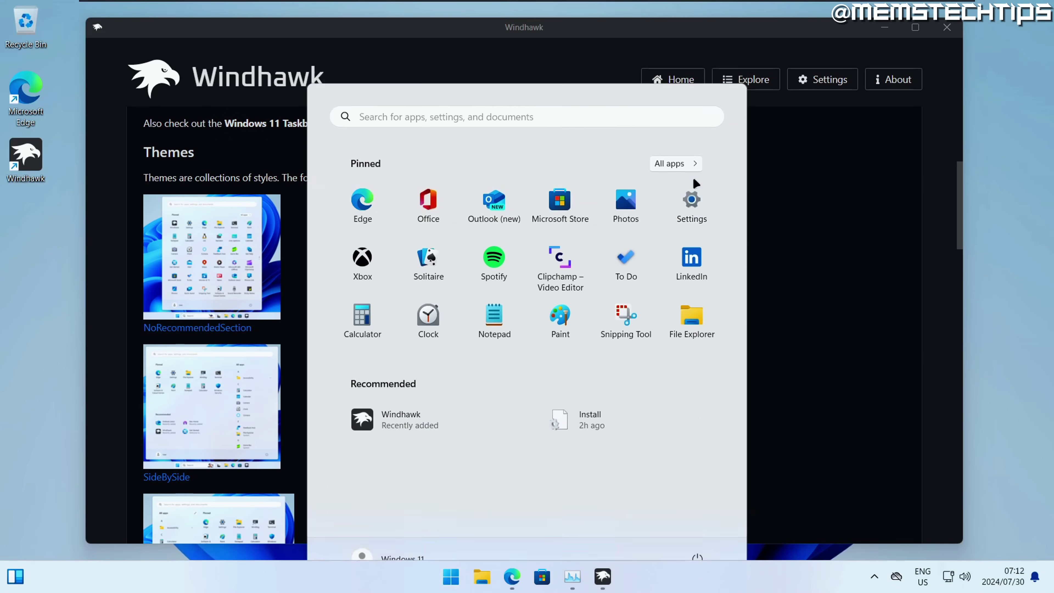
click(73, 258)
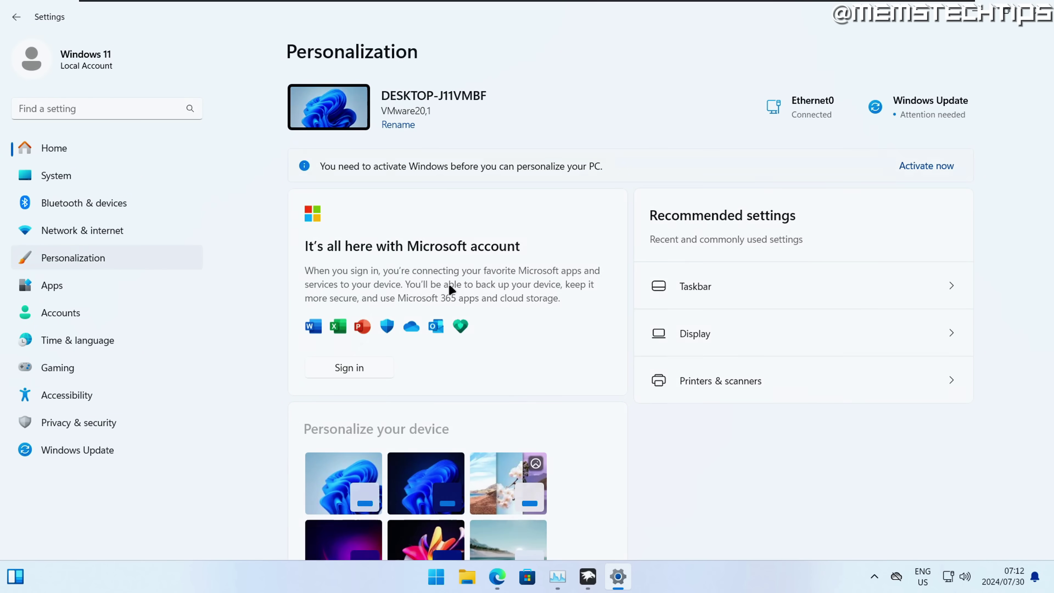
scroll(440, 324, down, 5)
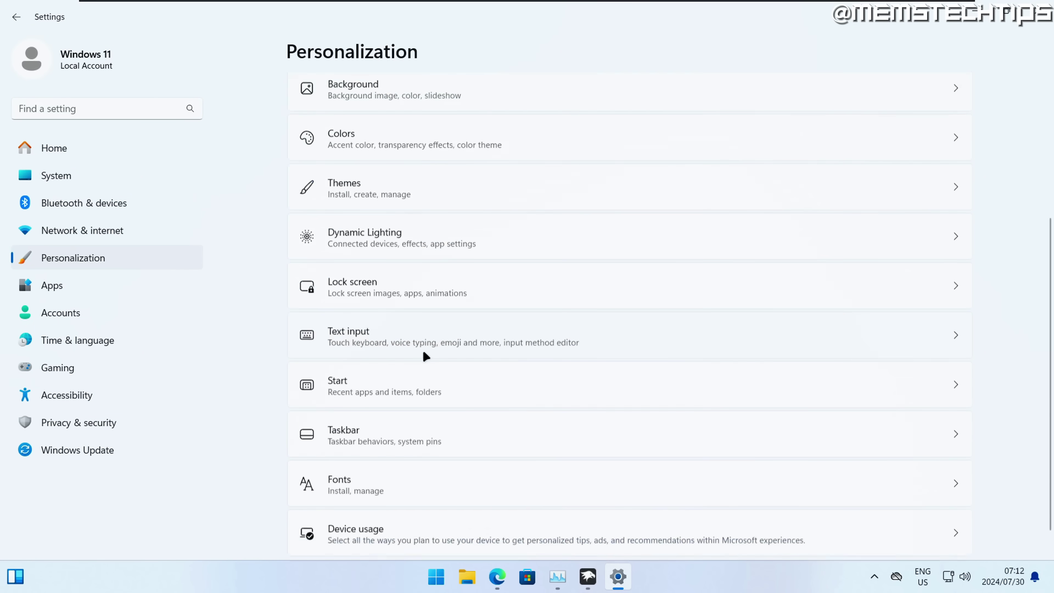
click(458, 365)
Turn off recently added apps, recently opened items and recommendations for Start, close Settings and check the Start menu's Recommended section
scroll(842, 291, down, 3)
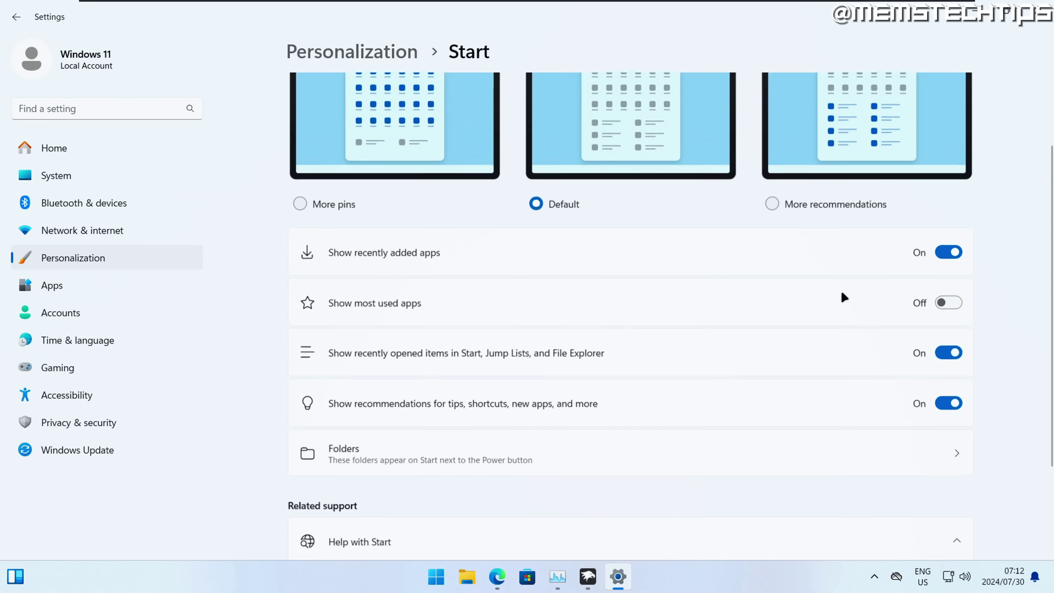
click(949, 207)
click(949, 307)
click(949, 358)
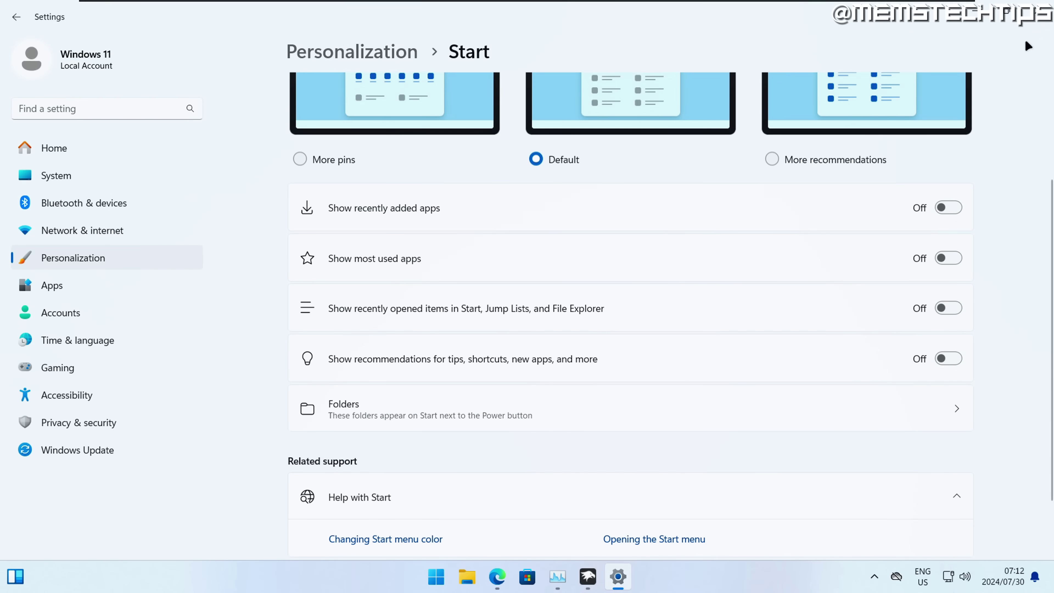
click(1039, 11)
click(451, 575)
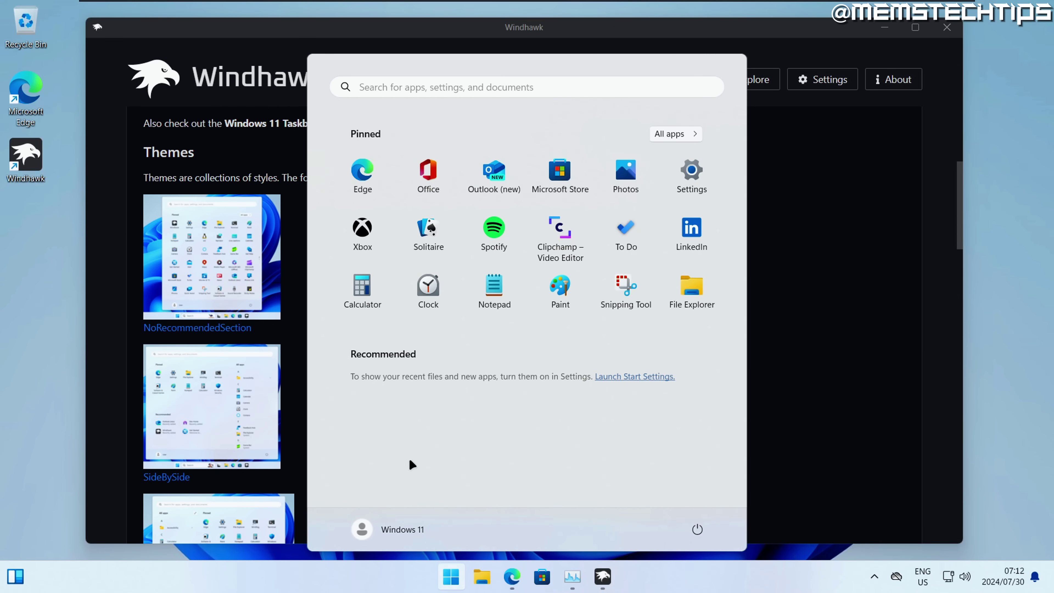
click(376, 583)
Set the Start Menu Styler theme to NoRecommendedSection, save the settings and check the result in the Start menu
scroll(249, 339, up, 5)
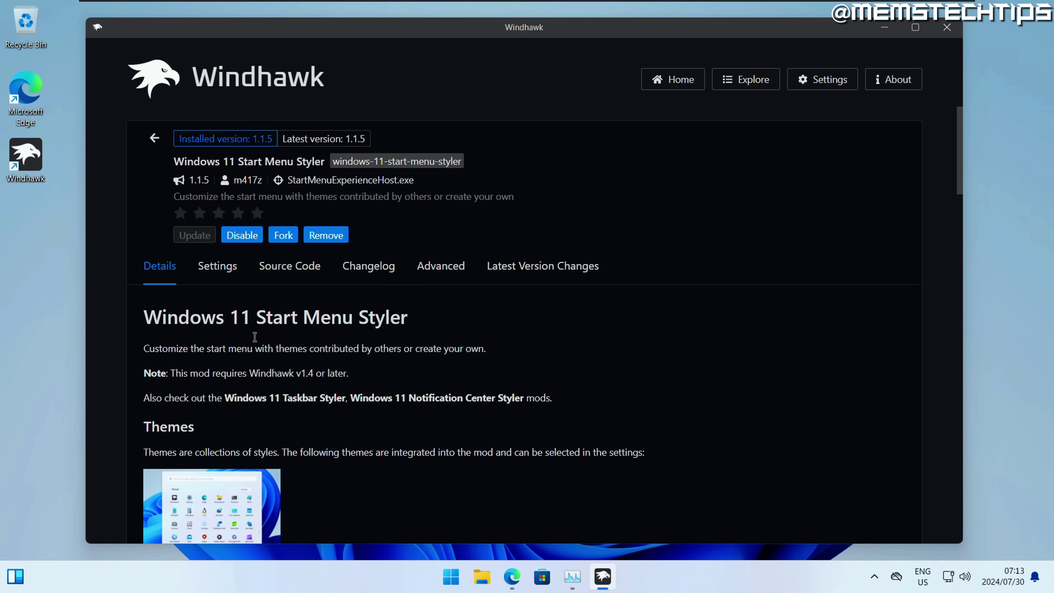
click(219, 268)
scroll(299, 360, down, 3)
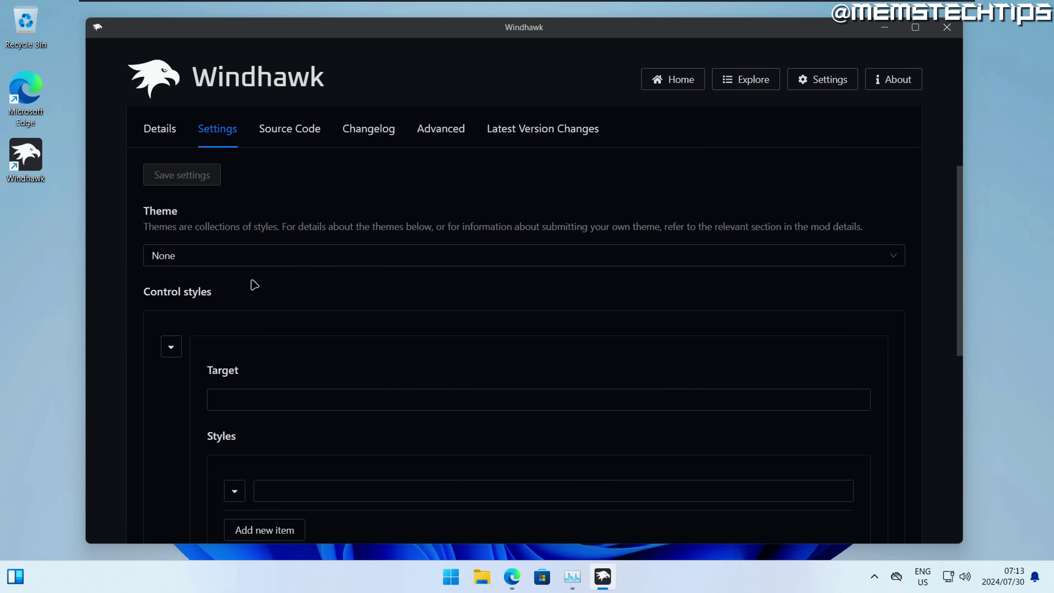
click(187, 259)
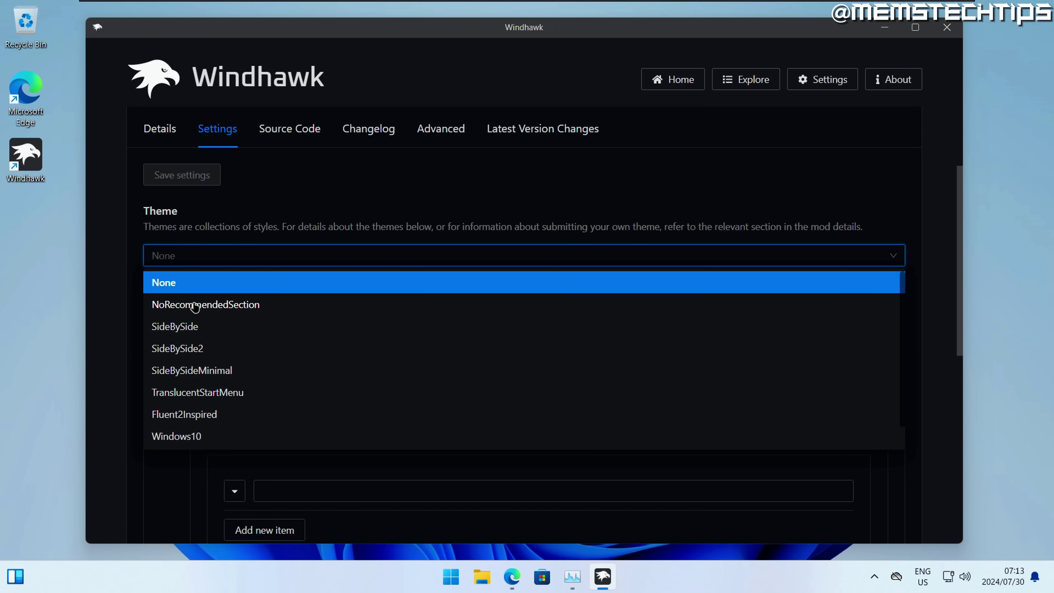
click(249, 306)
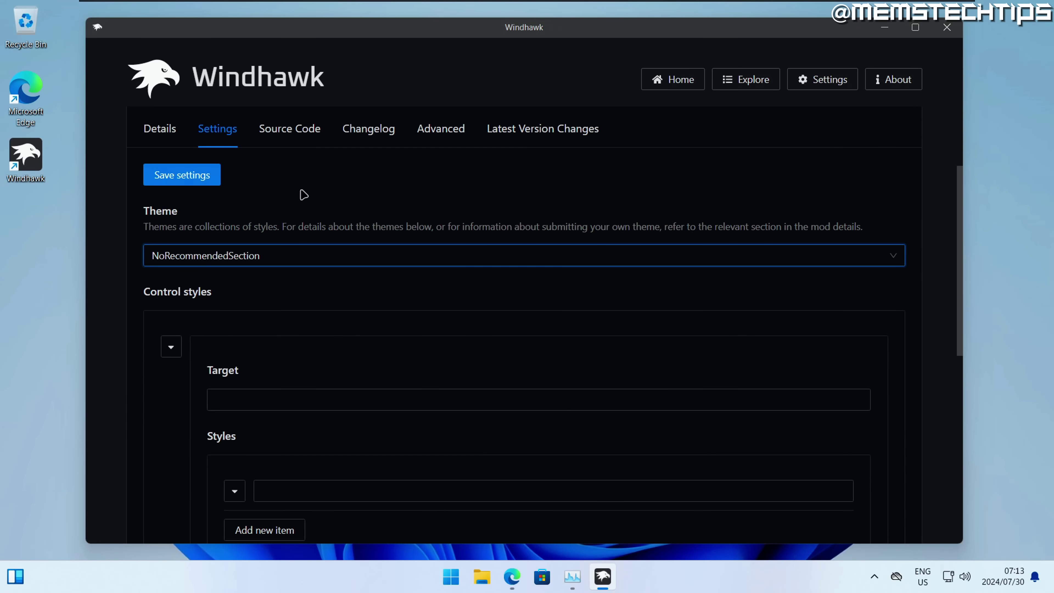
click(205, 178)
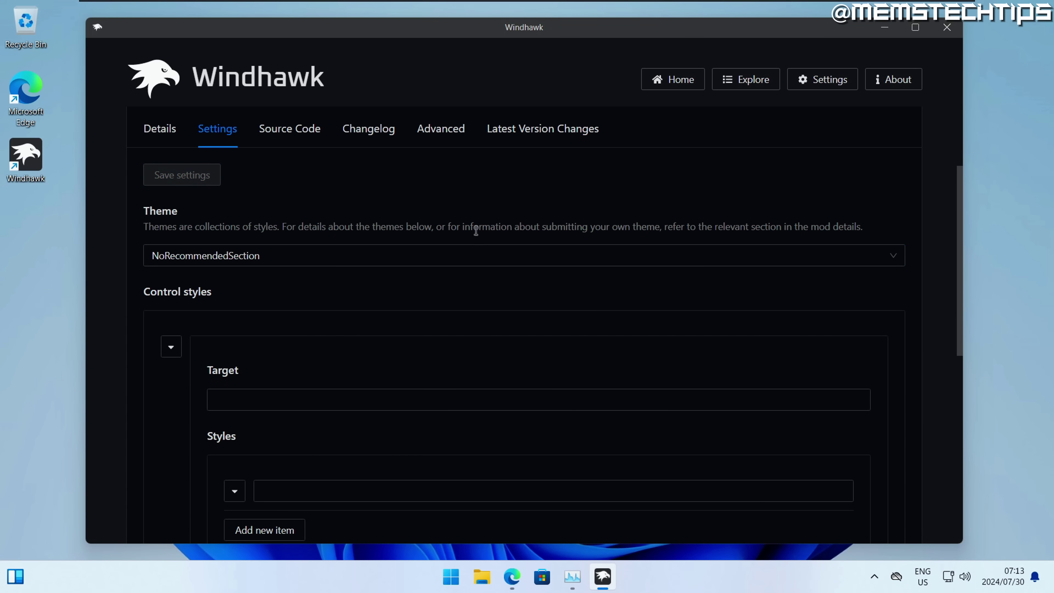
click(451, 576)
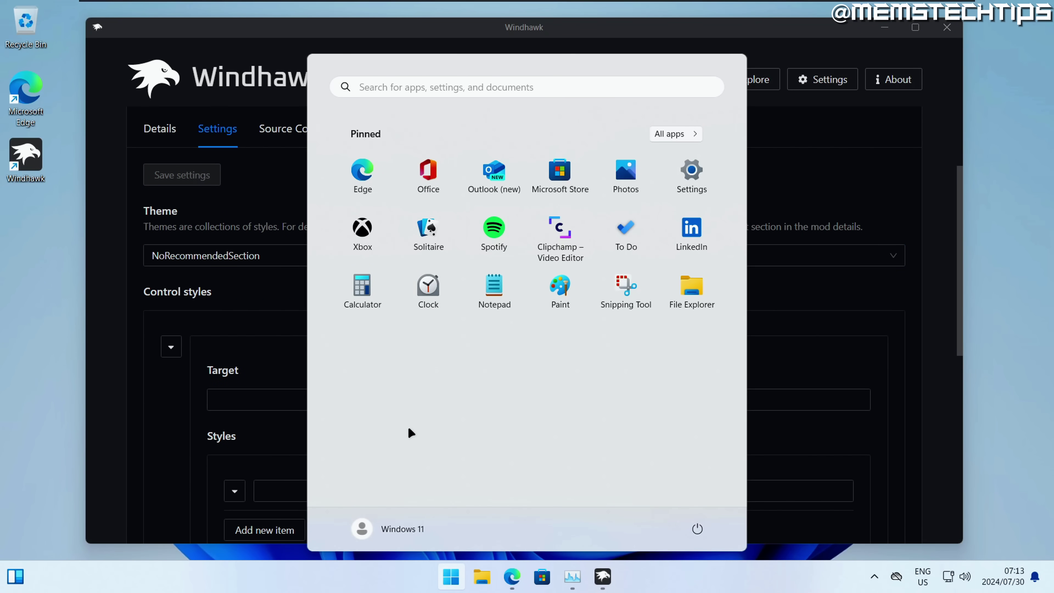
click(244, 175)
Look through the theme previews in the mod's details, from NoRecommendedSection to TranslucentStartMenu
click(160, 131)
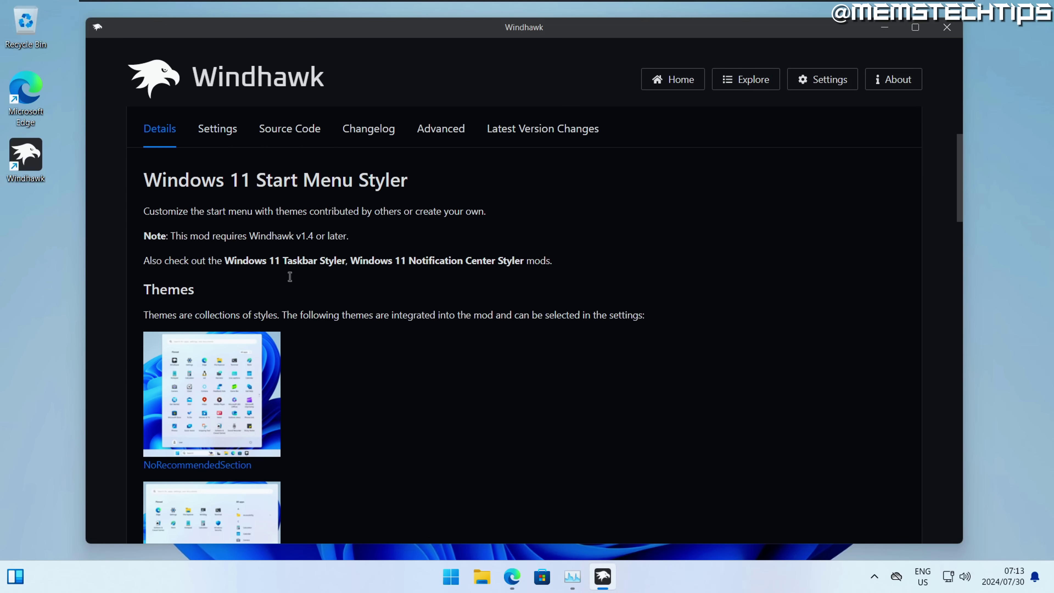
scroll(251, 323, down, 2)
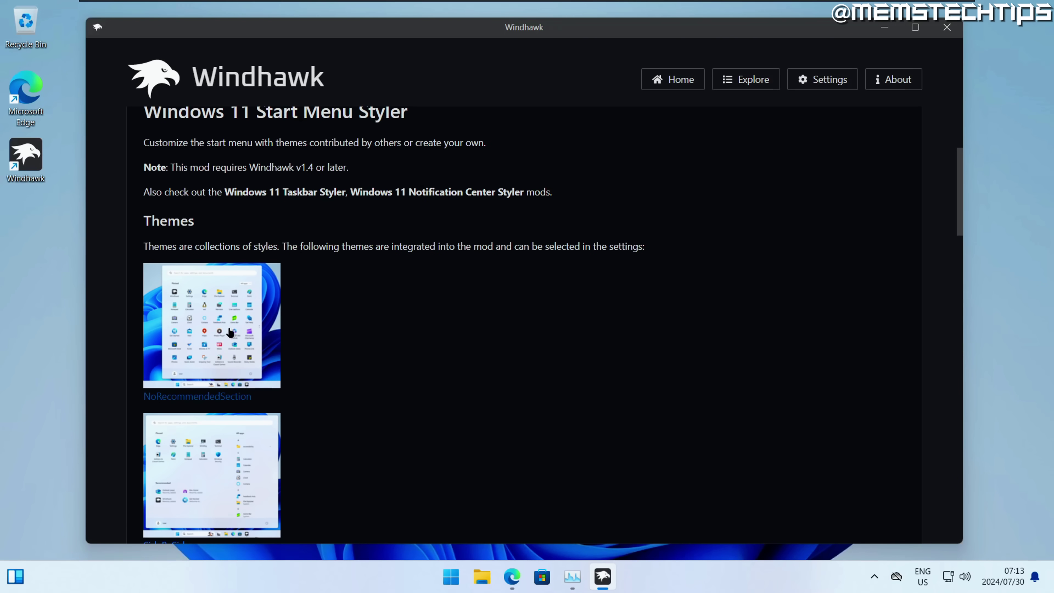
scroll(332, 363, down, 5)
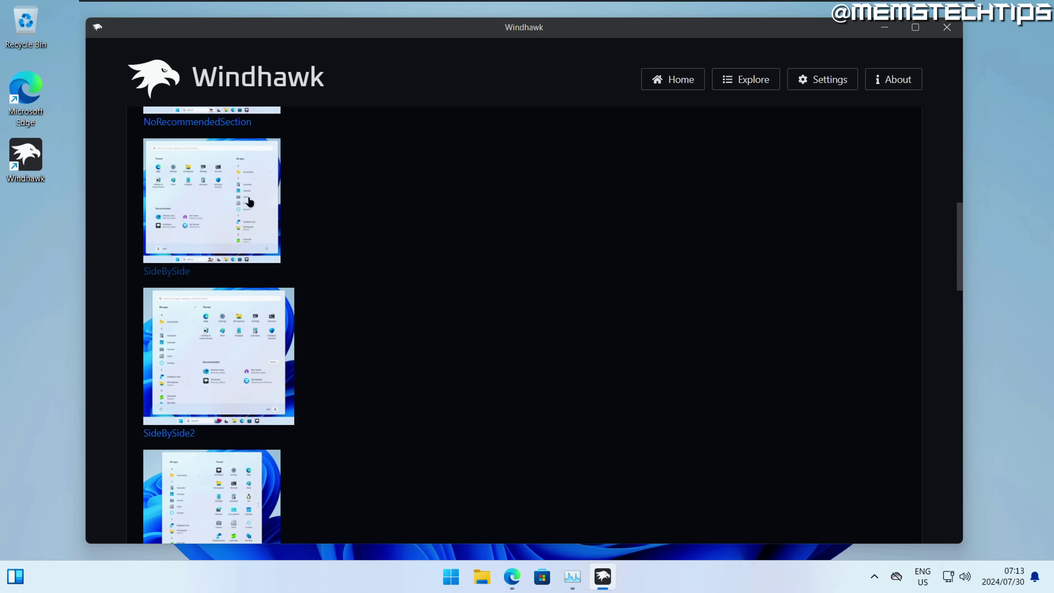
scroll(254, 227, down, 5)
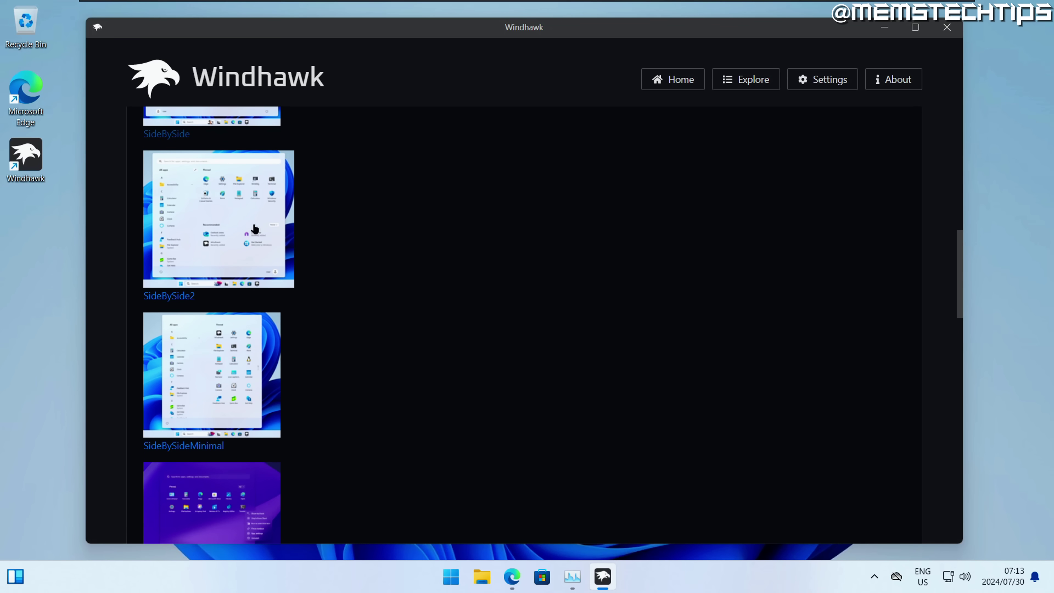
scroll(257, 230, down, 3)
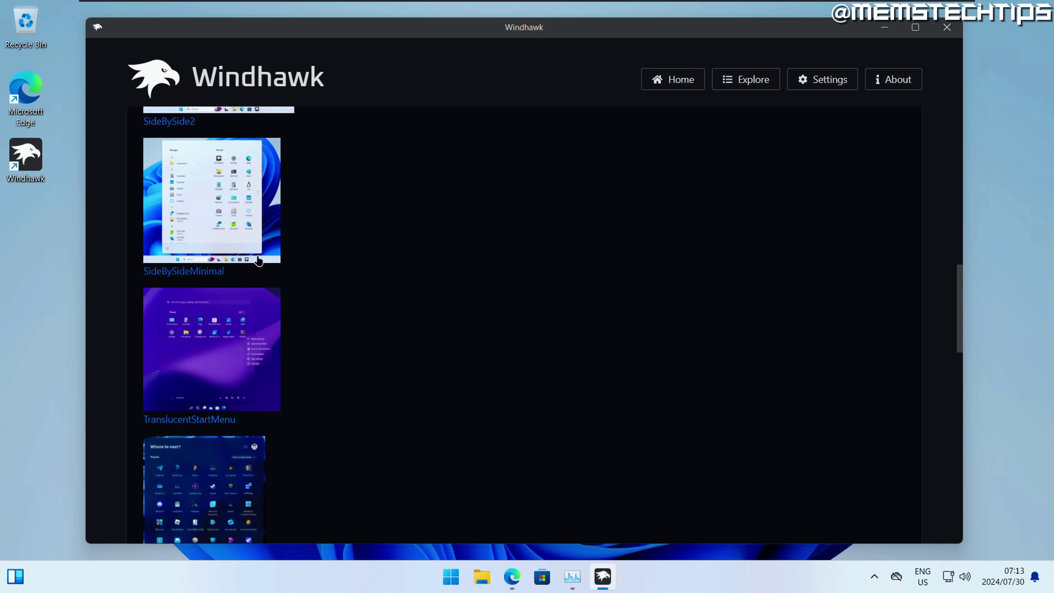
scroll(266, 369, up, 15)
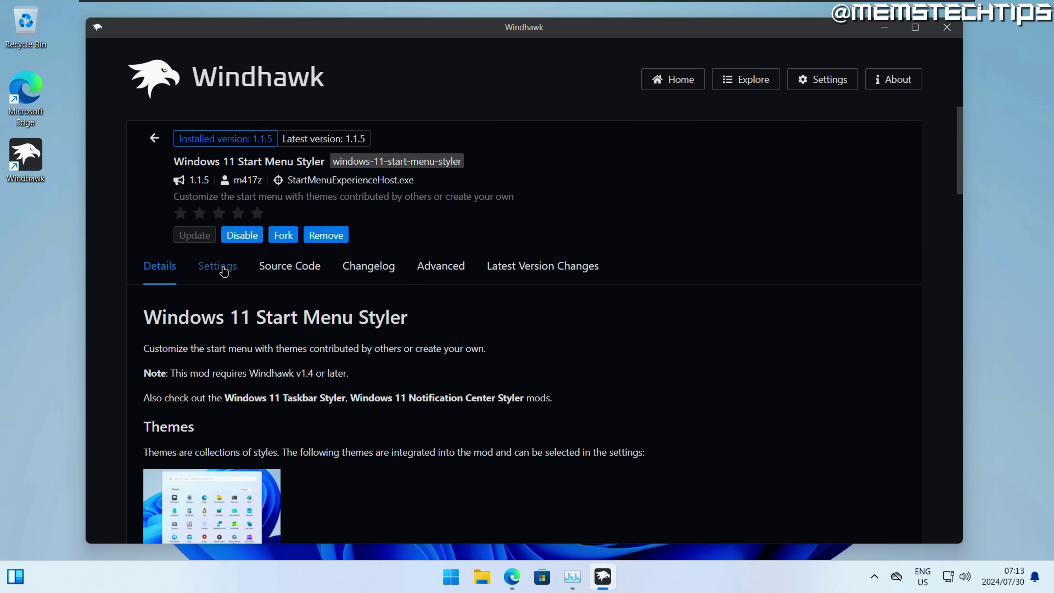
Change the mod's theme to SideBySide, save the settings and browse the all-apps list in the restyled Start menu
click(218, 265)
scroll(223, 331, down, 2)
click(223, 331)
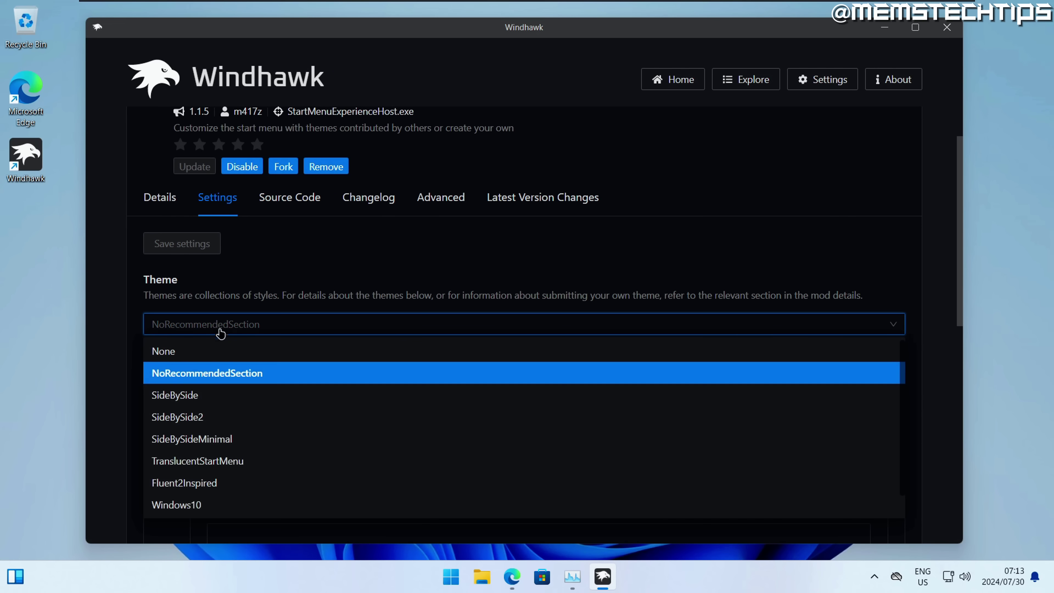
click(174, 398)
click(194, 249)
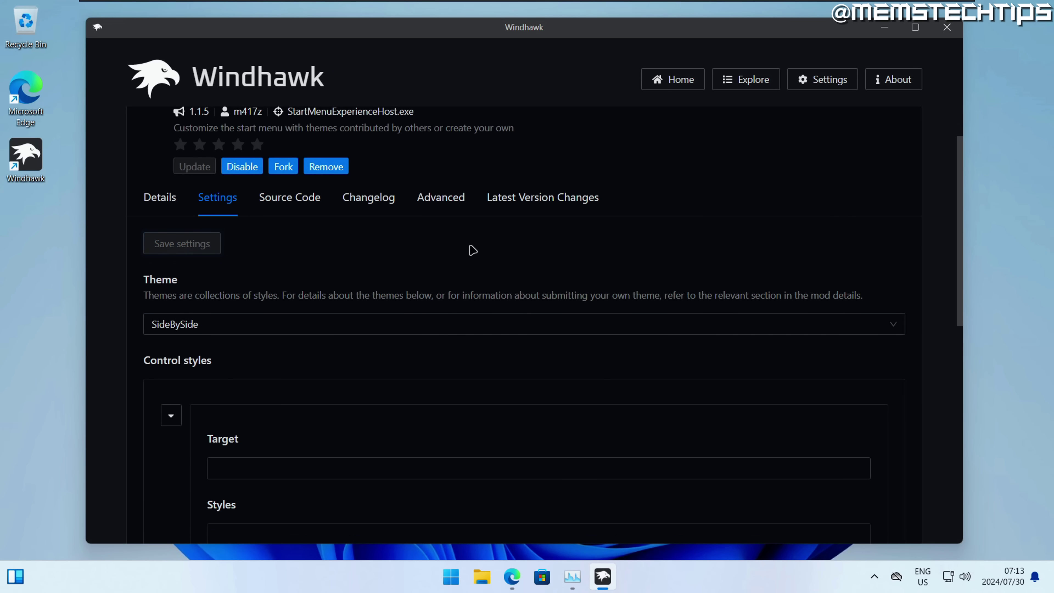
click(451, 577)
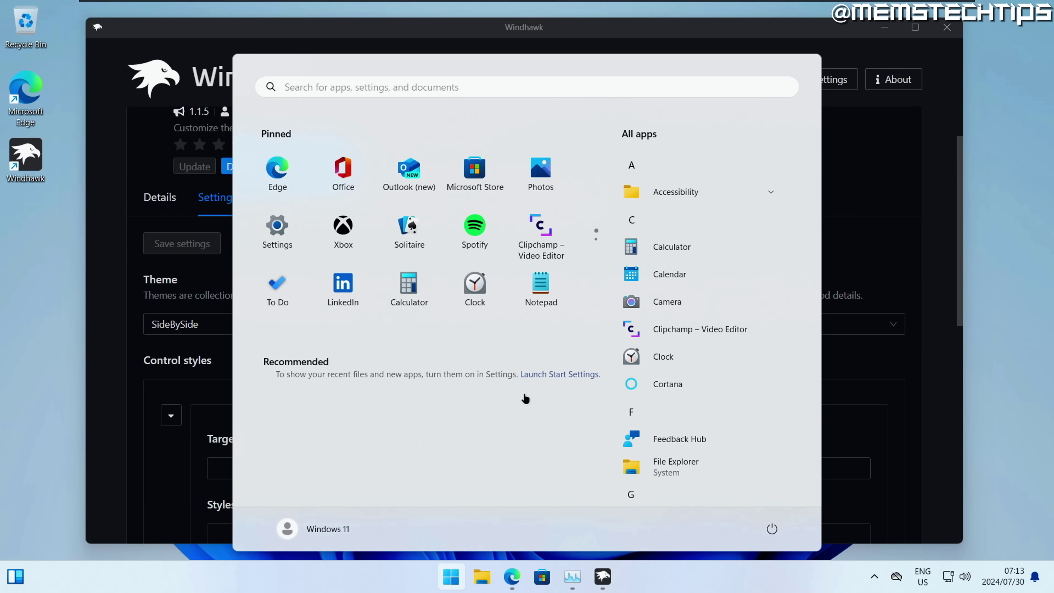
scroll(684, 219, down, 10)
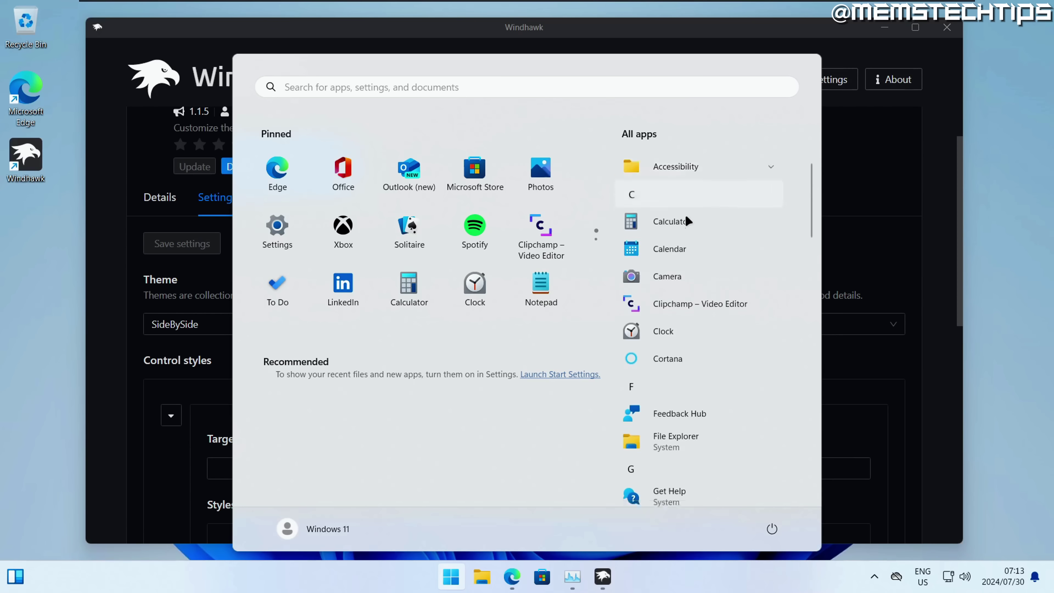
scroll(685, 272, down, 5)
scroll(702, 337, up, 15)
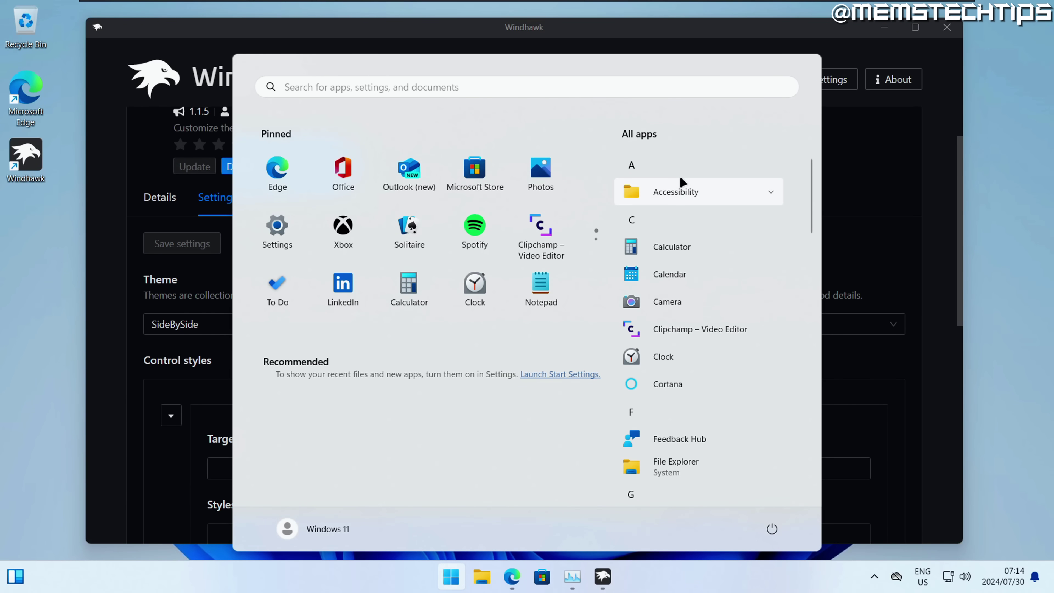
Switch the mod's theme to SideBySide2, save the settings and look through the Start menu's all-apps list
click(199, 324)
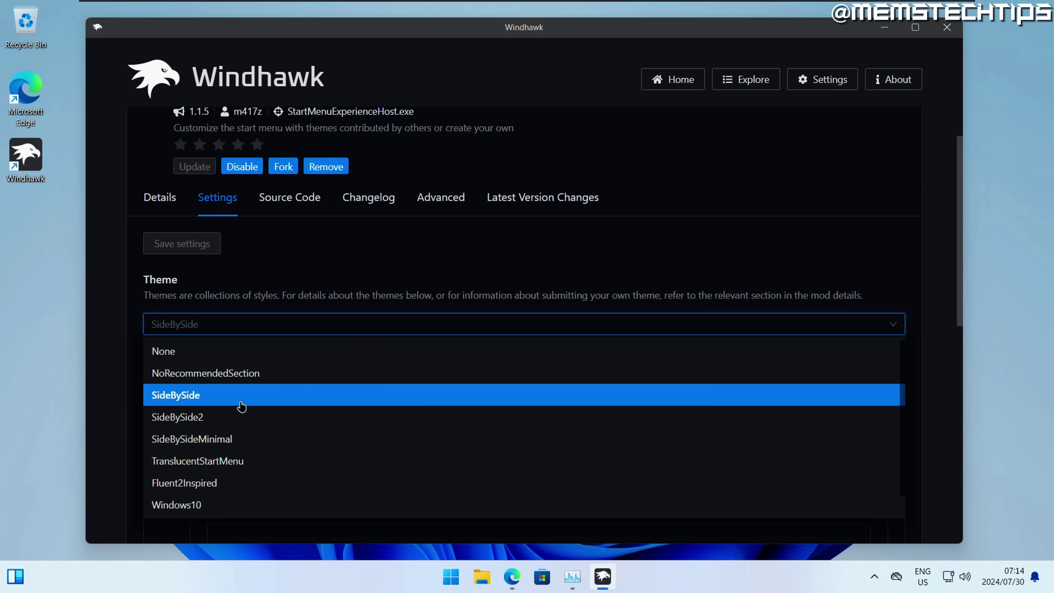
click(208, 420)
click(451, 576)
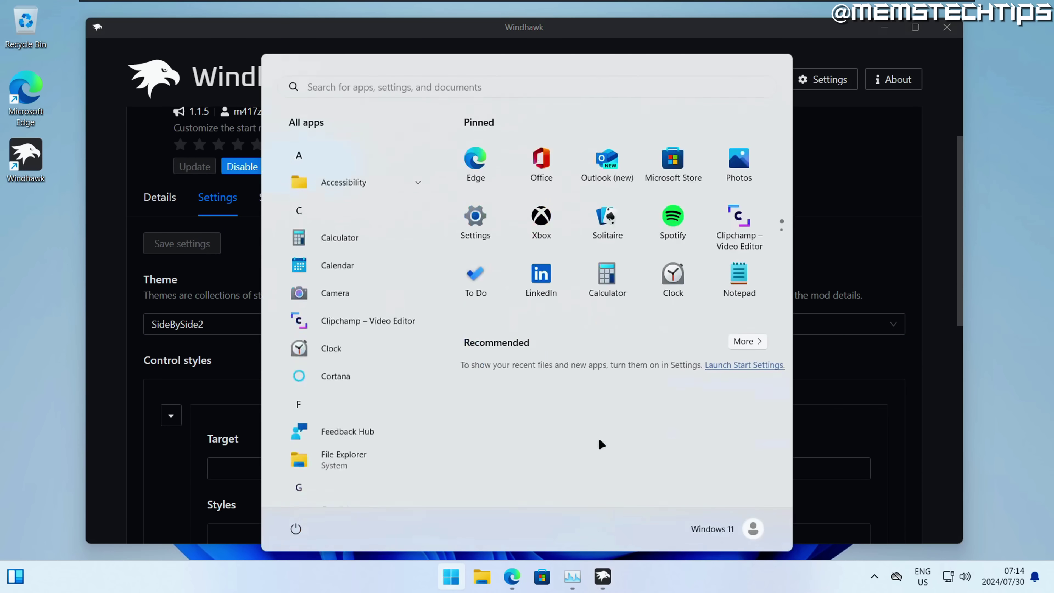
scroll(340, 237, down, 15)
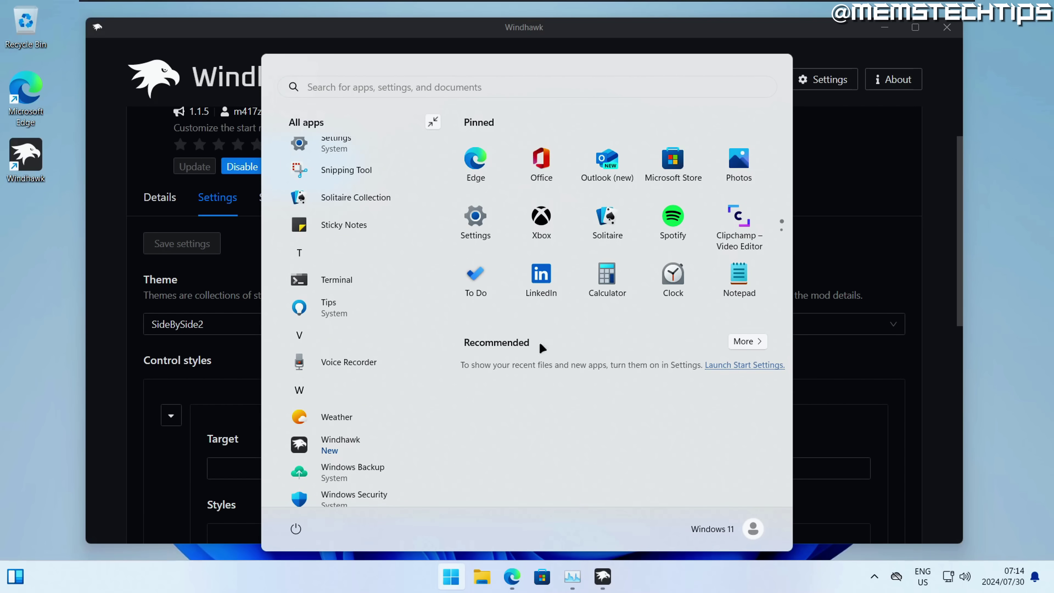
Apply the SideBySideMinimal theme, save the settings and inspect the apps list and pinned apps in the Start menu
click(204, 324)
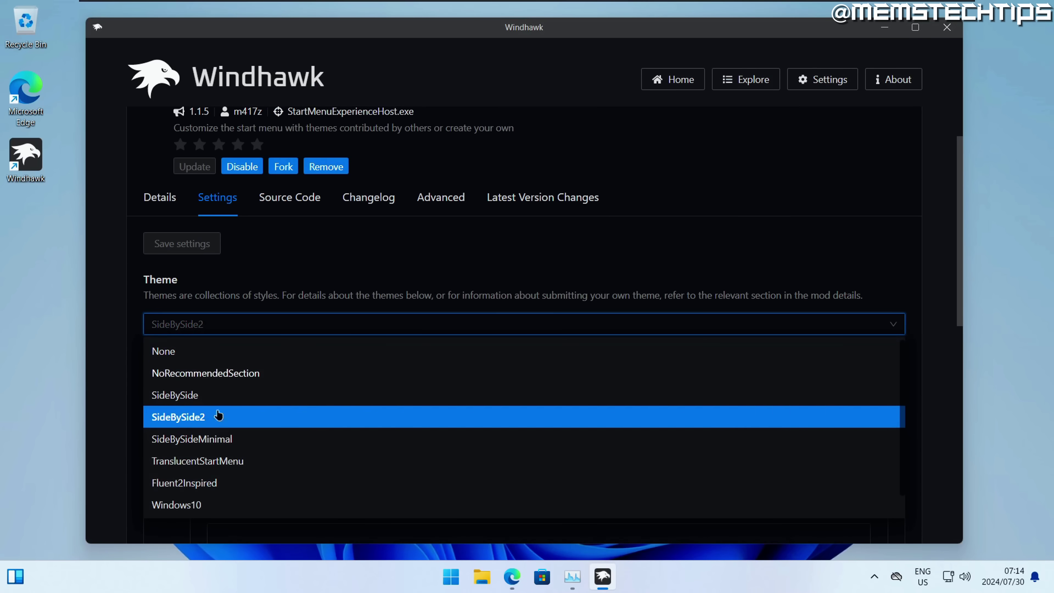
click(210, 440)
click(183, 247)
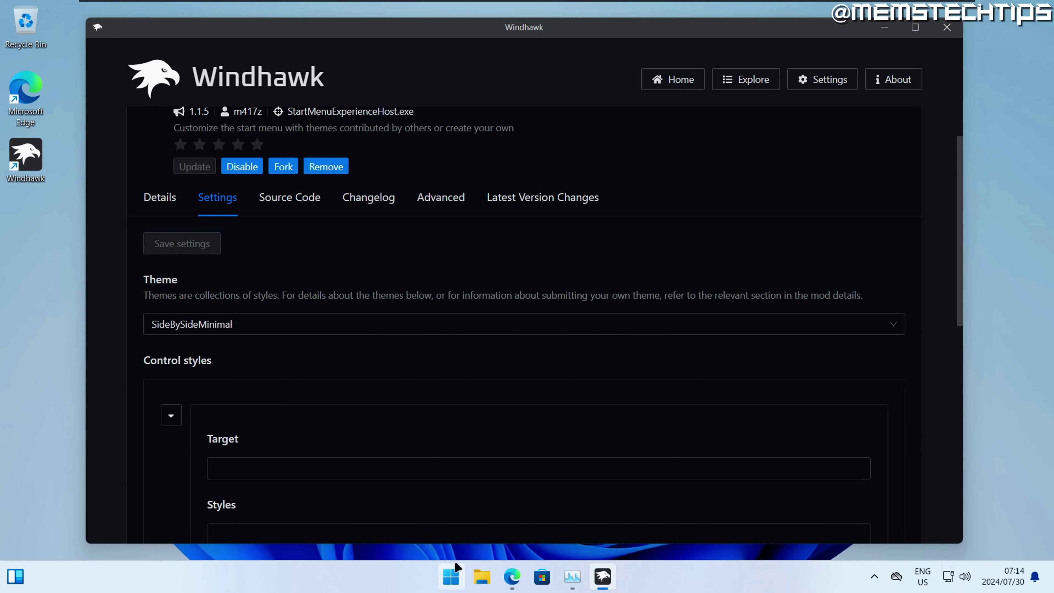
click(451, 576)
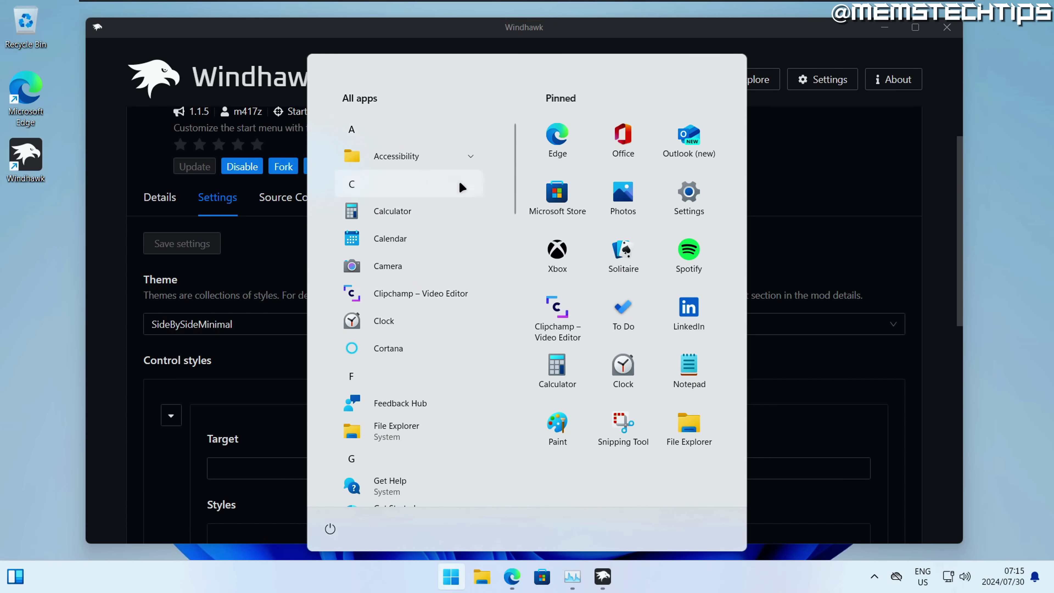
scroll(432, 238, down, 10)
scroll(424, 274, up, 4)
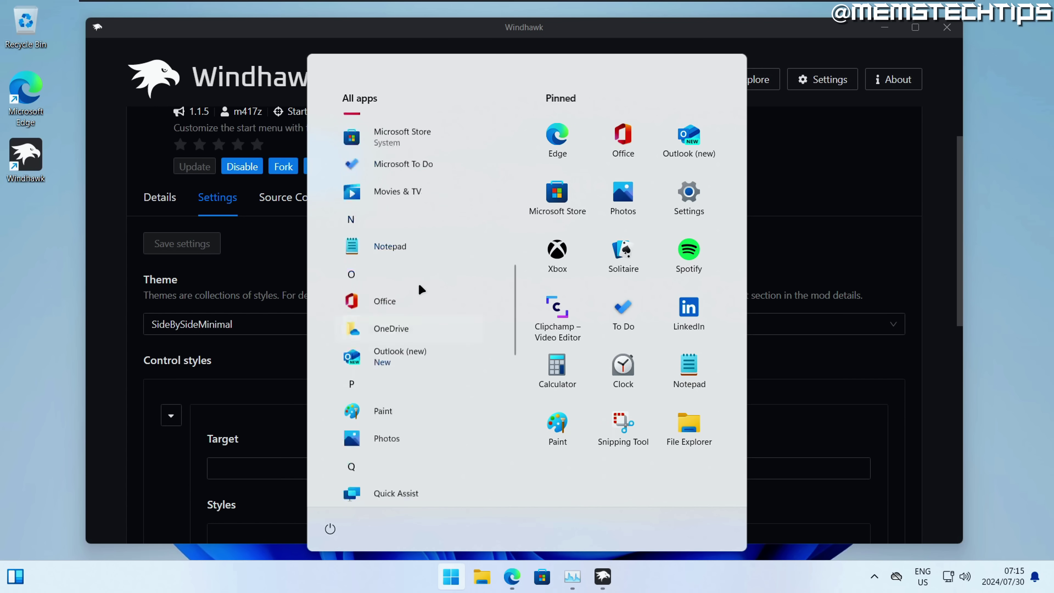
scroll(421, 290, up, 5)
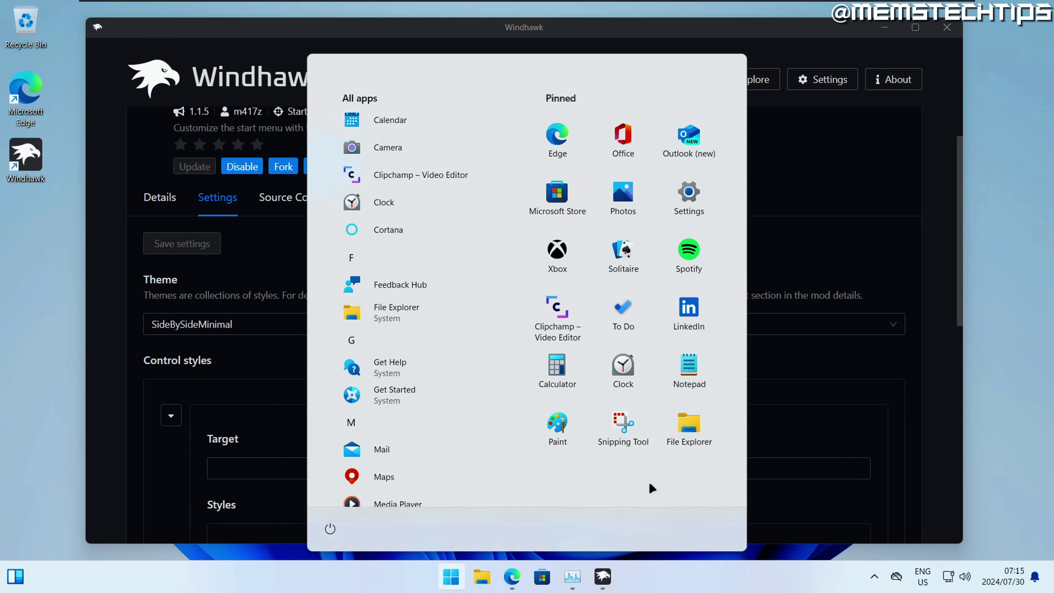
scroll(440, 344, up, 3)
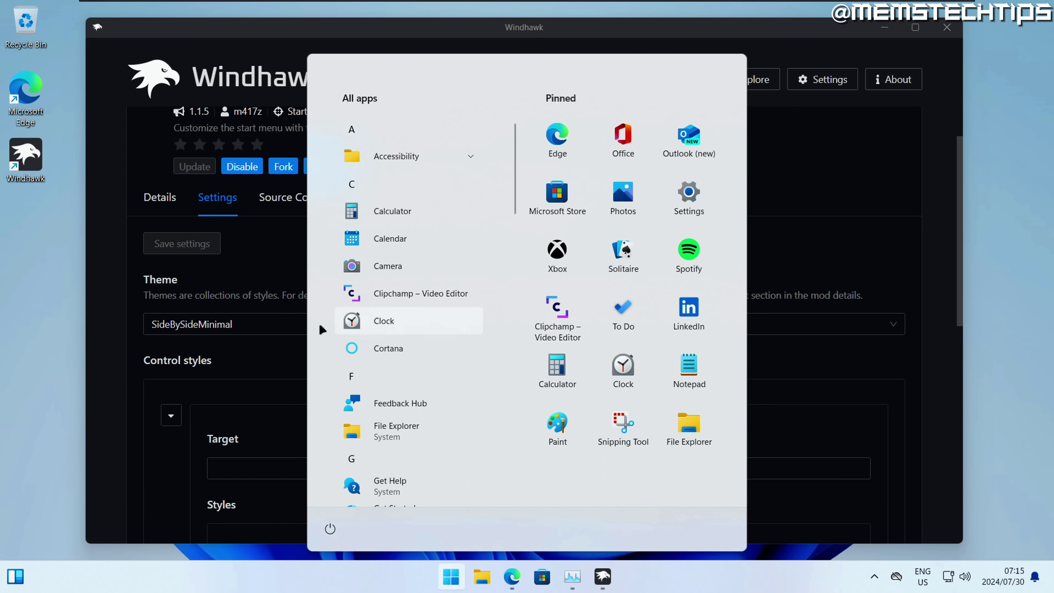
Set the mod's theme to TranslucentStartMenu, save the settings and view the Start menu against the bare desktop
click(235, 325)
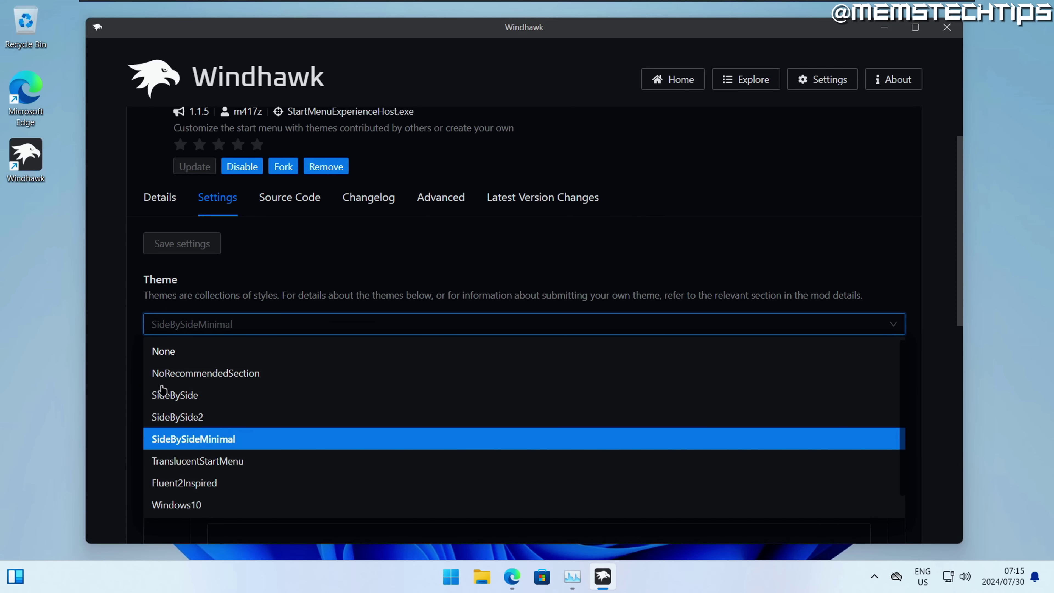
click(240, 465)
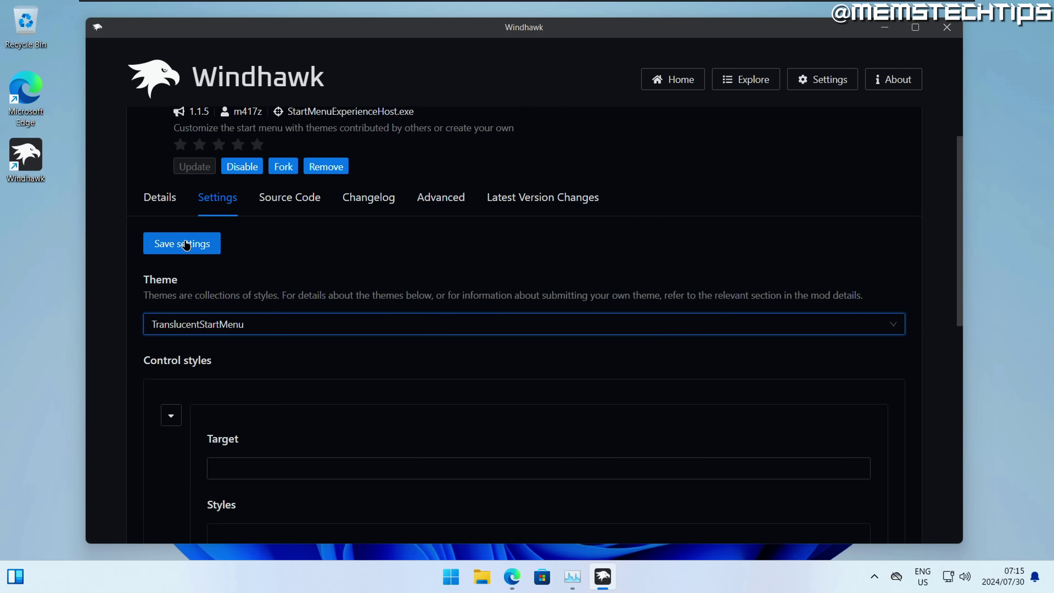
click(195, 243)
key(super+d)
click(450, 576)
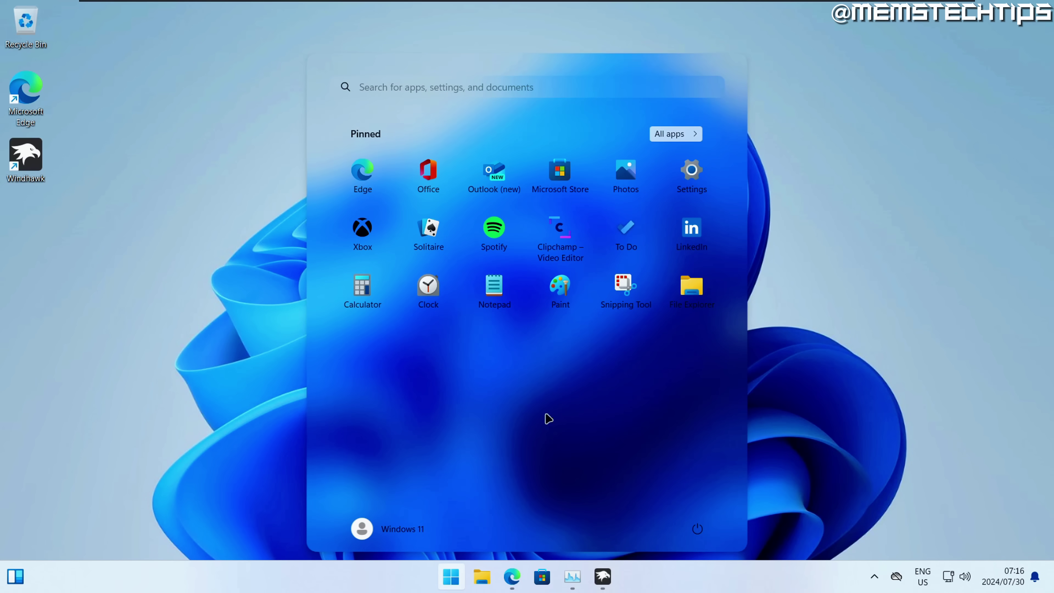
Browse the translucent Start menu's all-apps list, return to the pinned apps and close the menu
click(675, 134)
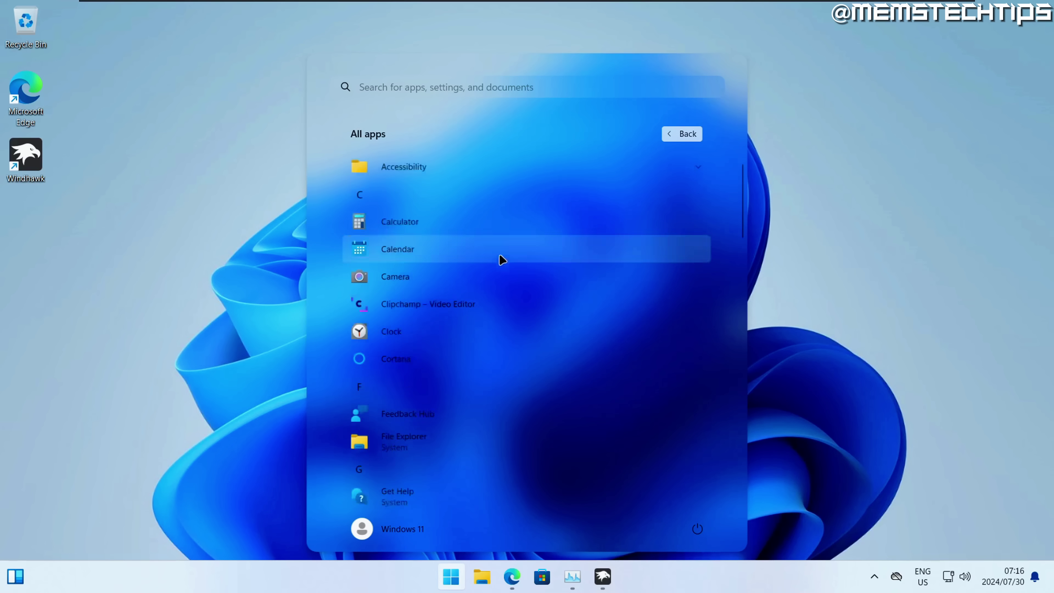
scroll(499, 254, down, 10)
scroll(477, 298, up, 12)
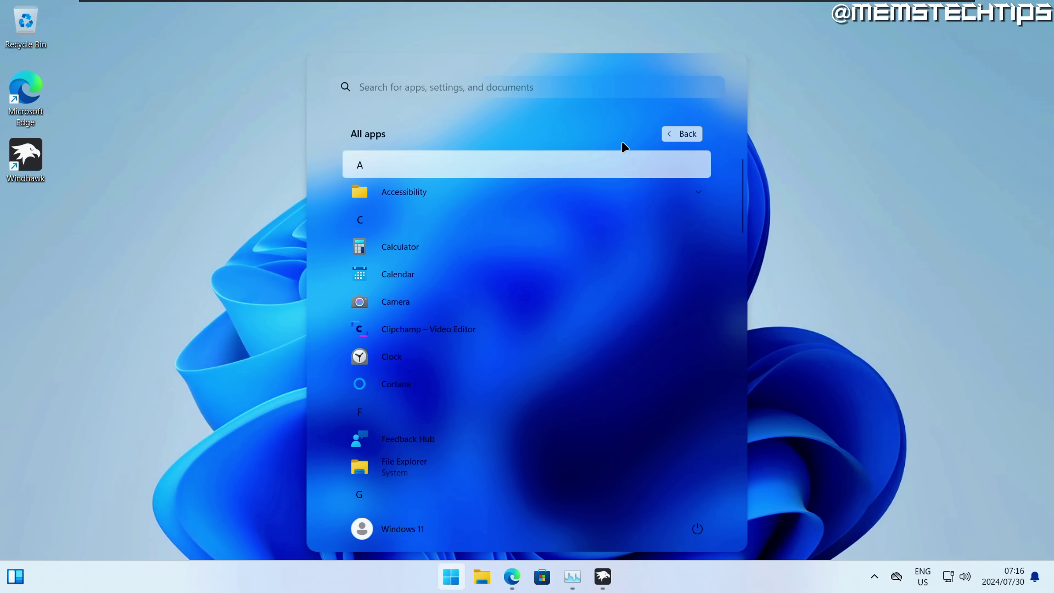
click(682, 133)
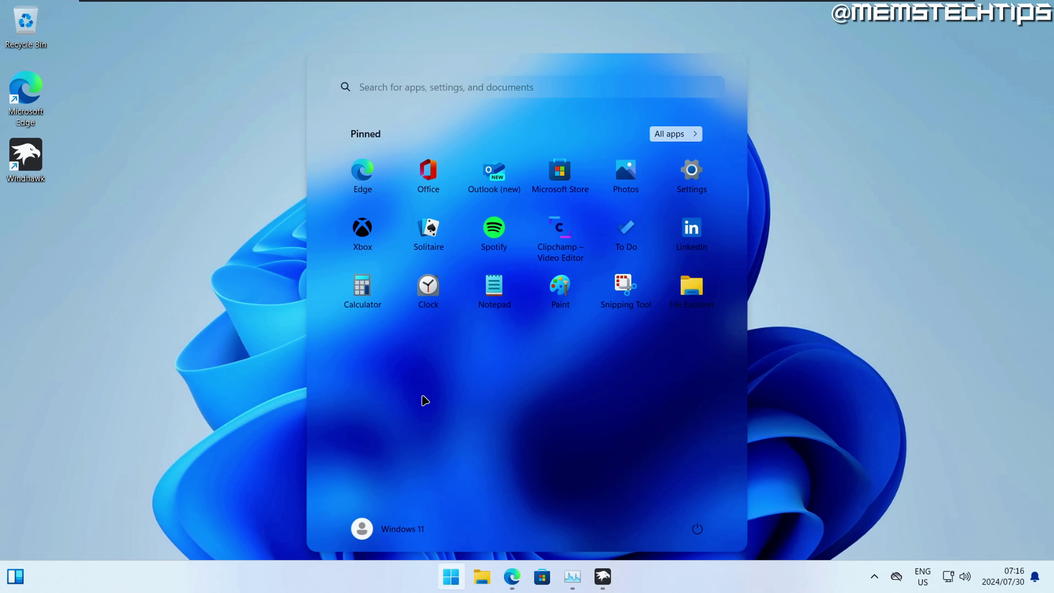
key(Escape)
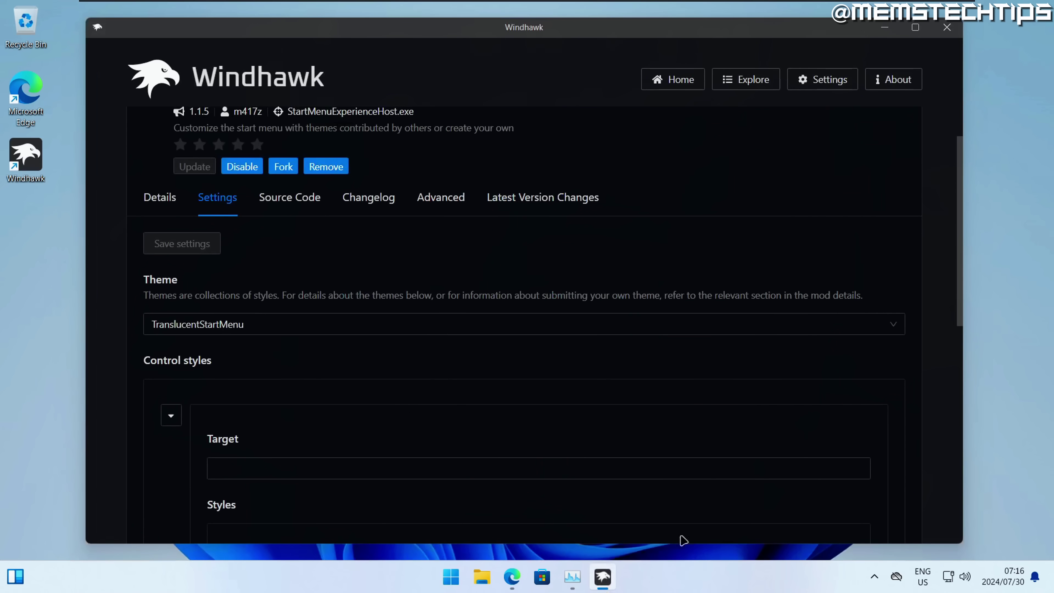
Switch the theme to Fluent2Inspired, save the settings and bring up the Start menu
click(232, 332)
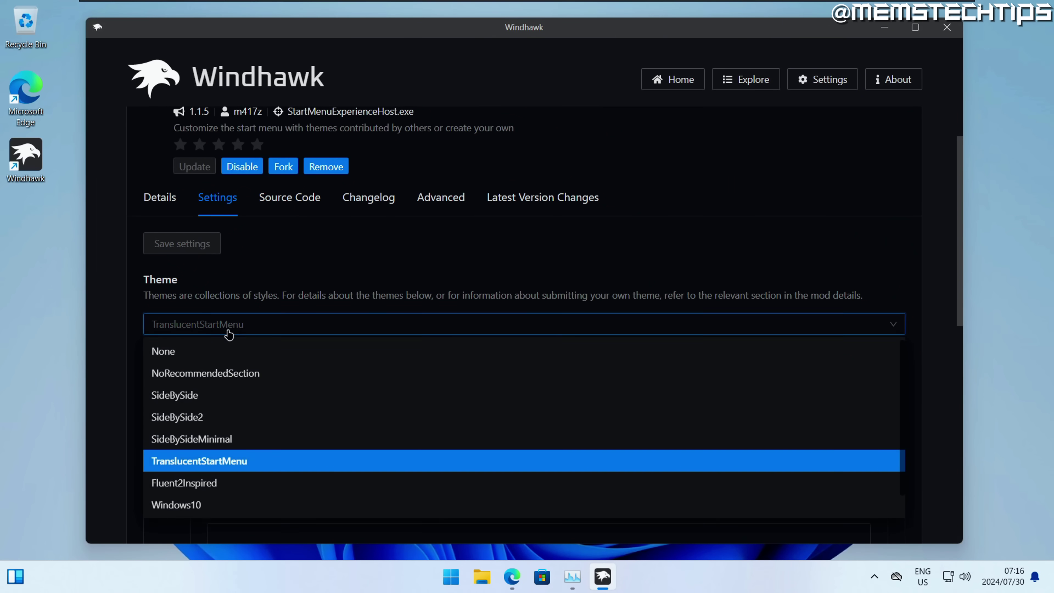
click(226, 488)
click(182, 242)
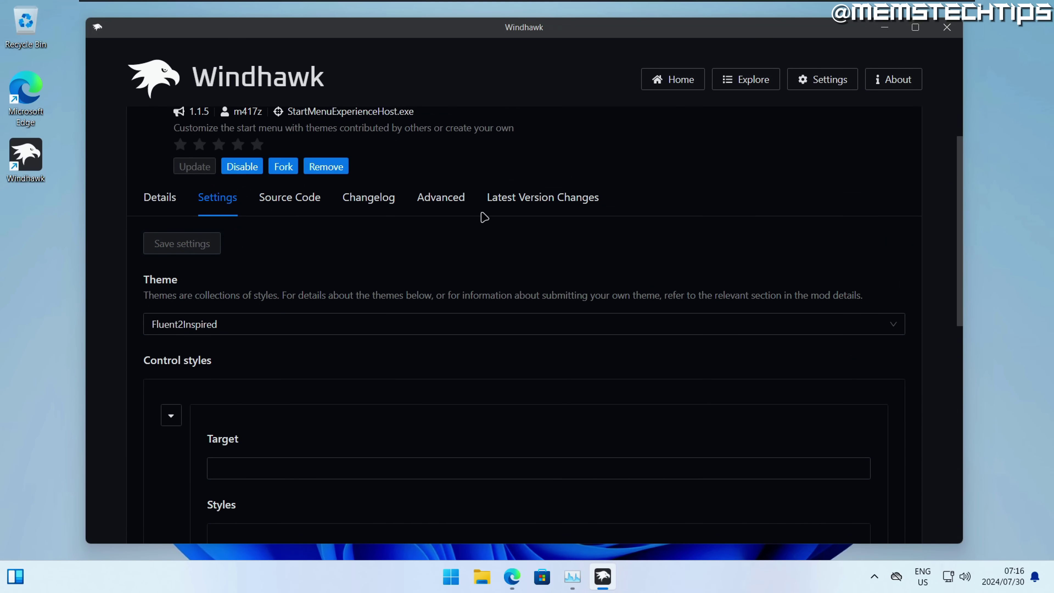
key(super)
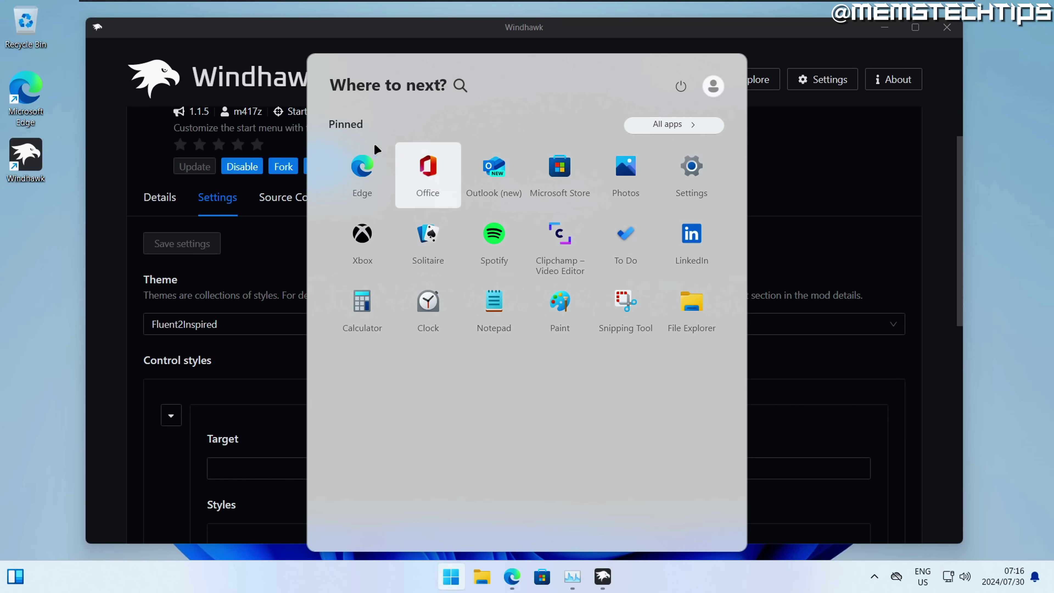
Look through the all-apps list in the Fluent2Inspired Start menu and go back to the pinned apps
click(659, 125)
scroll(617, 312, down, 10)
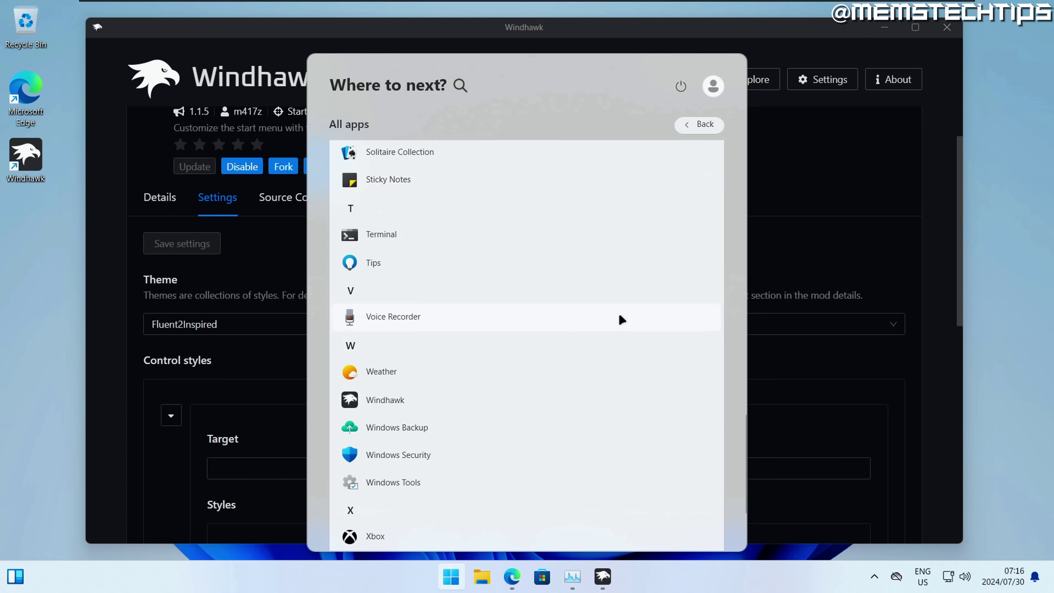
scroll(606, 325, up, 1)
scroll(606, 323, up, 15)
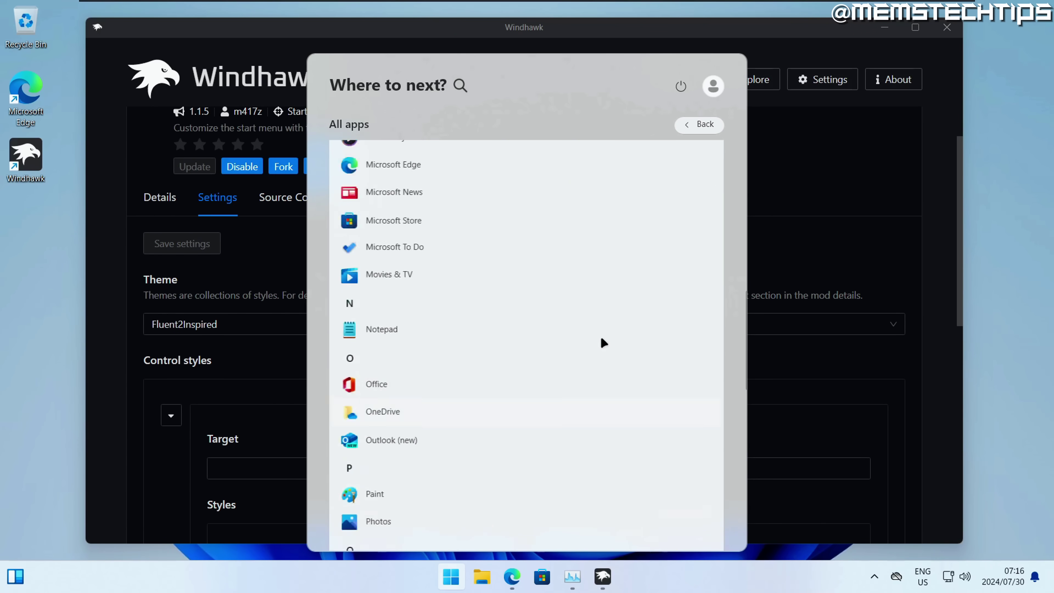
click(690, 129)
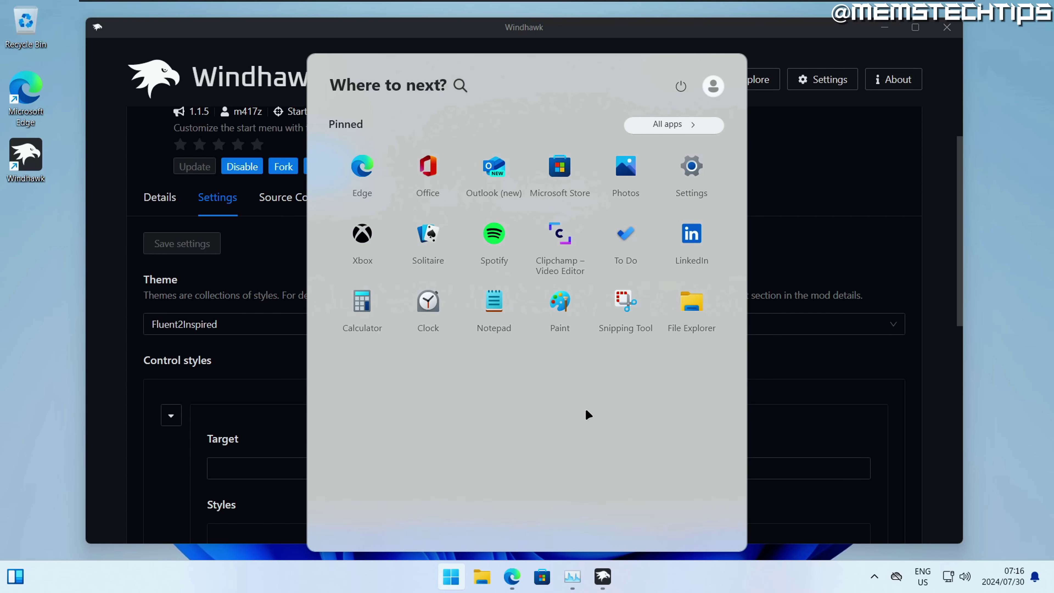
Apply the Windows10 theme, save the settings and view its Start menu with the Windhawk window minimized
click(189, 324)
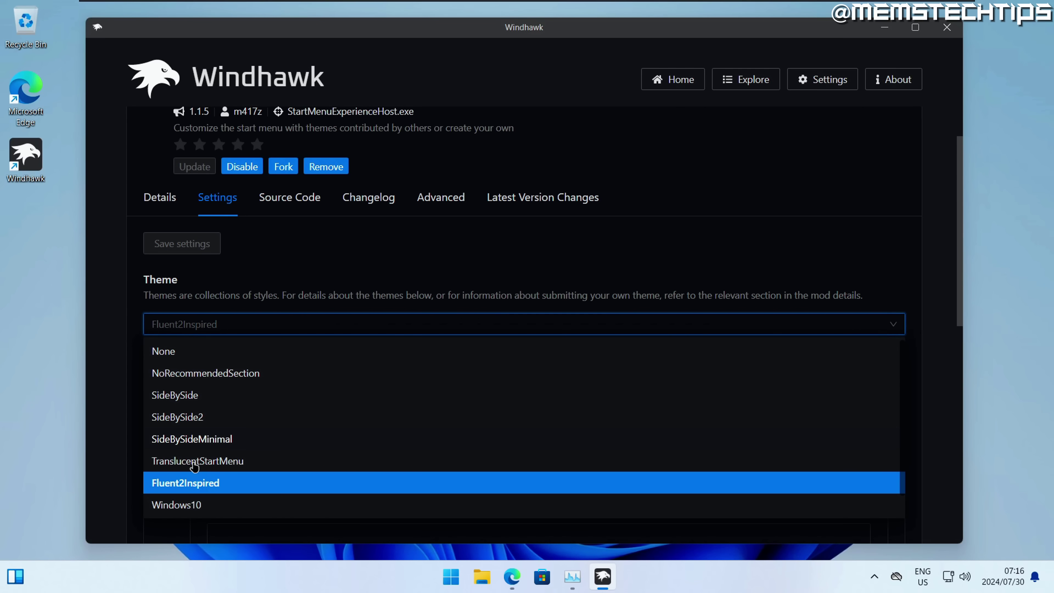
scroll(206, 482, down, 1)
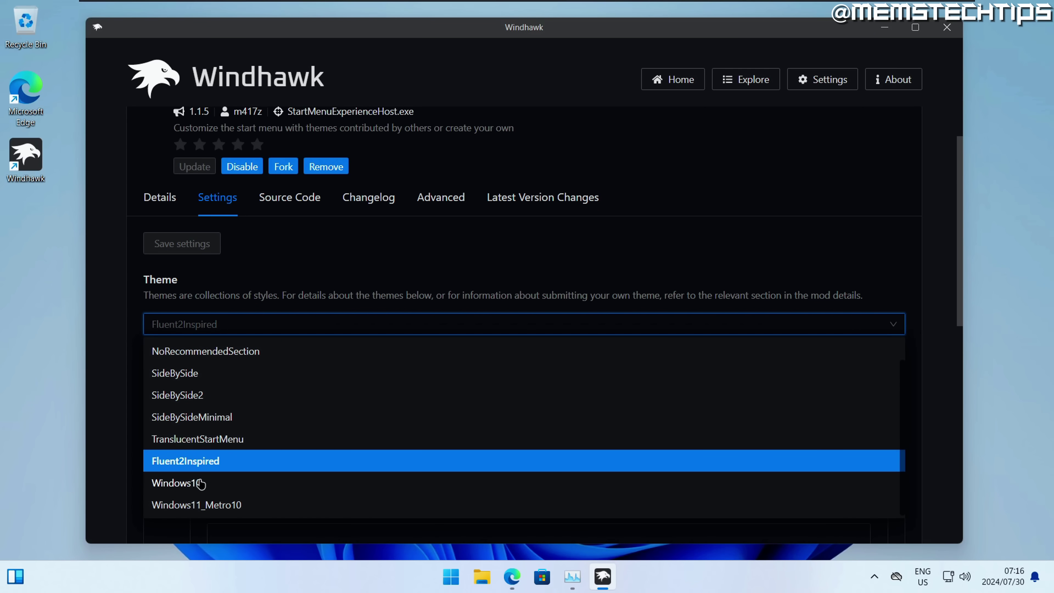
click(202, 483)
click(197, 251)
click(451, 577)
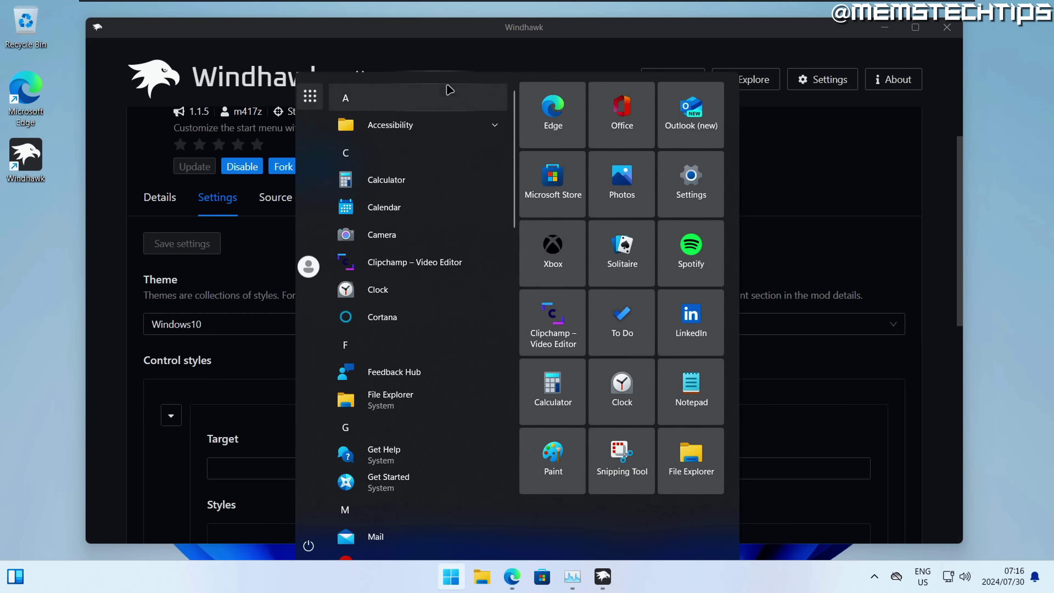
click(884, 27)
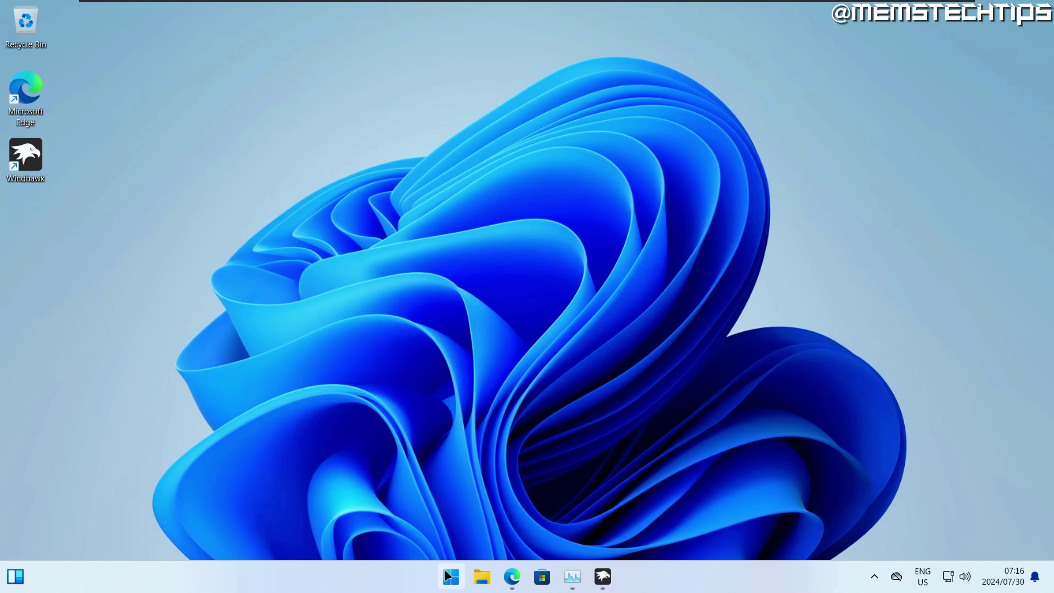
click(450, 577)
Unpin Edge from the Start menu, and check the options for the pinned Paint tile without applying any
right_click(547, 117)
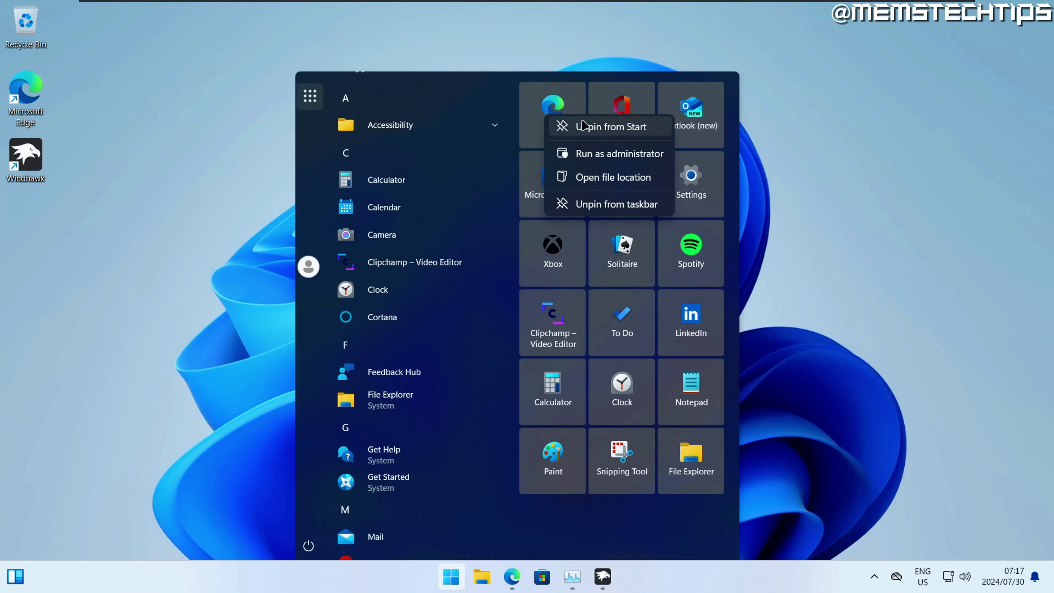
click(581, 132)
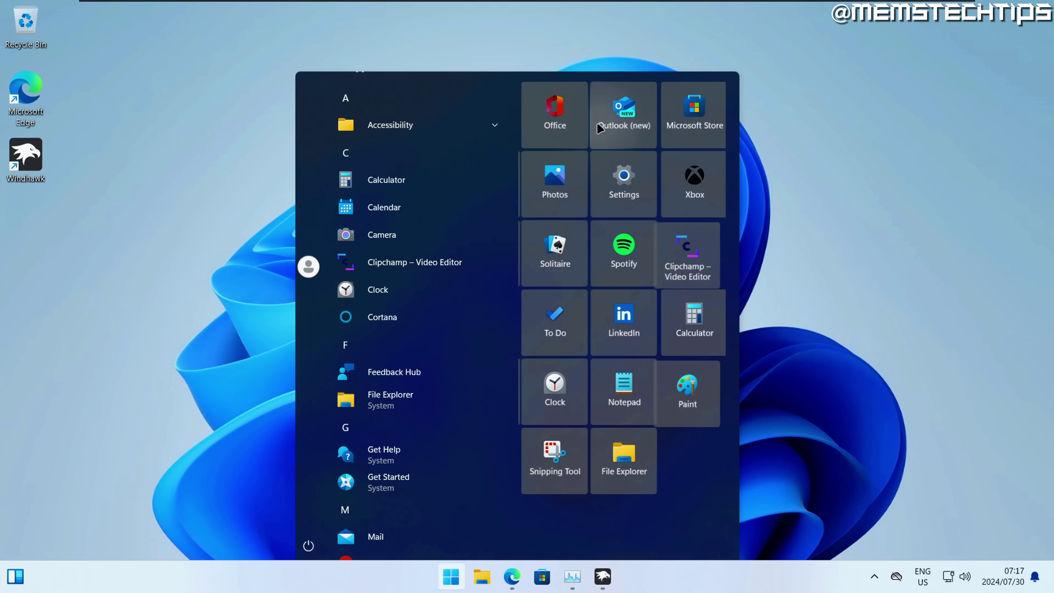
right_click(691, 403)
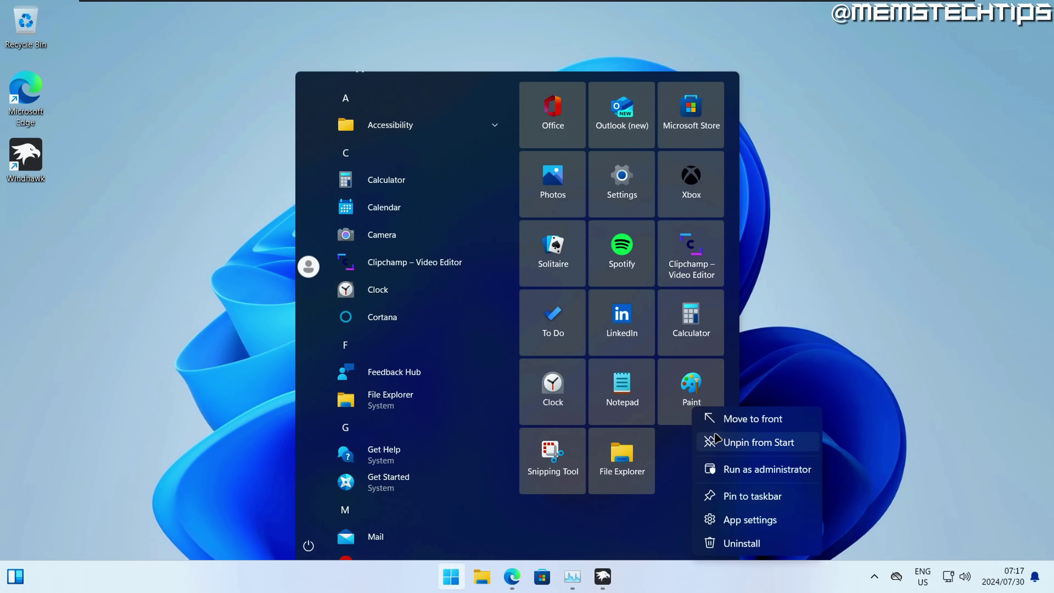
click(600, 523)
Return to Windhawk, save Windows11_Metro10 as the theme and look through the Start menu's all-apps list and pinned tiles
click(602, 576)
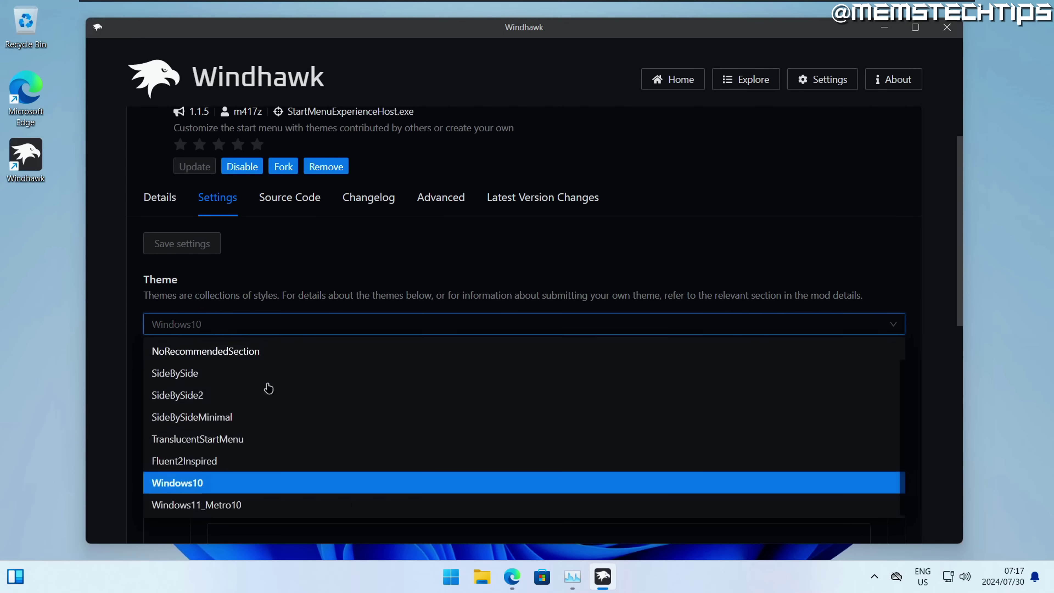
click(235, 506)
click(190, 247)
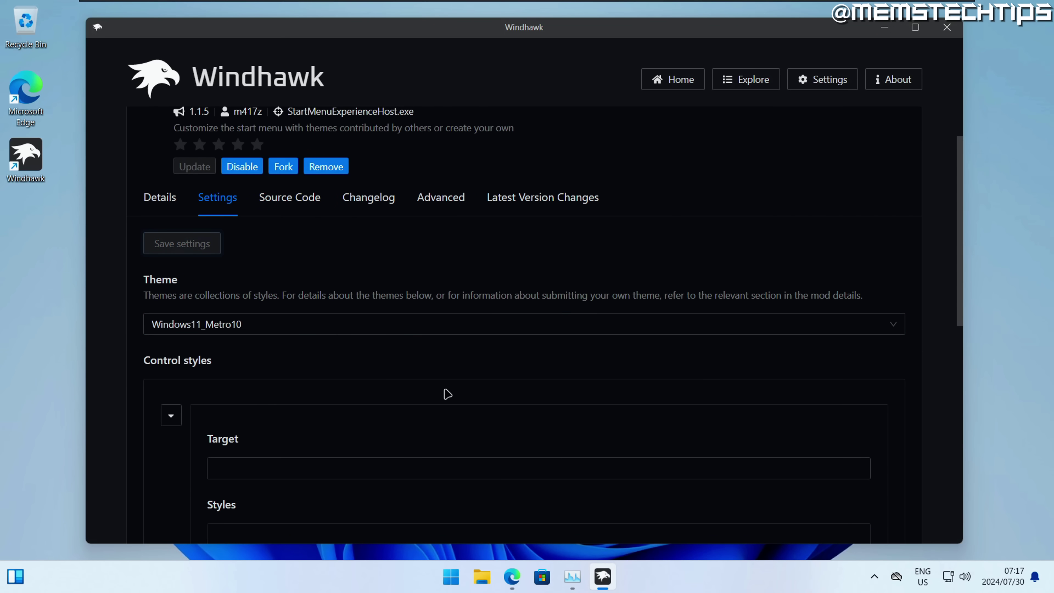
key(super)
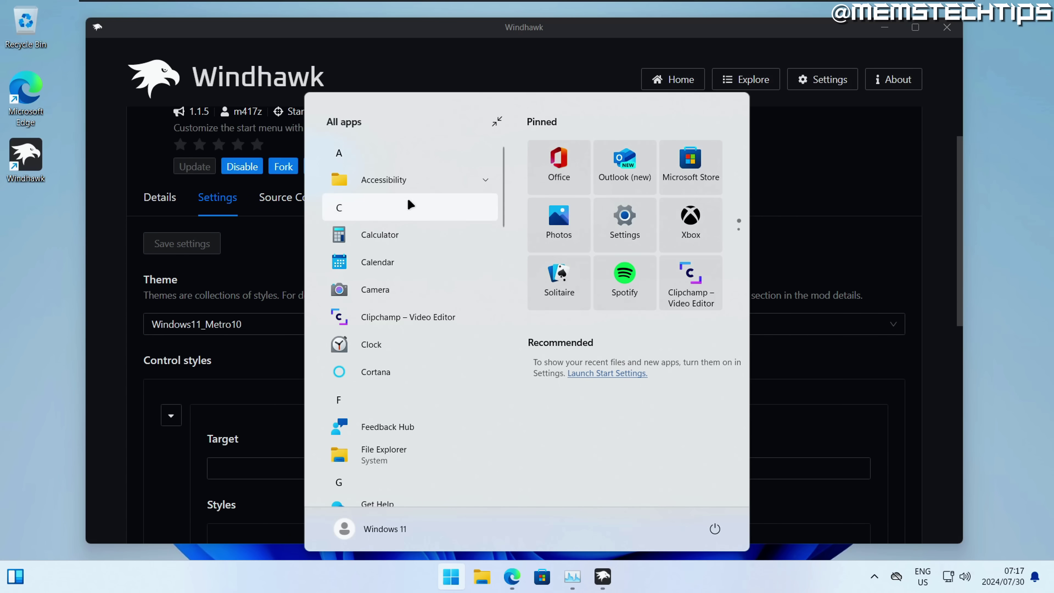
scroll(431, 274, down, 20)
scroll(401, 274, up, 5)
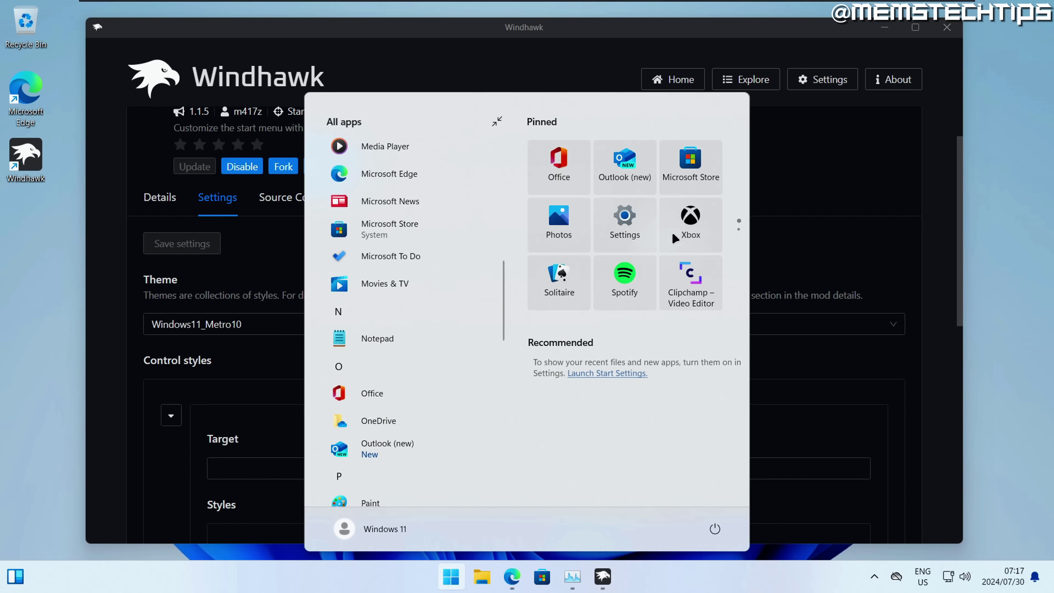
scroll(675, 236, down, 1)
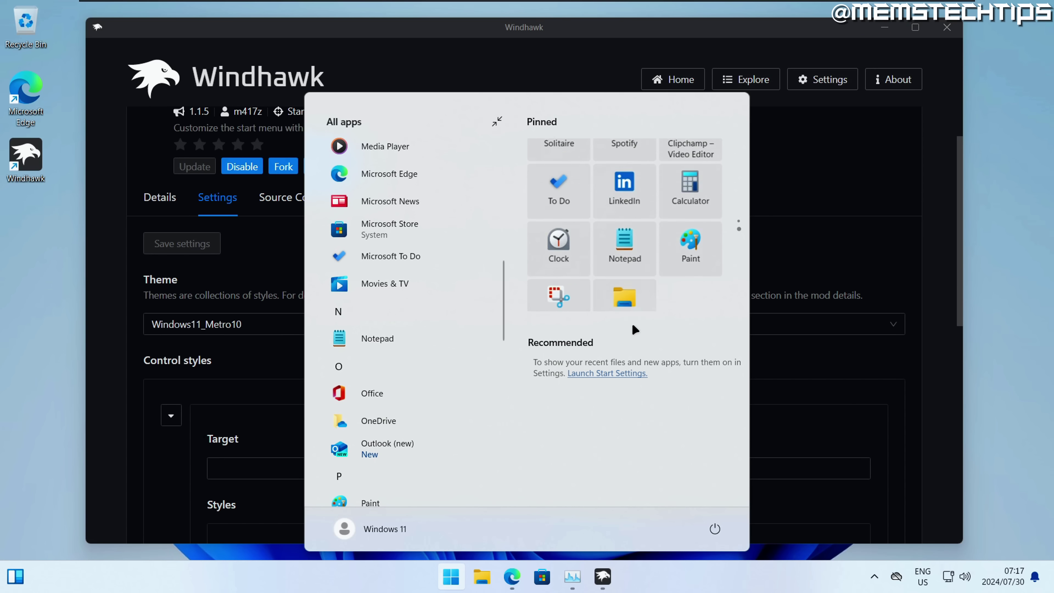
Change the theme back to SideBySideMinimal, save the settings and check the Start menu
click(228, 331)
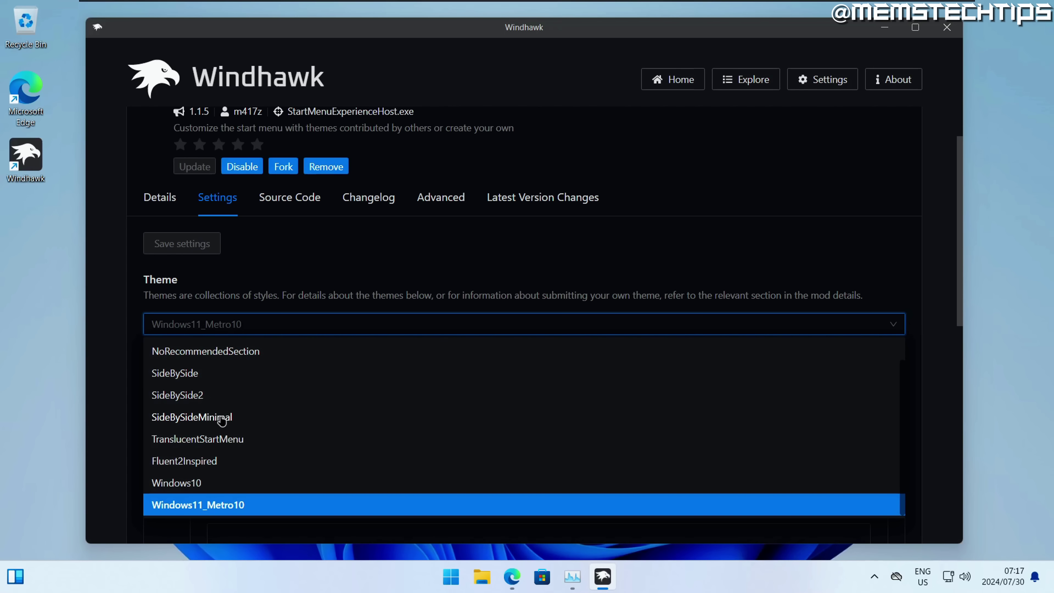
click(235, 422)
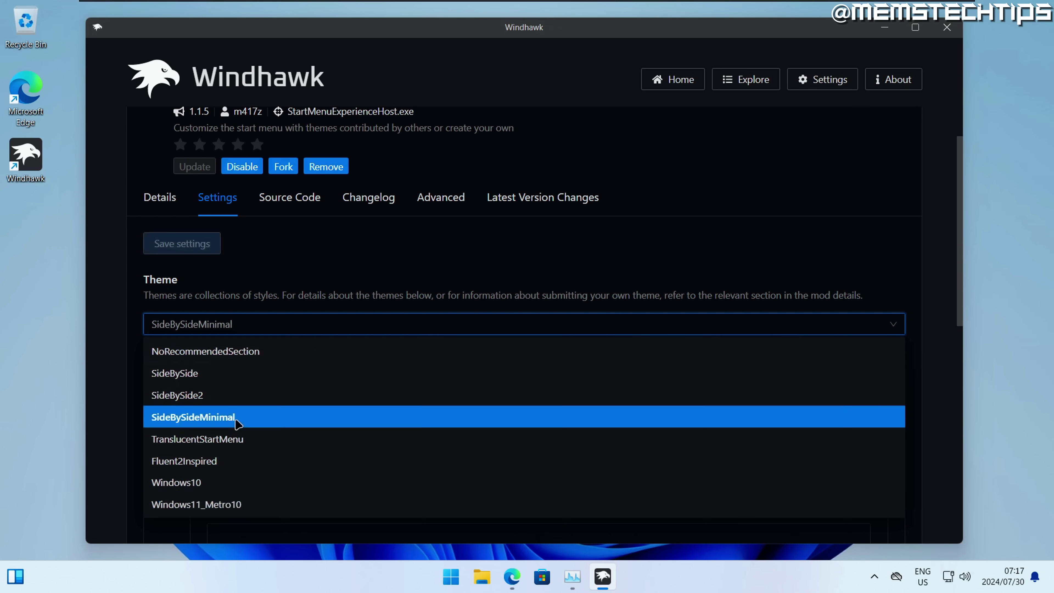
click(451, 576)
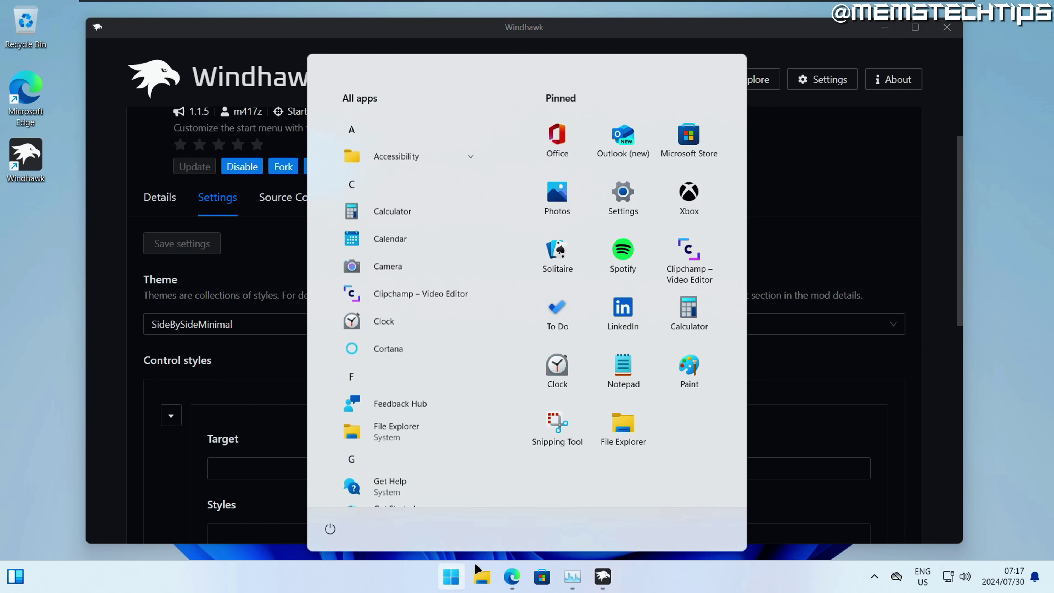
Select the TranslucentStartMenu theme again, save it and view the Start menu over the Windhawk window
click(211, 324)
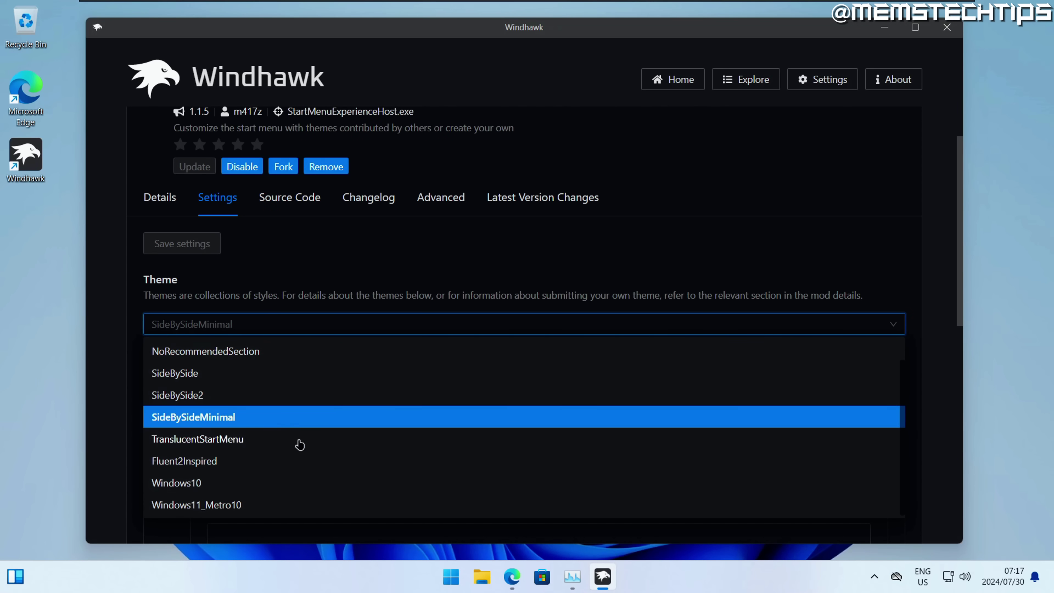
click(211, 439)
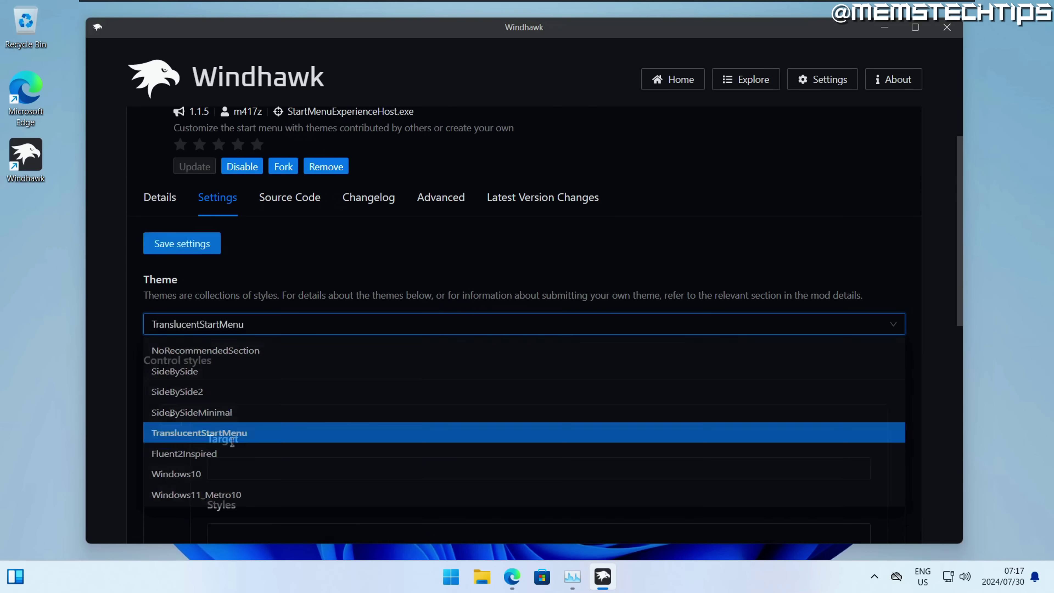
click(195, 244)
click(451, 576)
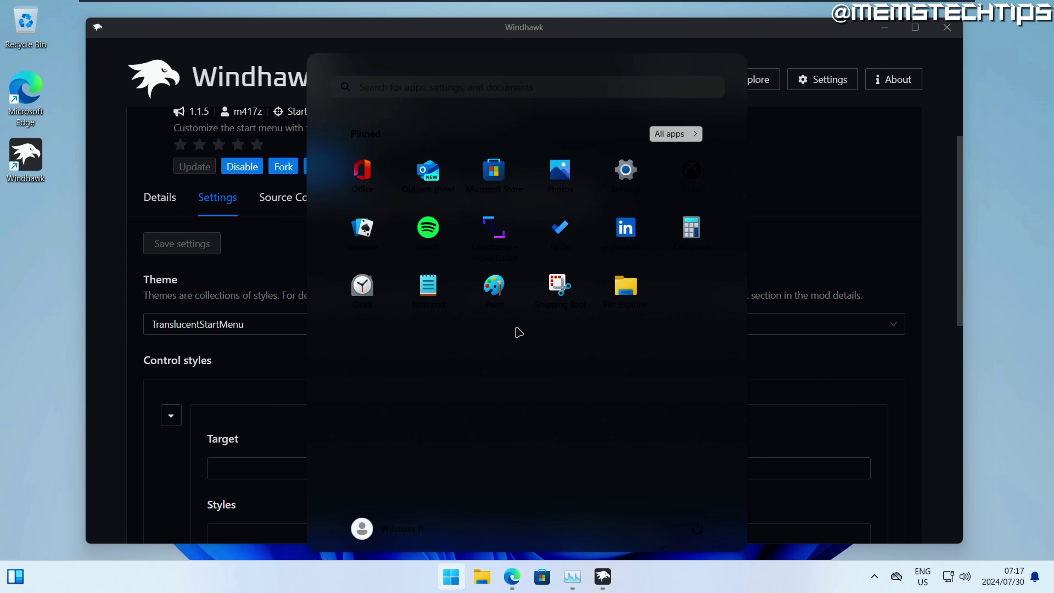
Restore the SideBySideMinimal theme, save the settings, then open the Start menu to check it and close it
click(222, 324)
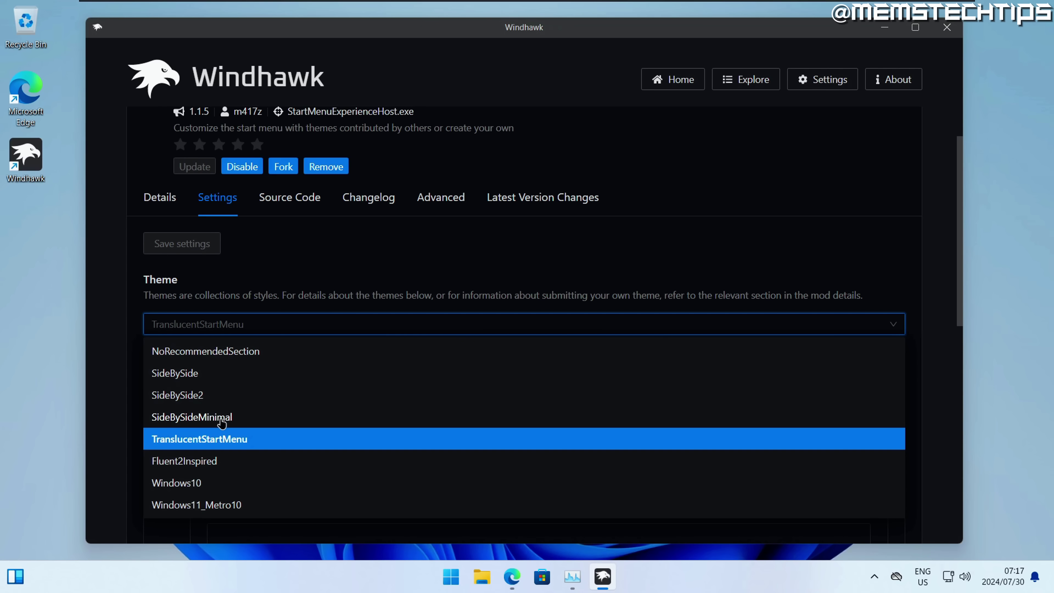
click(213, 422)
click(182, 243)
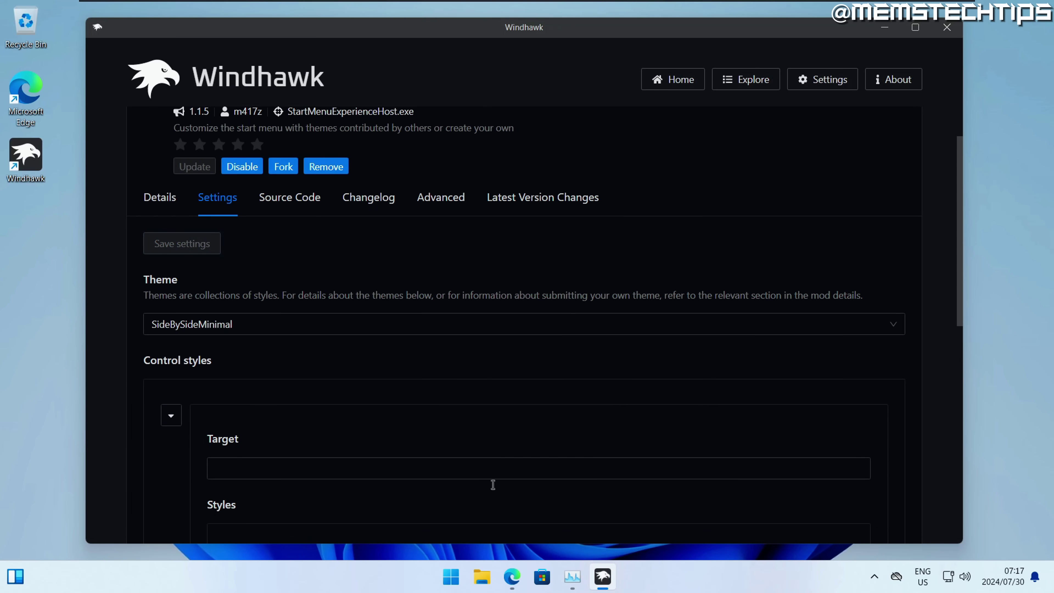
click(451, 576)
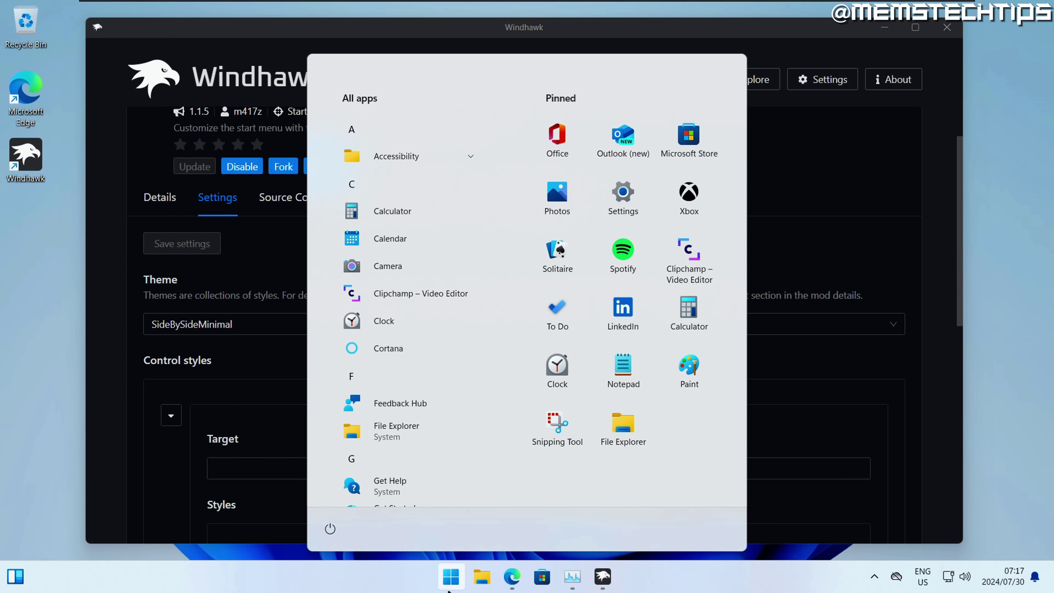
click(449, 587)
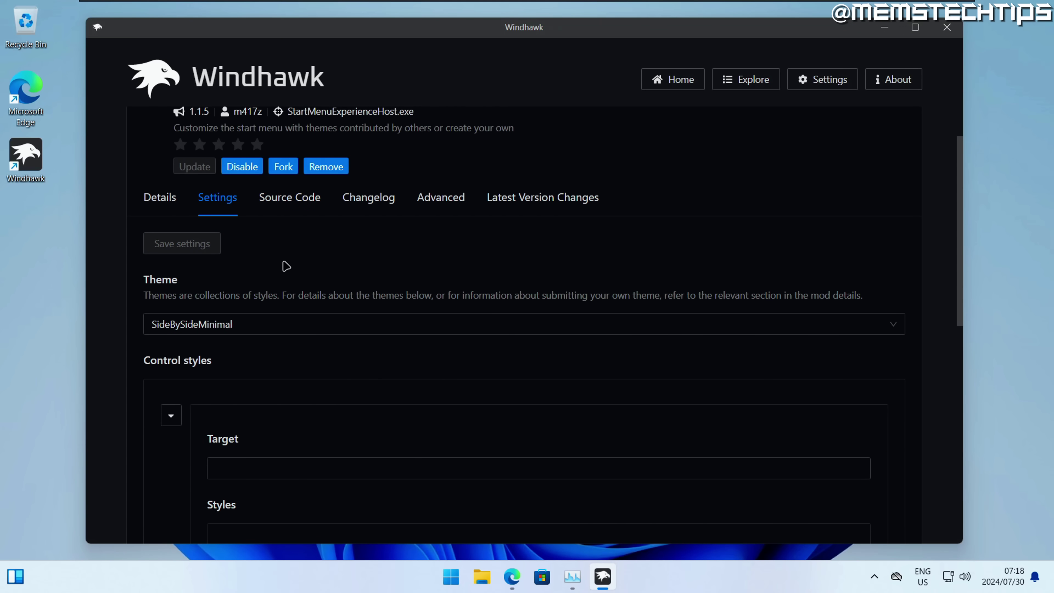
Look over the Windows 11 Start Menu Styler details and theme previews, then view the Start menu with the current theme
click(165, 202)
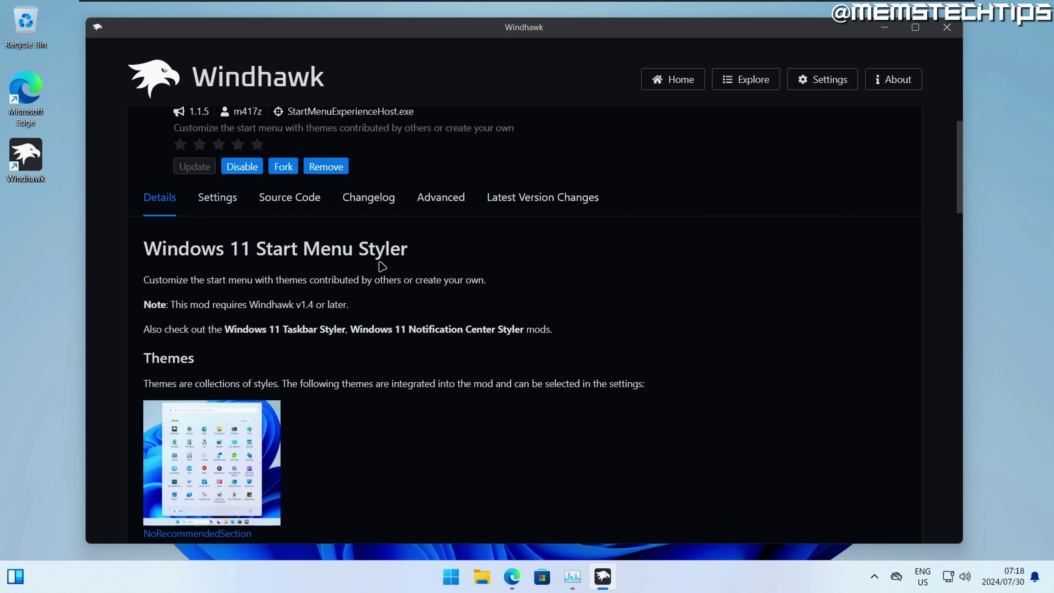
scroll(477, 332, down, 2)
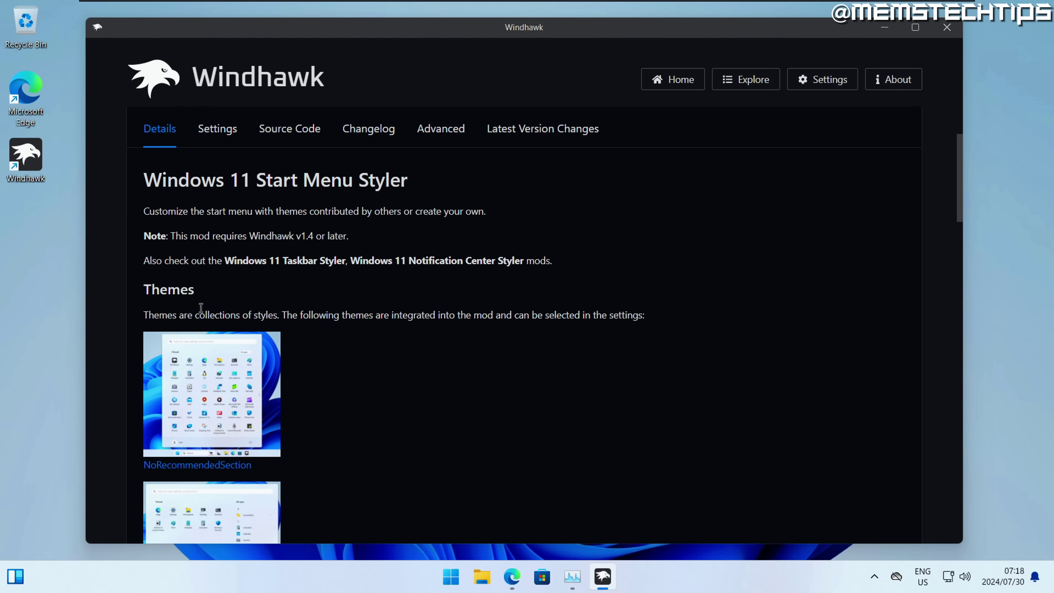
scroll(259, 315, up, 4)
drag(468, 438, 474, 549)
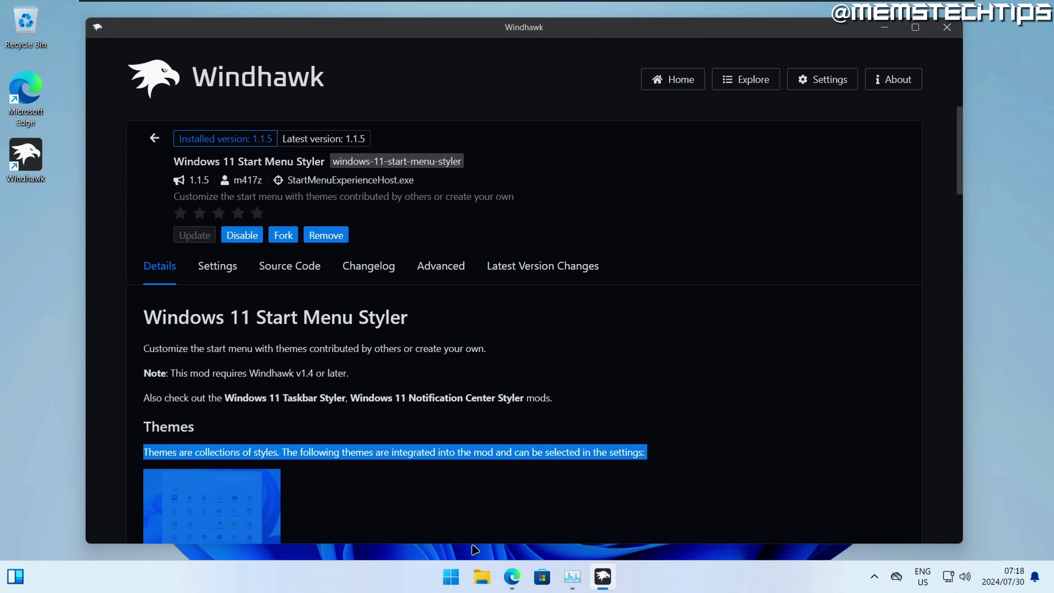
click(539, 438)
click(451, 576)
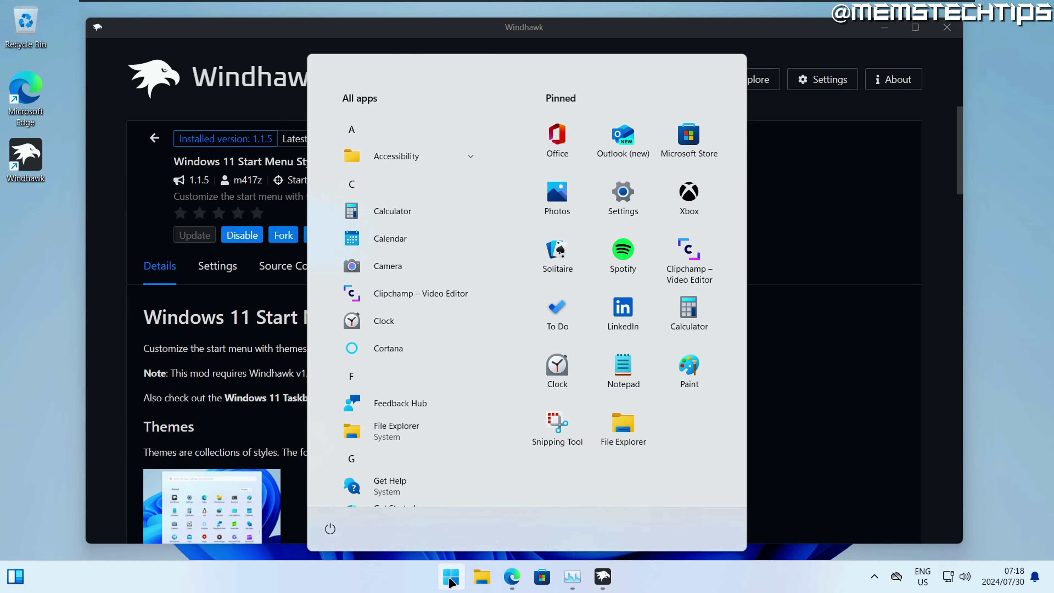
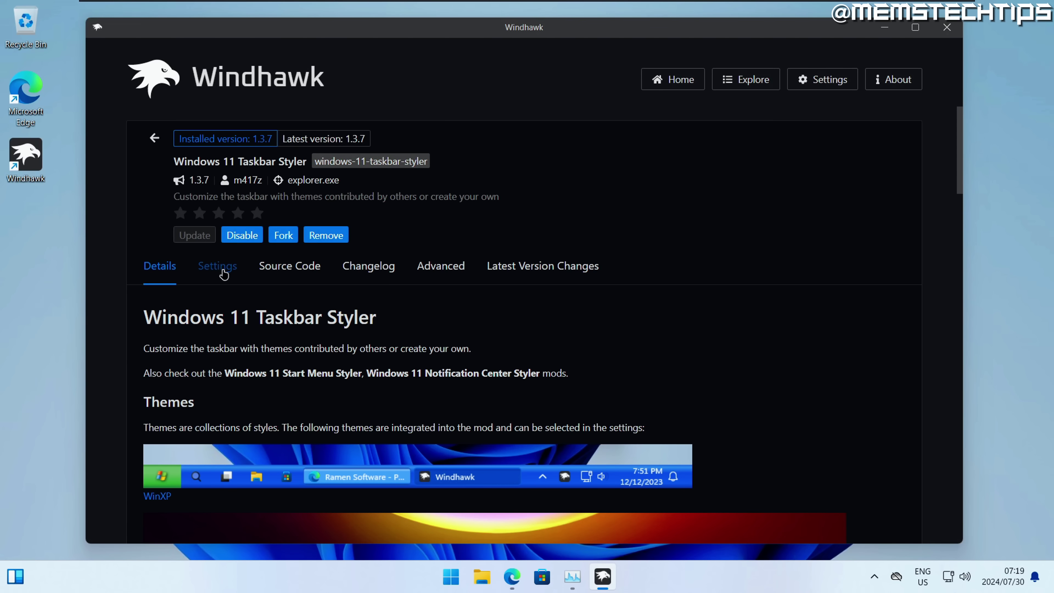
Set the Windows 11 Taskbar Styler theme to TranslucentTaskbar and save the settings
click(191, 391)
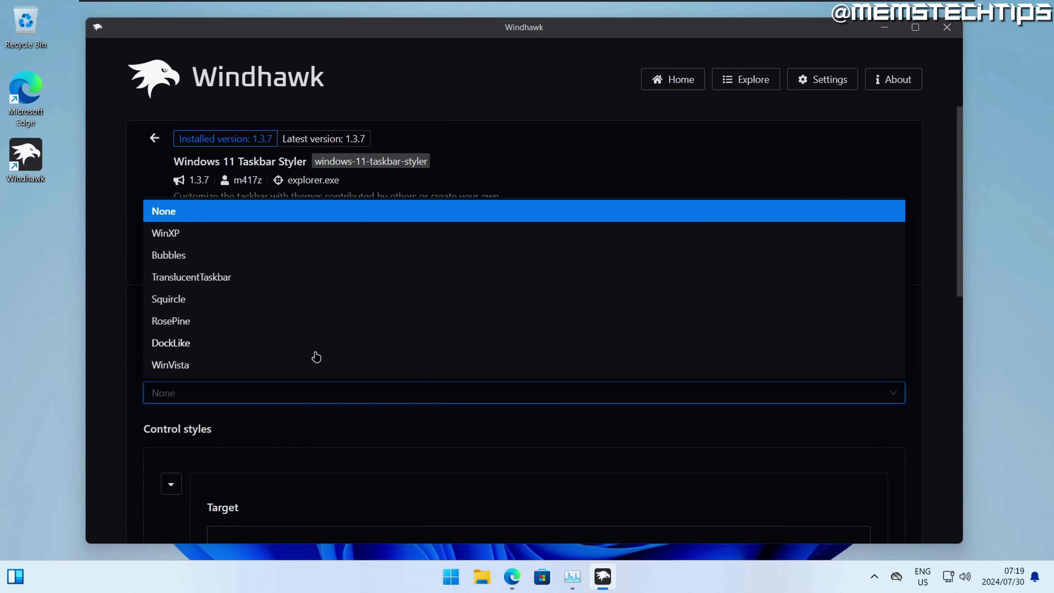
click(215, 282)
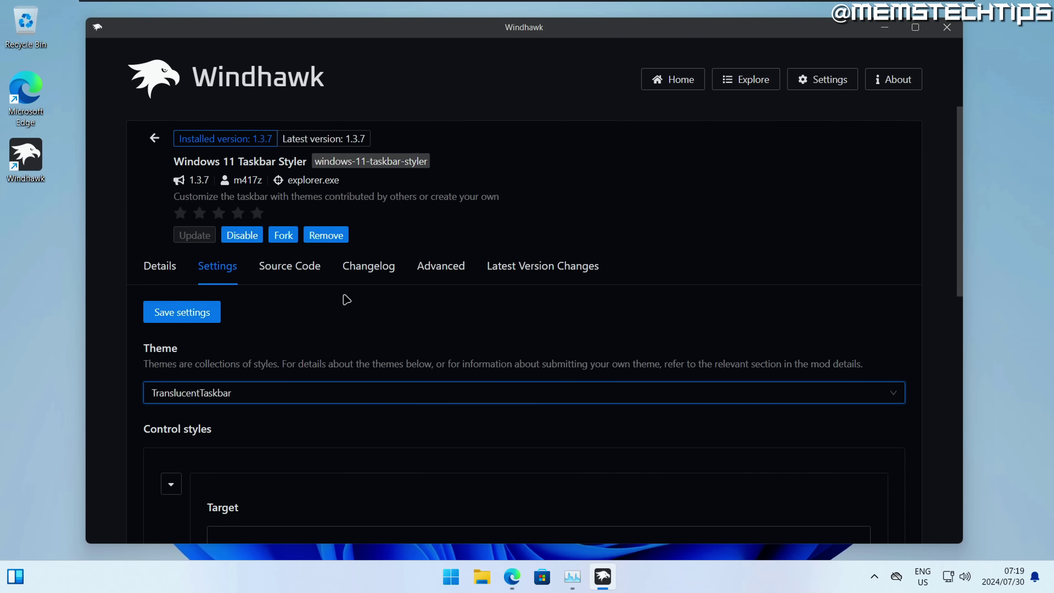
click(203, 309)
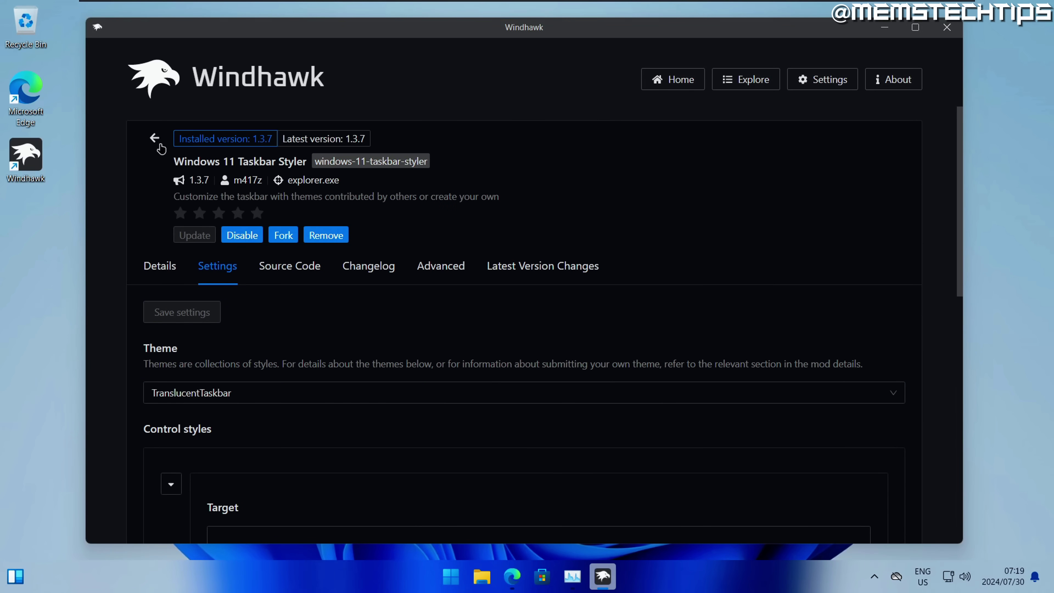
Change the Windows 11 Start Menu Styler theme to TranslucentStartMenu, save it and check the Start menu over the desktop
click(157, 140)
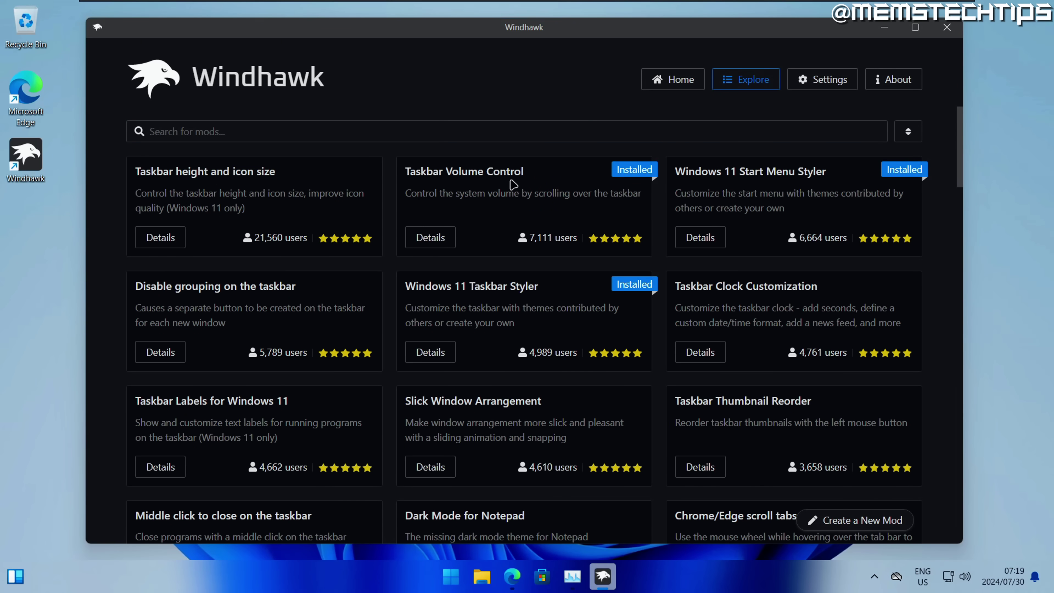
click(700, 237)
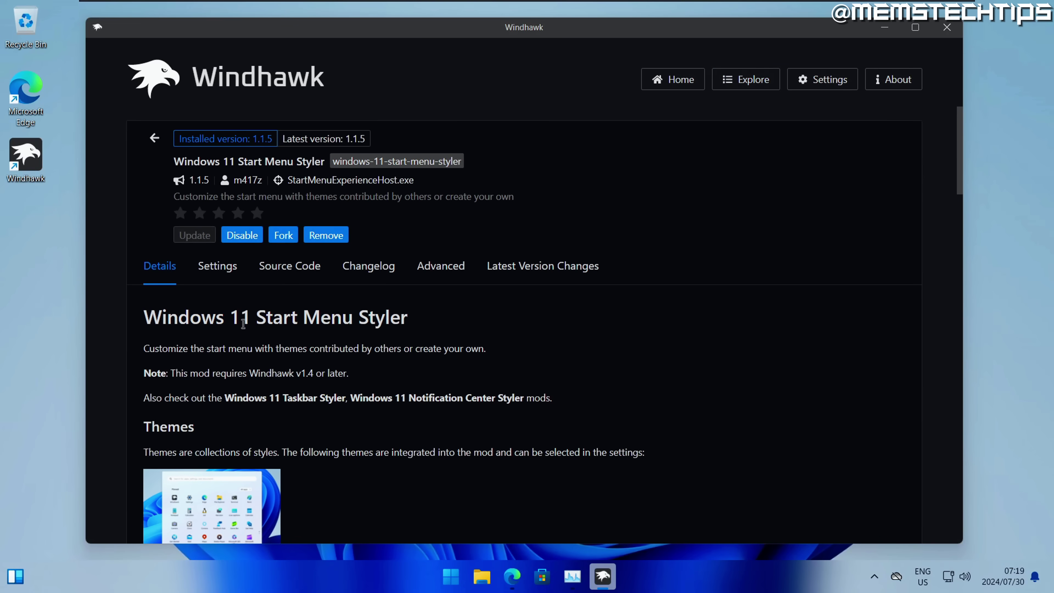
click(209, 268)
click(208, 392)
click(207, 320)
click(182, 316)
click(884, 28)
click(451, 576)
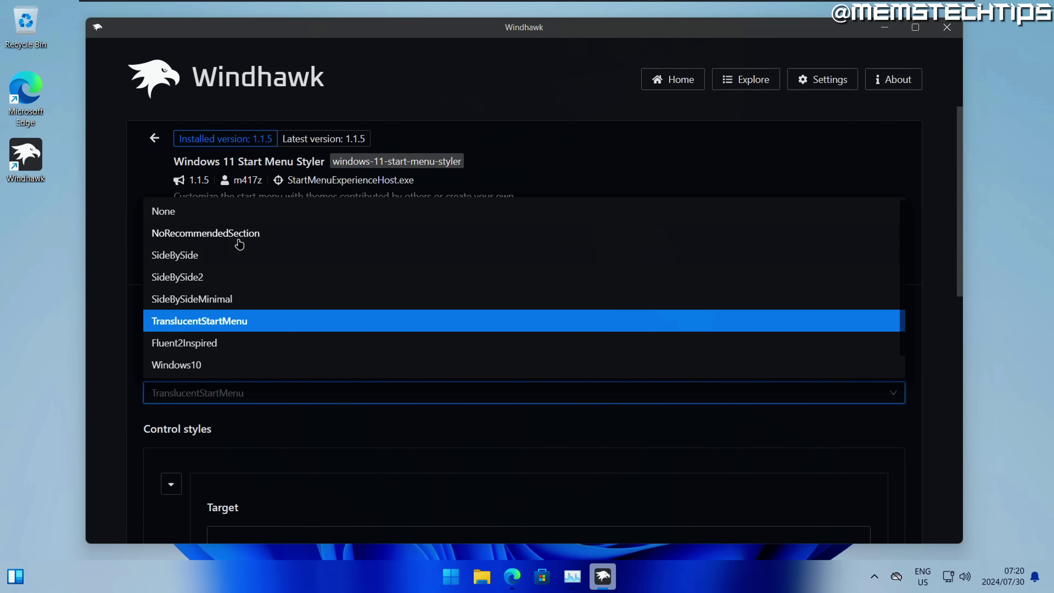
Switch the Start Menu Styler theme back to SideBySideMinimal and save the settings
click(222, 299)
click(188, 313)
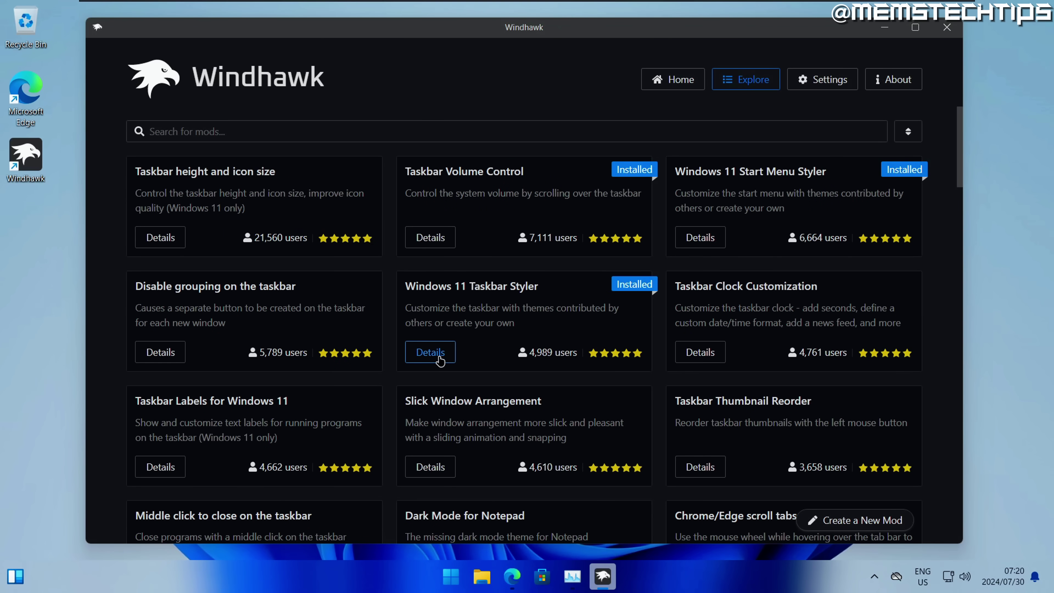
Open the Windows 11 Taskbar Styler details and look through its theme previews, from WinXP to WinVista
click(430, 352)
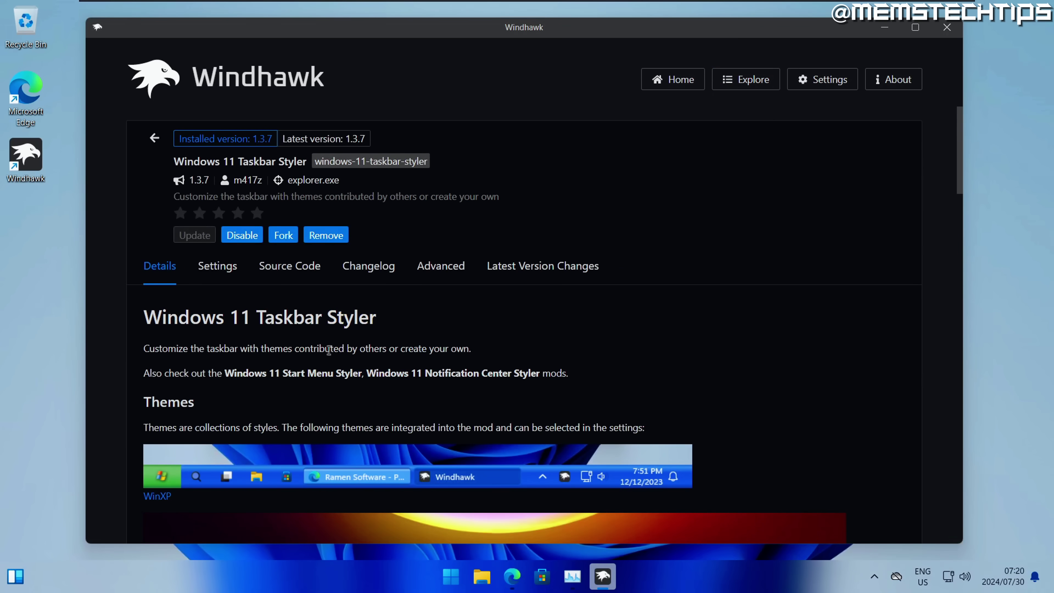
scroll(328, 350, down, 10)
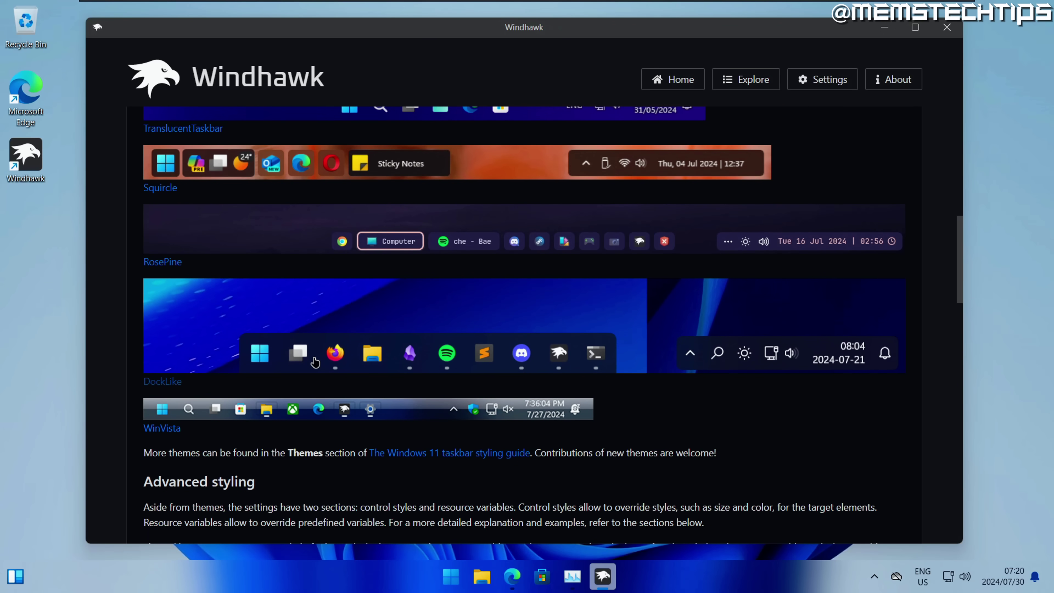
scroll(315, 359, up, 8)
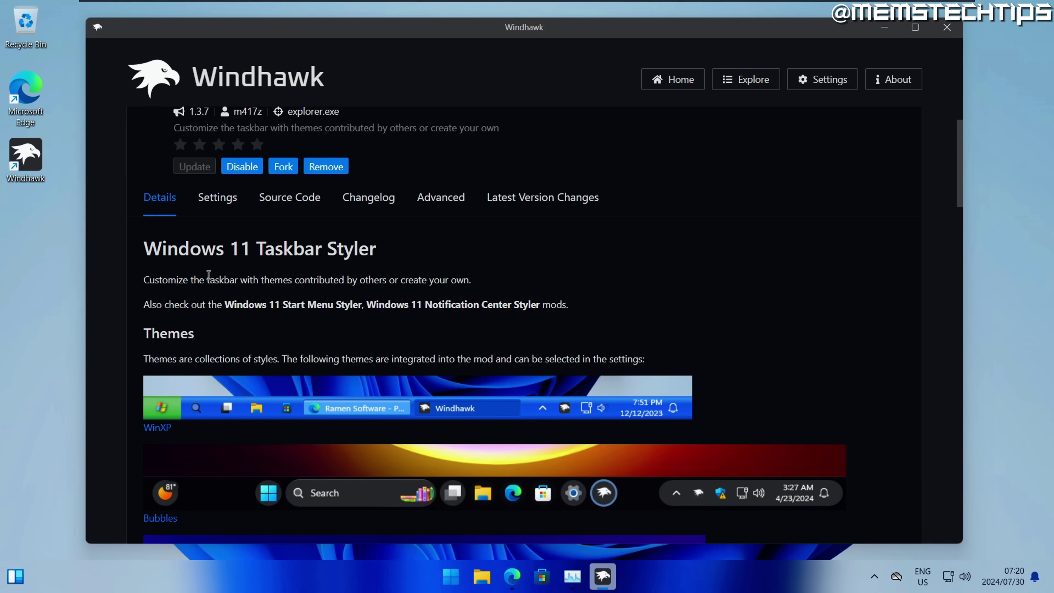
Set the Taskbar Styler theme to WinXP, save it, view the taskbar with the bare desktop and return to Windhawk
click(210, 198)
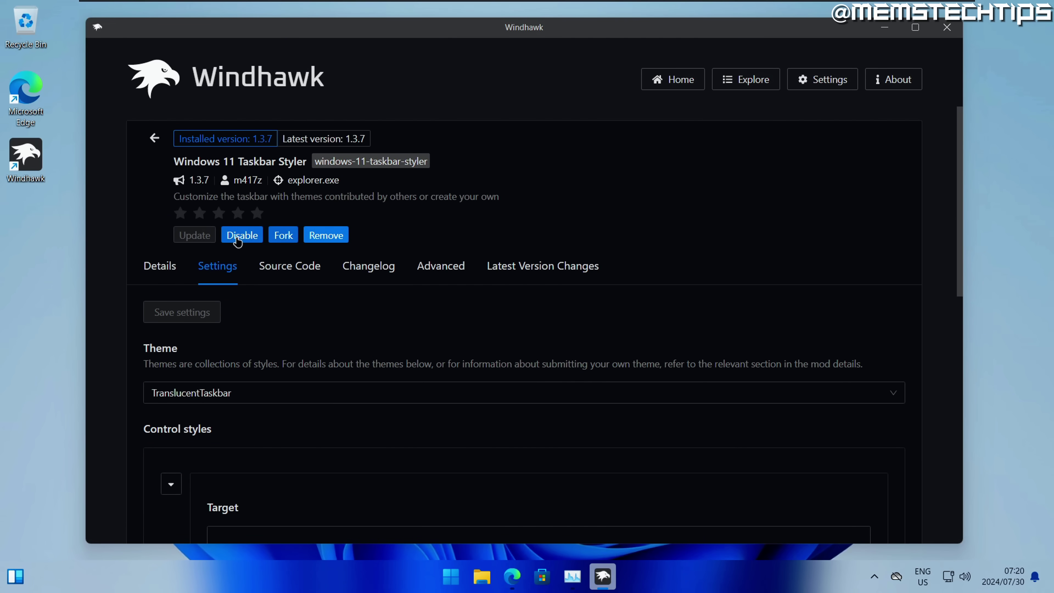
click(239, 392)
click(218, 233)
click(191, 315)
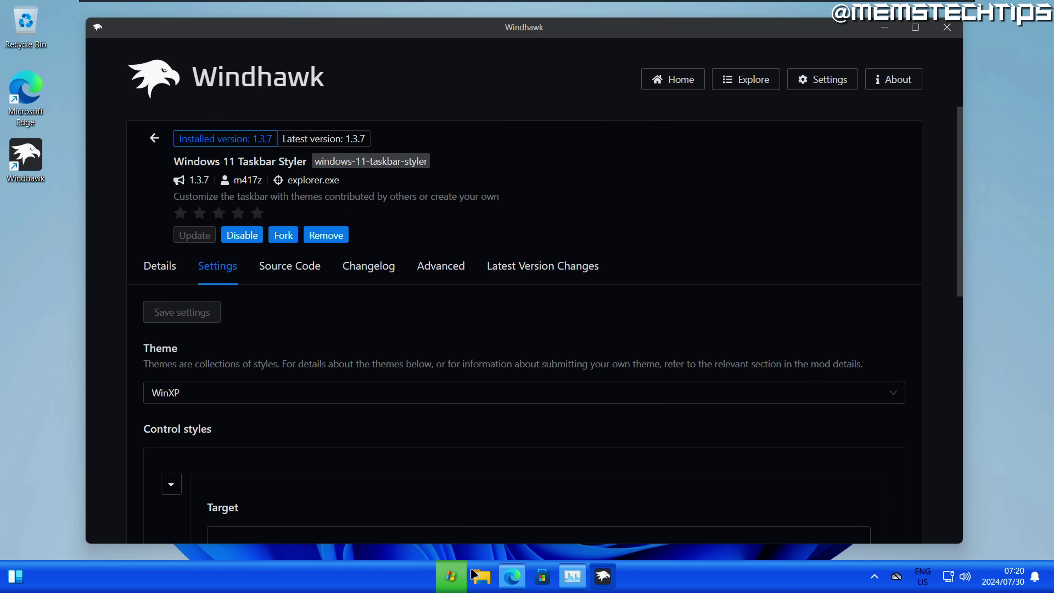
key(super+d)
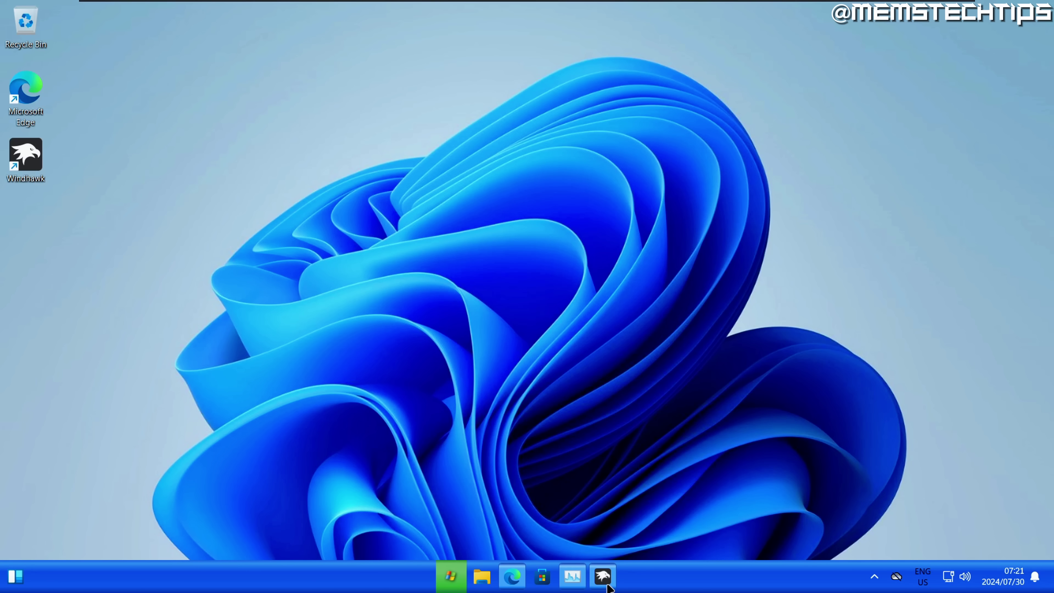
click(604, 575)
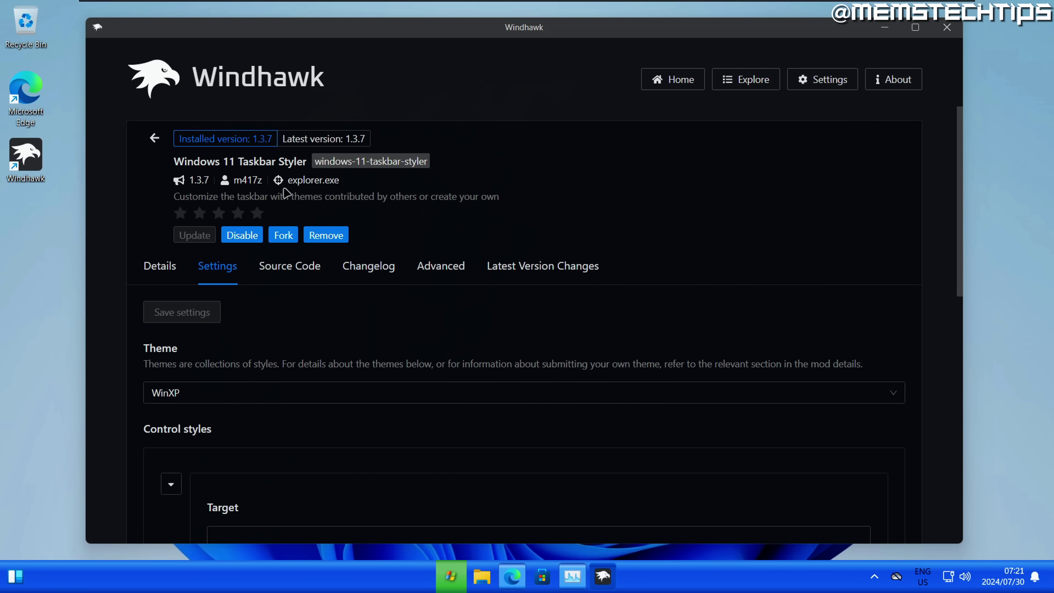
Remove the Windows 11 Taskbar Styler mod and confirm the removal
click(327, 235)
click(392, 300)
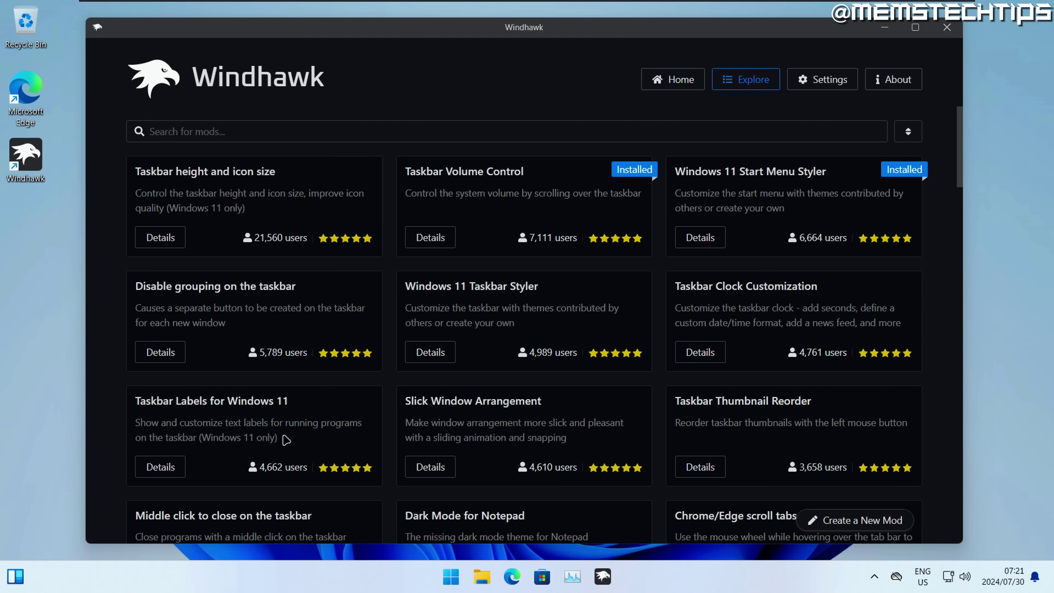
Browse the list of available mods down to the Classic Explorer navigation bar entry
scroll(257, 394, down, 2)
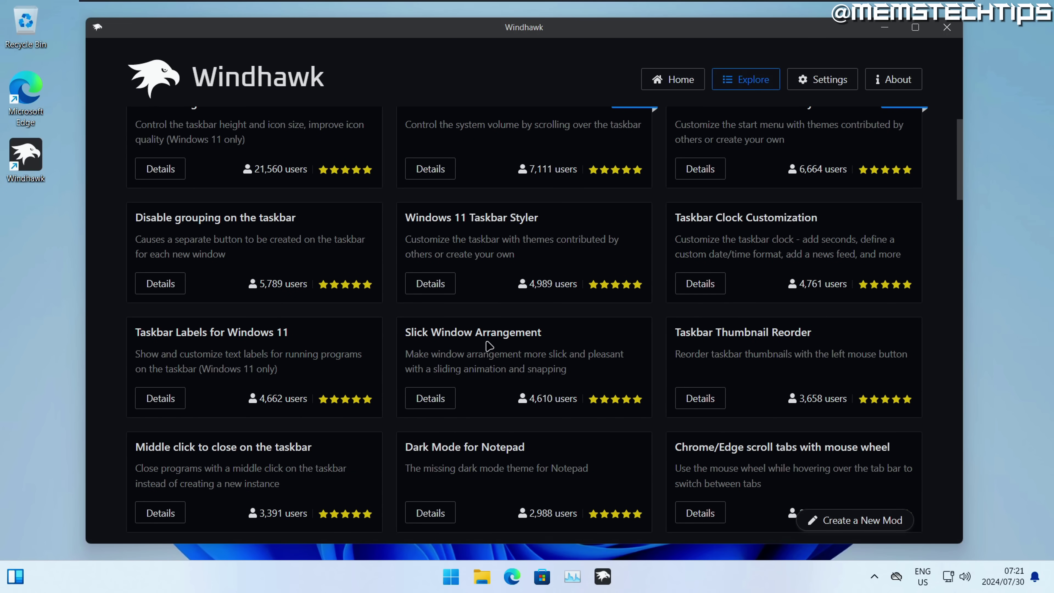
scroll(487, 345, down, 6)
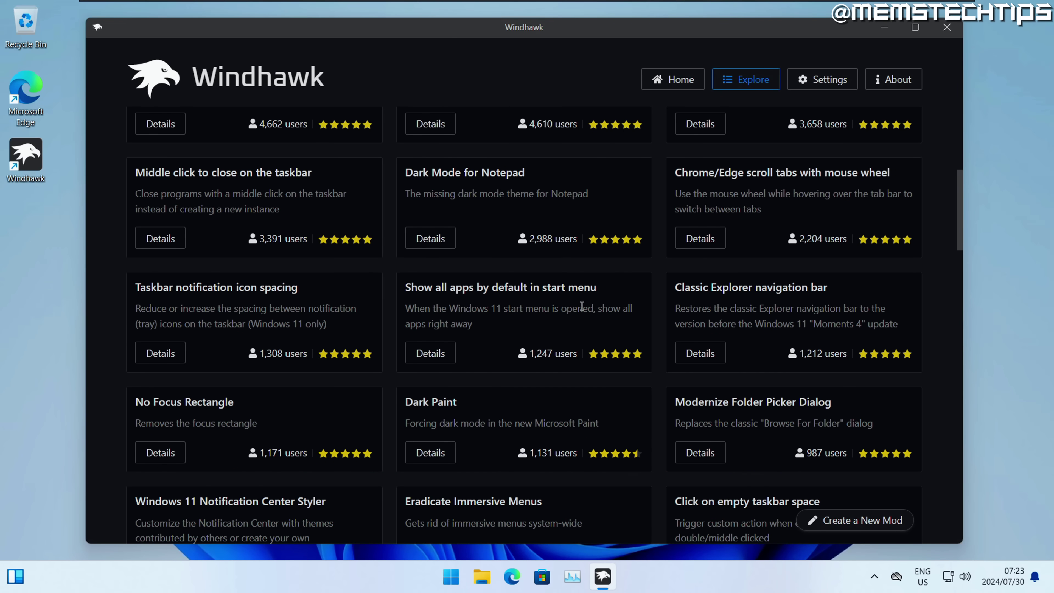
scroll(585, 306, down, 2)
scroll(714, 179, down, 2)
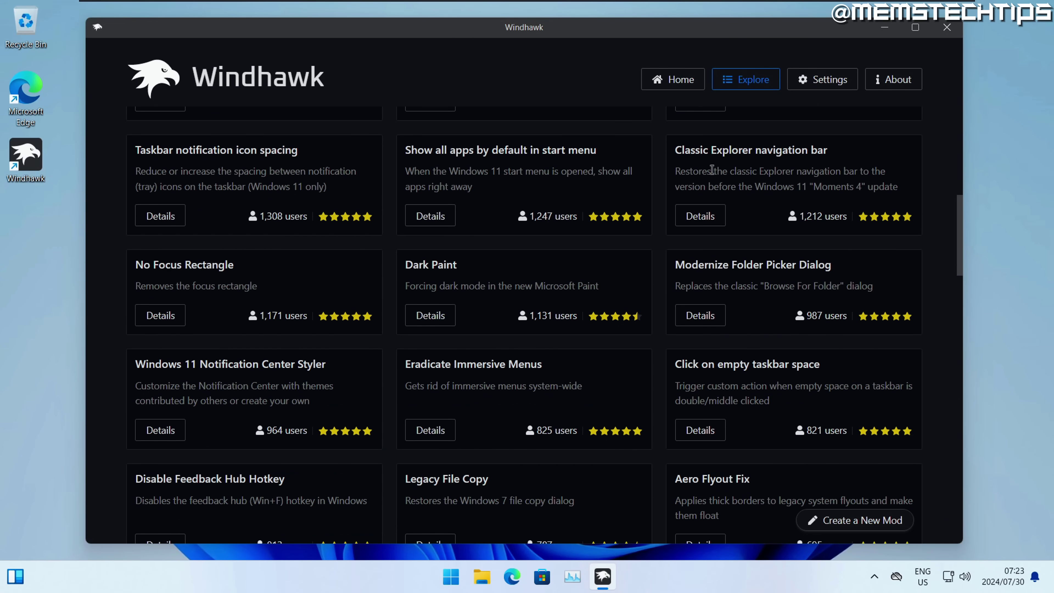
Open the Classic Explorer navigation bar mod, review its preview images and install it, accepting the risk
click(708, 215)
scroll(374, 274, down, 10)
scroll(465, 283, up, 8)
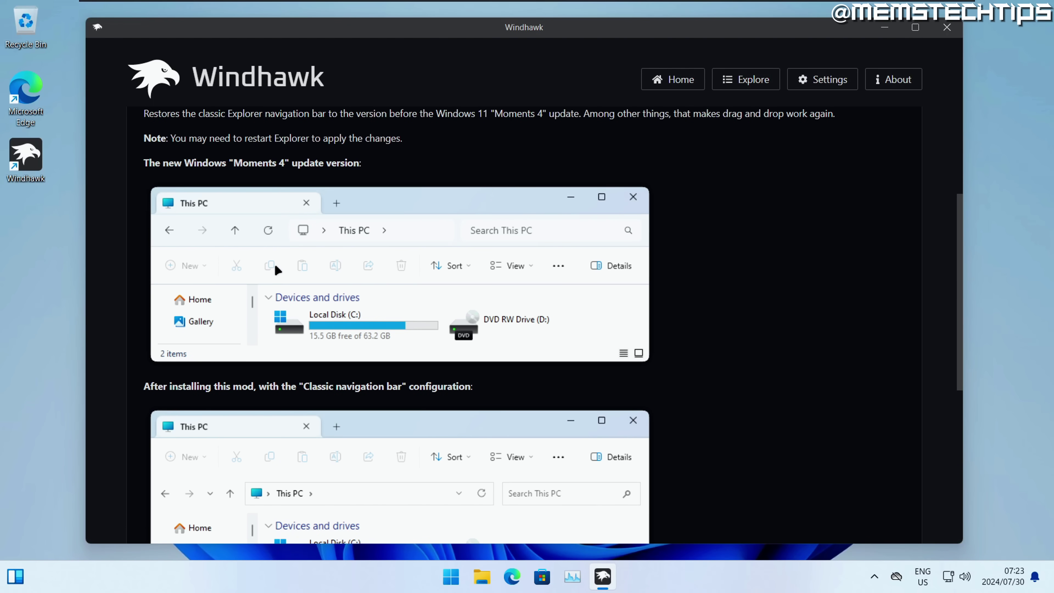
scroll(393, 260, down, 5)
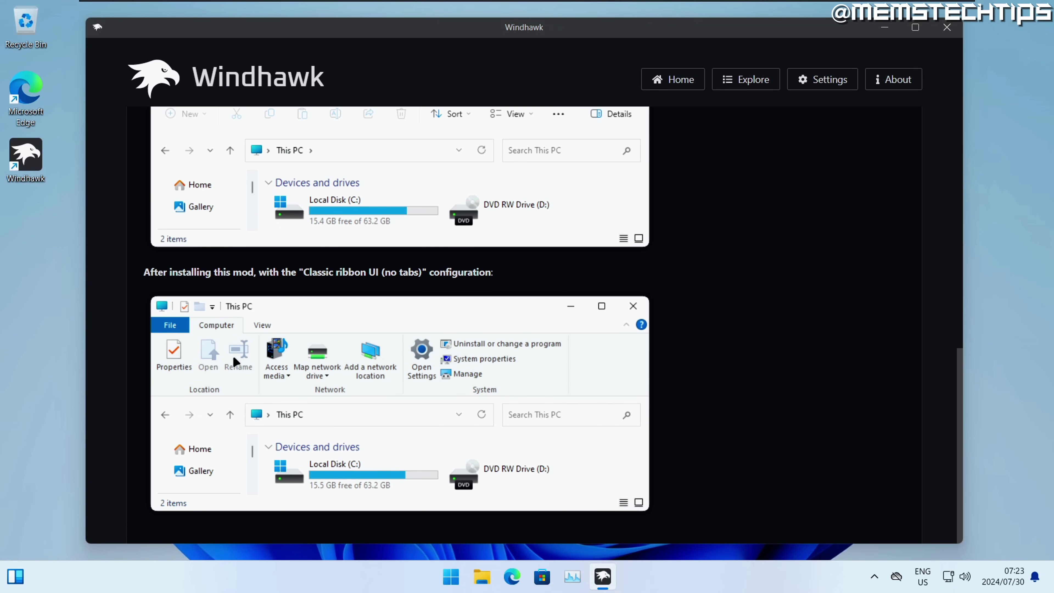
scroll(416, 358, up, 10)
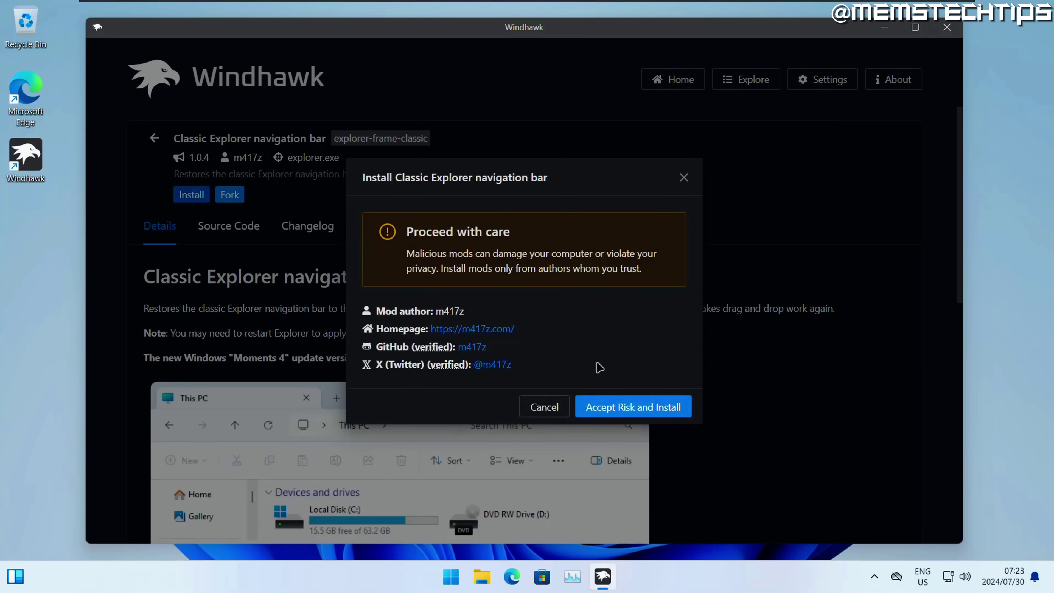
click(623, 405)
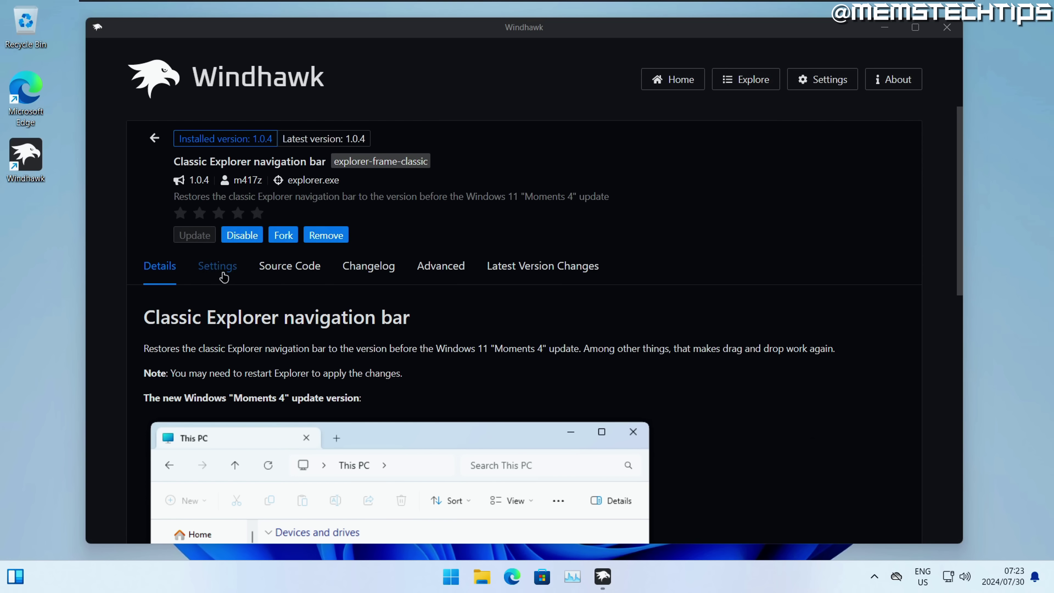
Set the Explorer style to Classic ribbon UI (no tabs), save the settings, then open File Explorer to check it and minimize it
click(223, 273)
click(254, 377)
click(239, 432)
click(183, 311)
key(super+e)
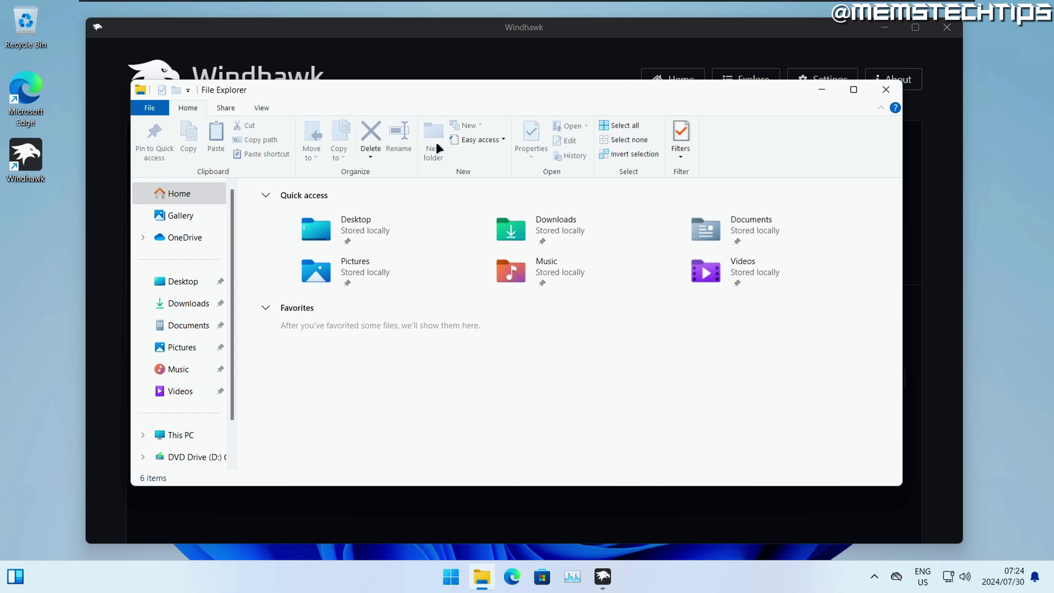
click(823, 90)
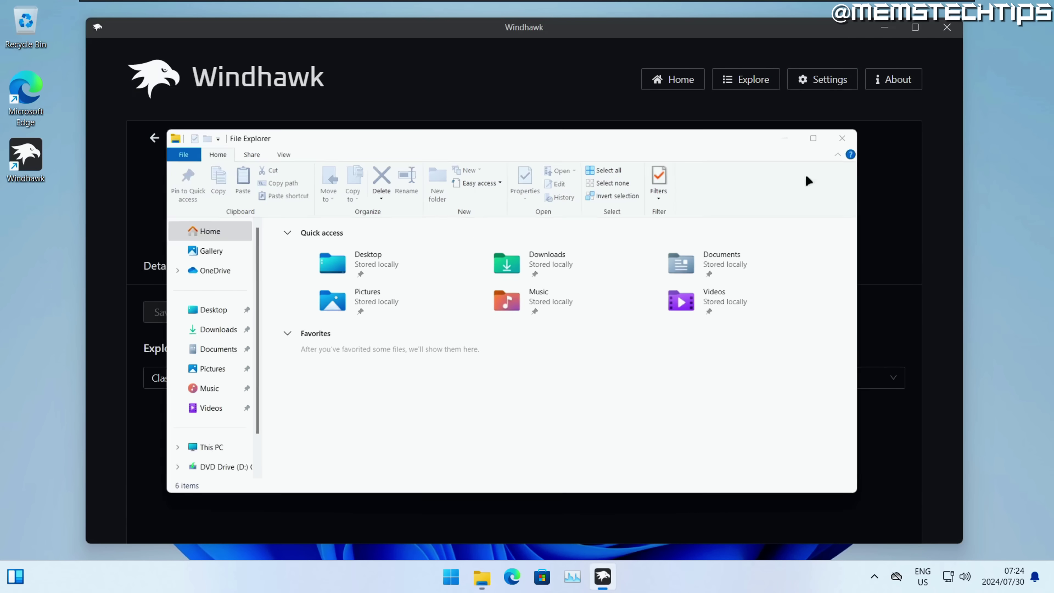
Find the Windows 11 Notification Center Styler in the mod list and examine its details and TranslucentShell theme preview
click(152, 139)
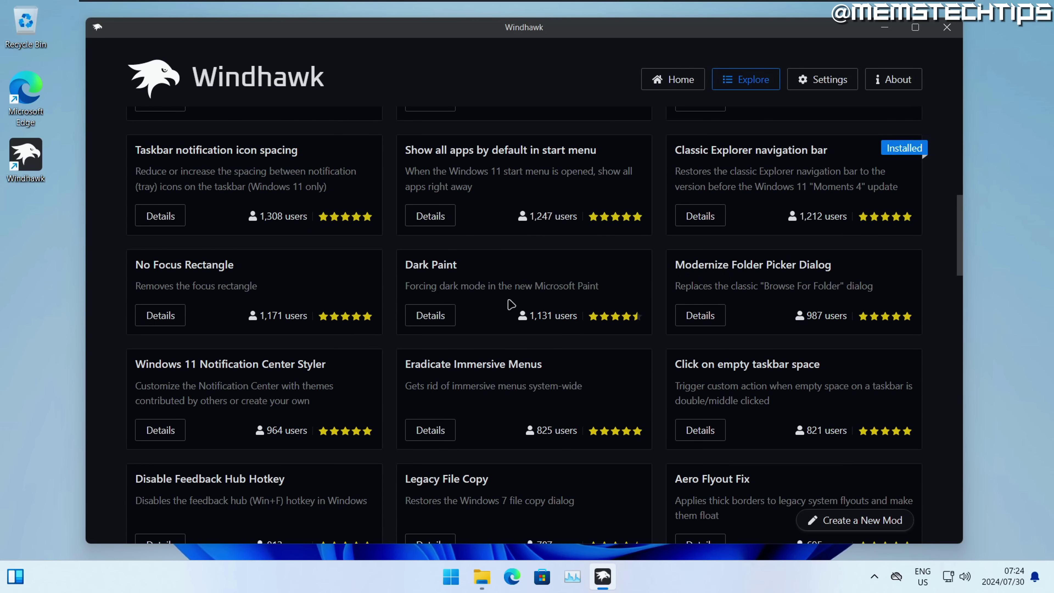
scroll(216, 239, down, 3)
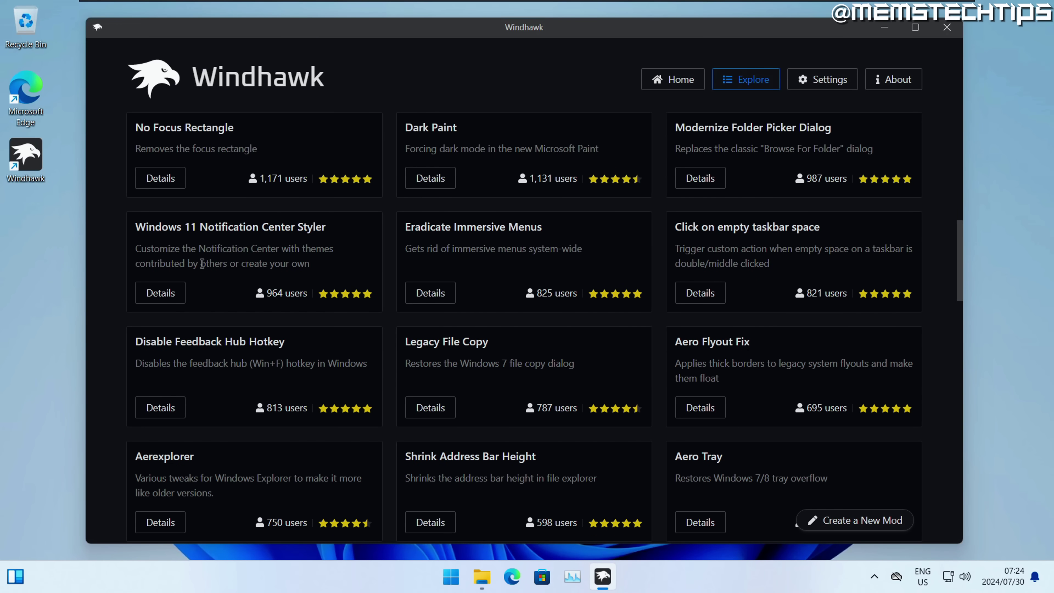
click(168, 294)
scroll(513, 369, down, 3)
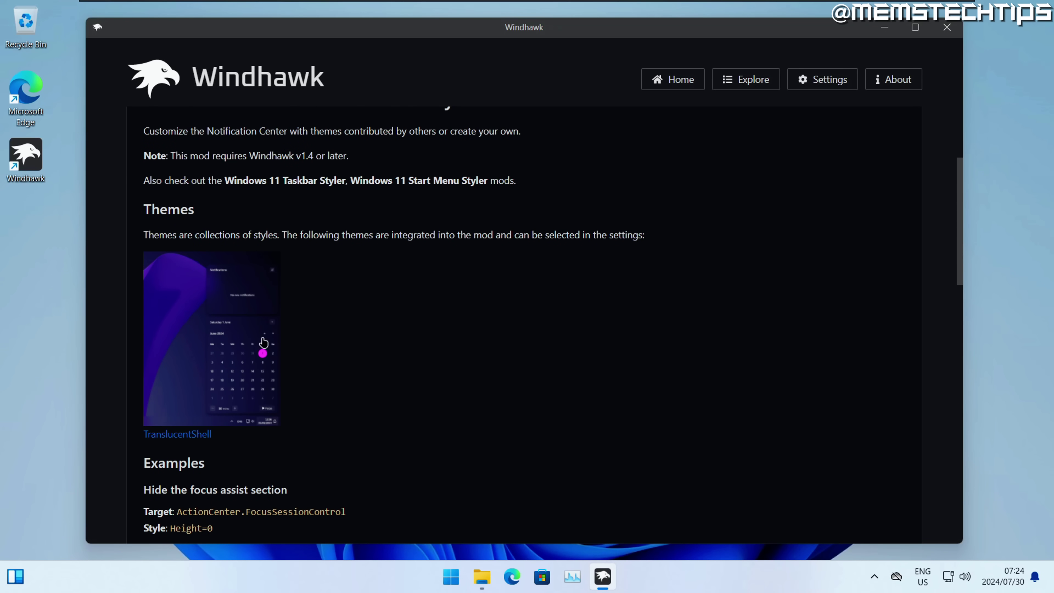
scroll(366, 370, up, 4)
Return to the mod list and browse the less popular mods further down
click(154, 138)
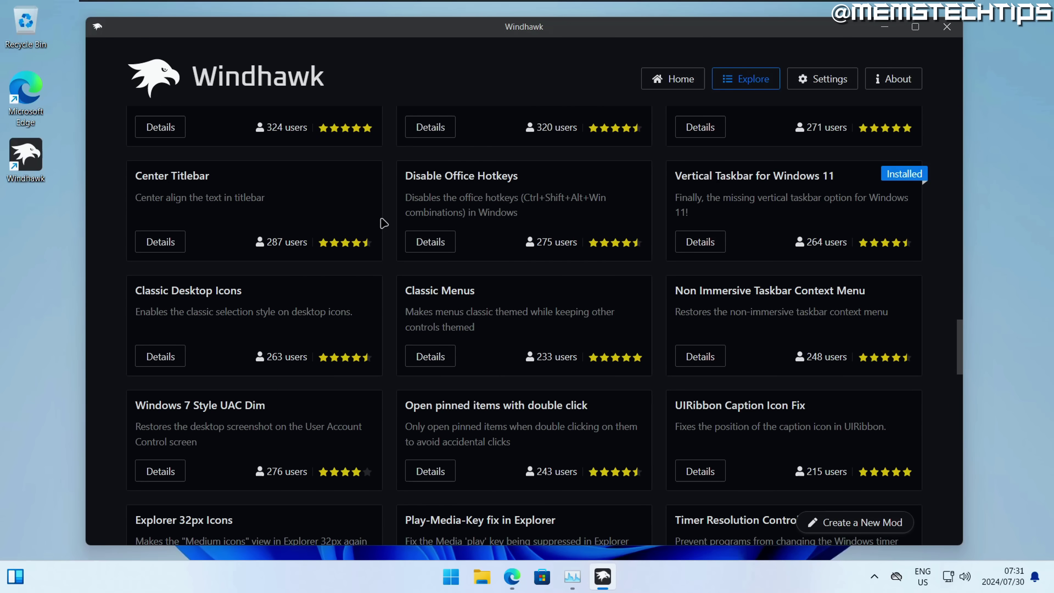
scroll(383, 223, down, 8)
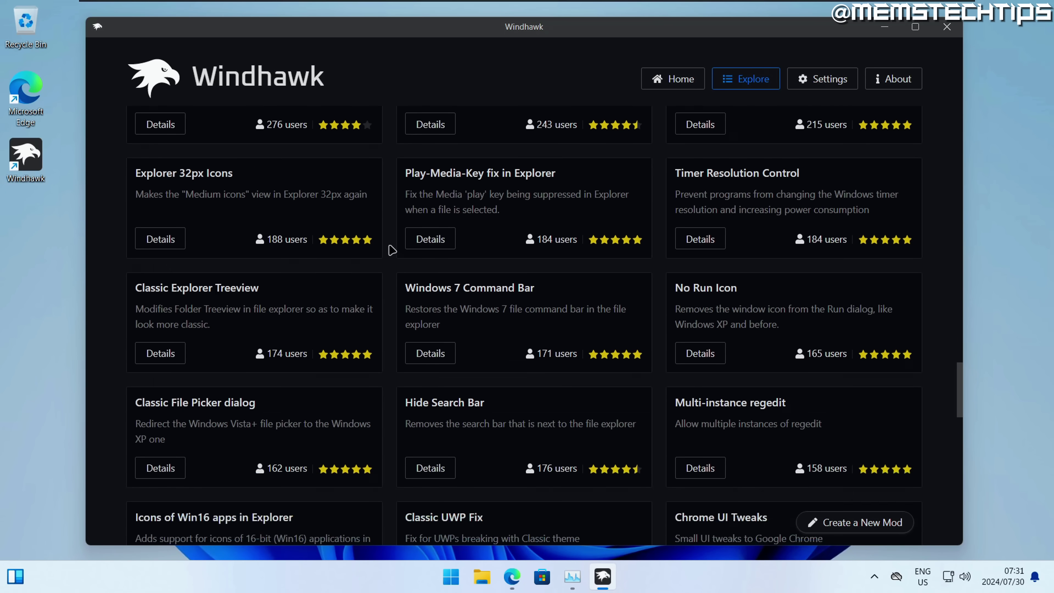
scroll(393, 248, down, 3)
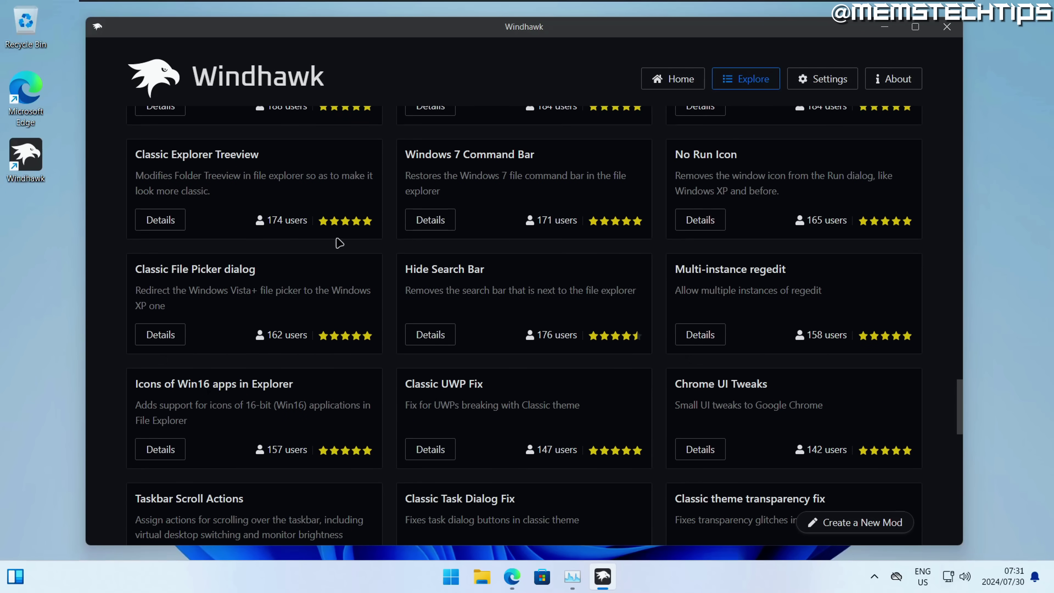
Look through more of the less popular mods, return to the start of the list and check the Start menu
scroll(339, 243, down, 2)
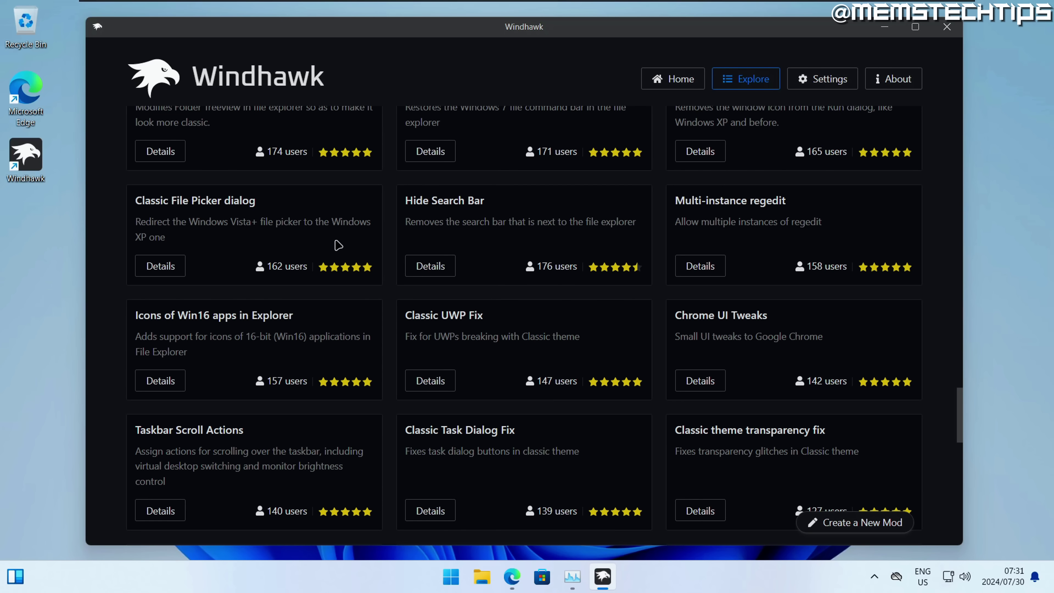
scroll(351, 243, down, 3)
scroll(353, 239, down, 2)
scroll(352, 243, up, 10)
scroll(352, 243, up, 20)
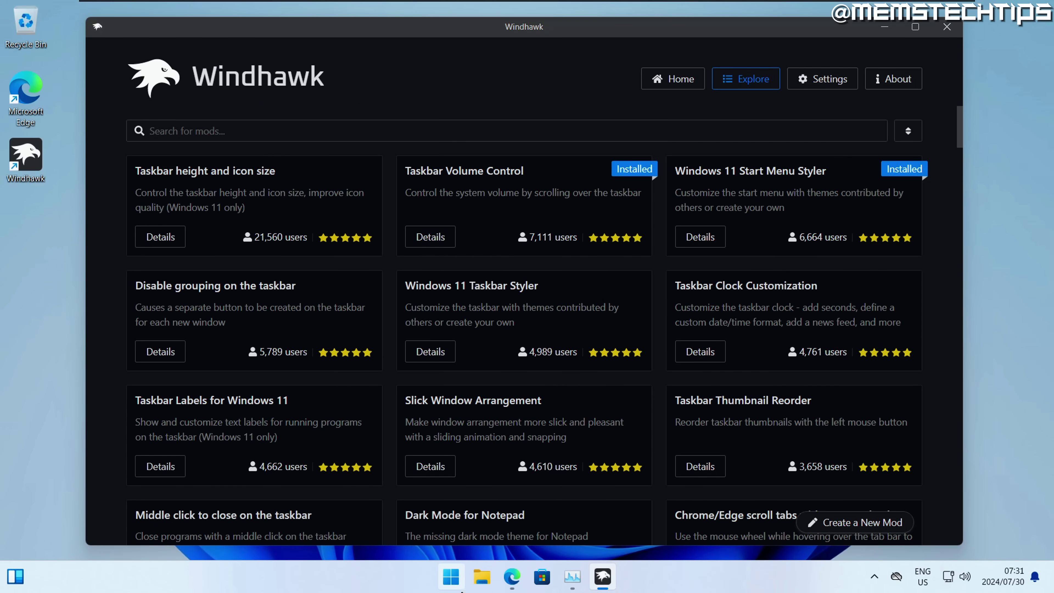
click(451, 576)
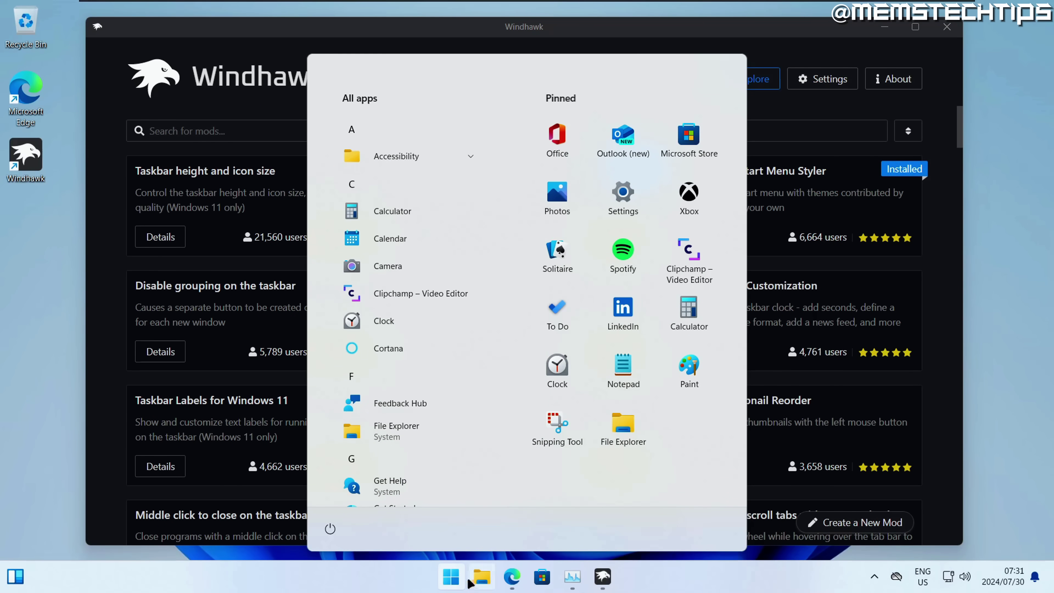
click(451, 578)
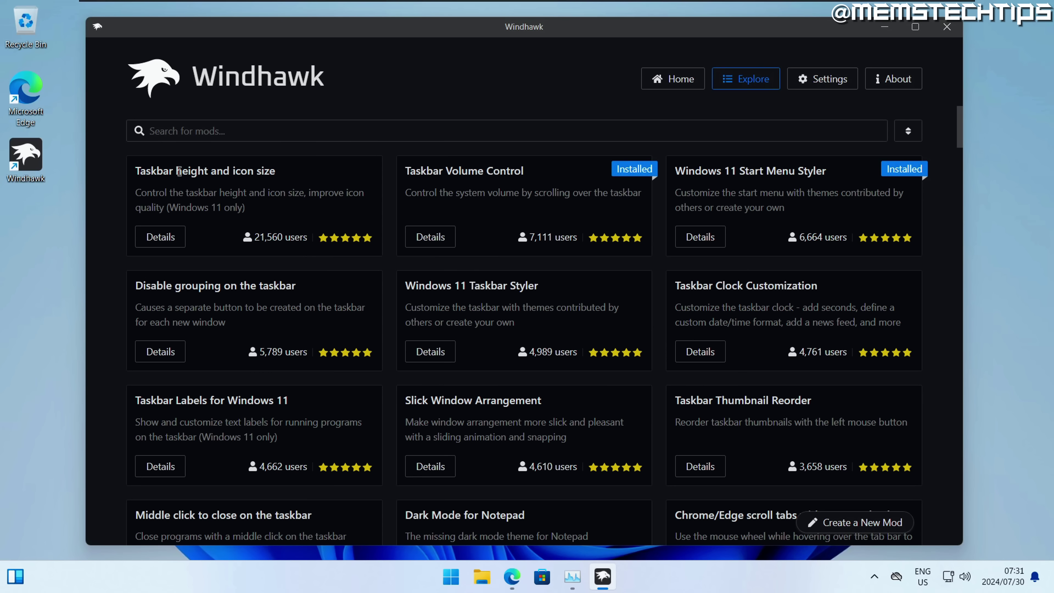
Open the Taskbar height and icon size mod and install it, accepting the risk
click(161, 236)
click(191, 194)
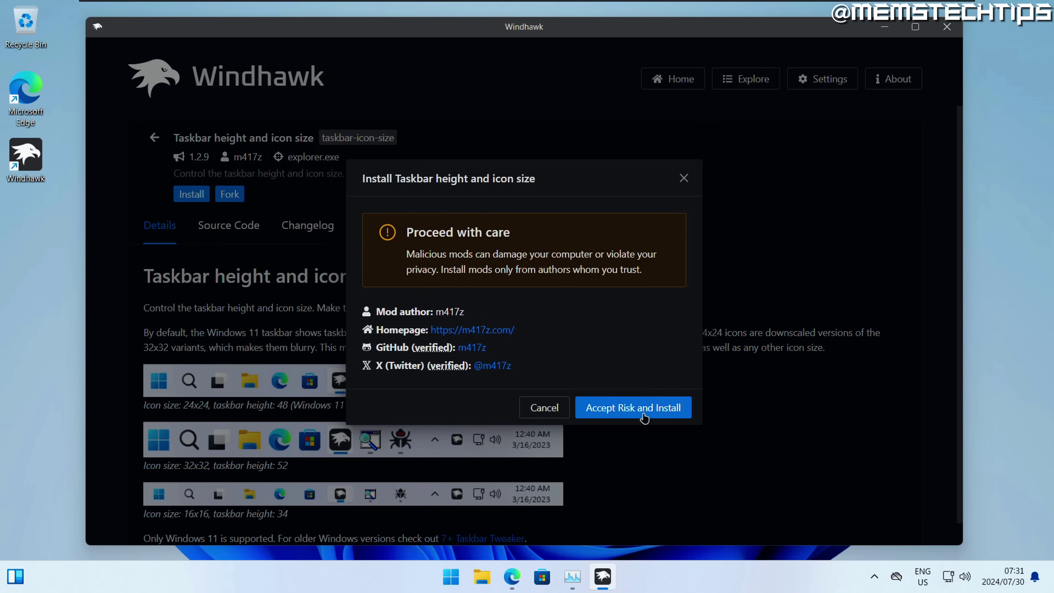
click(633, 407)
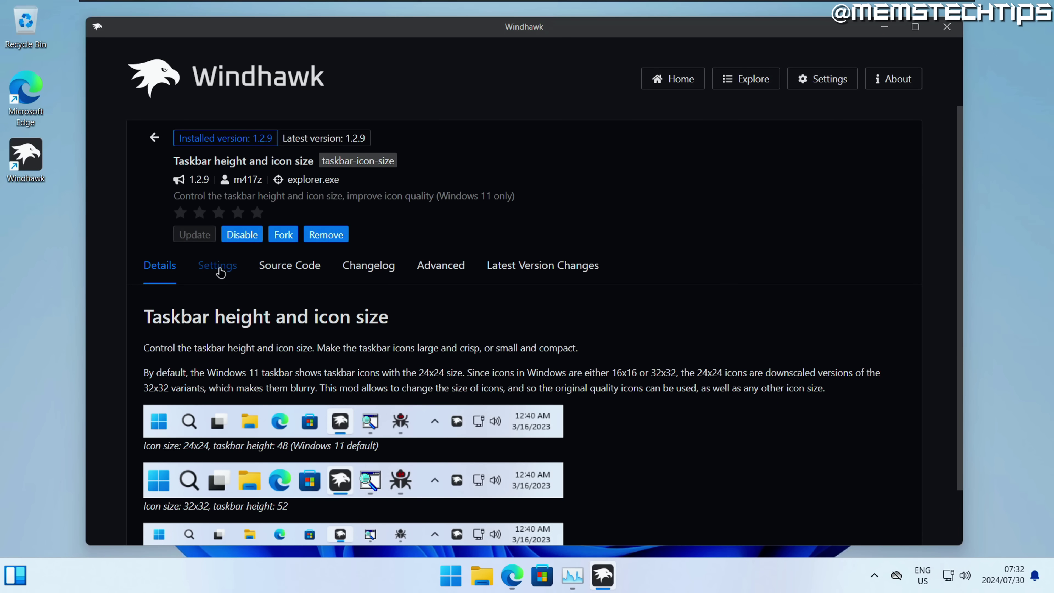
In the mod's settings, set icon size 20, taskbar height 32 and taskbar button width 32, and save them
click(220, 272)
scroll(231, 353, down, 1)
click(155, 334)
drag(166, 334, 84, 341)
text(20)
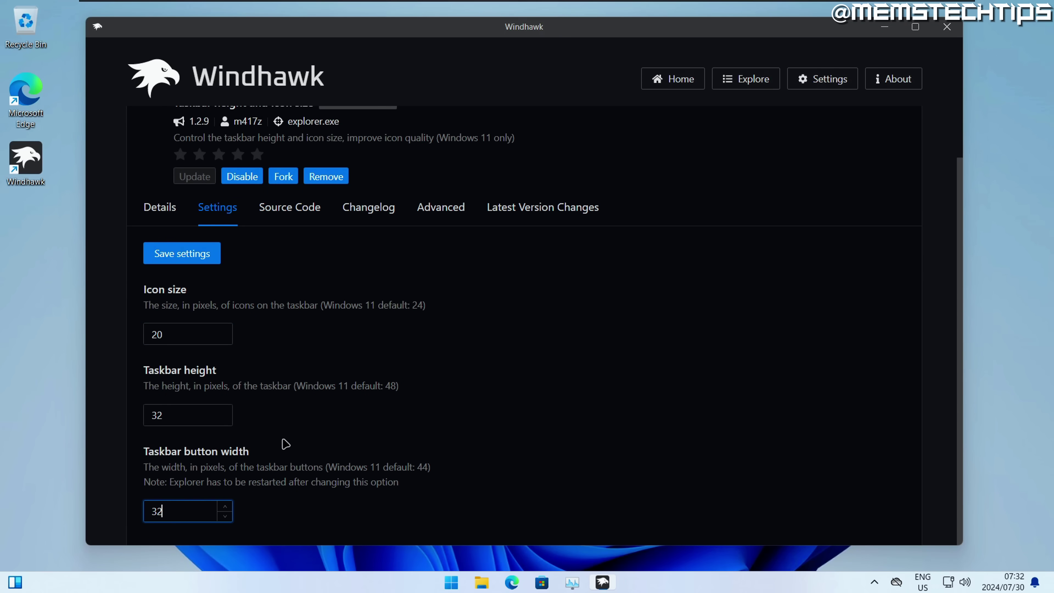
click(199, 253)
key(Return)
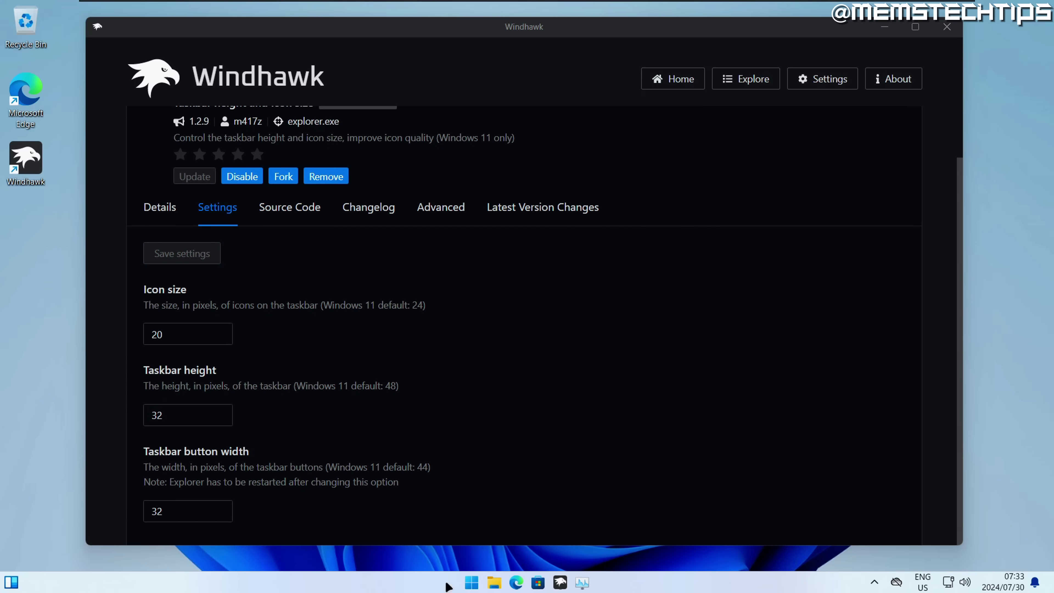
Check the Start menu and File Explorer with the smaller taskbar, then minimize the File Explorer window
click(472, 584)
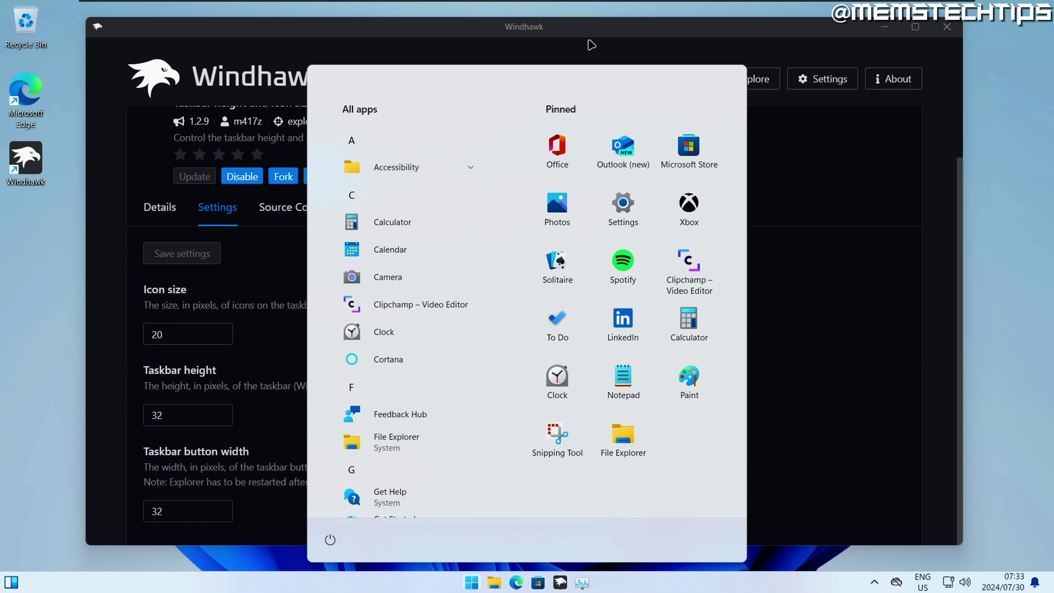
click(840, 277)
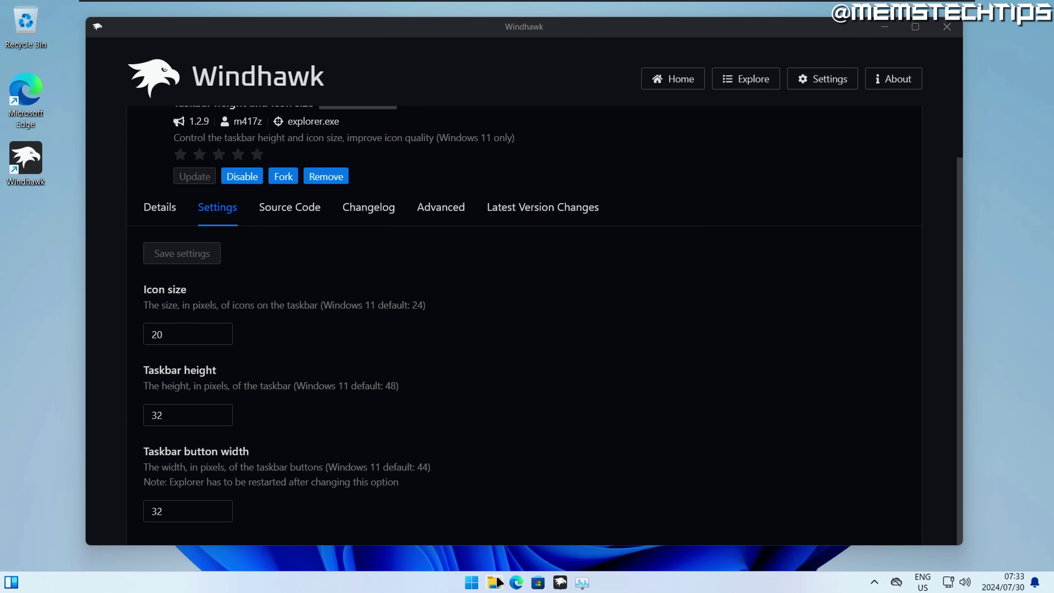
key(super+e)
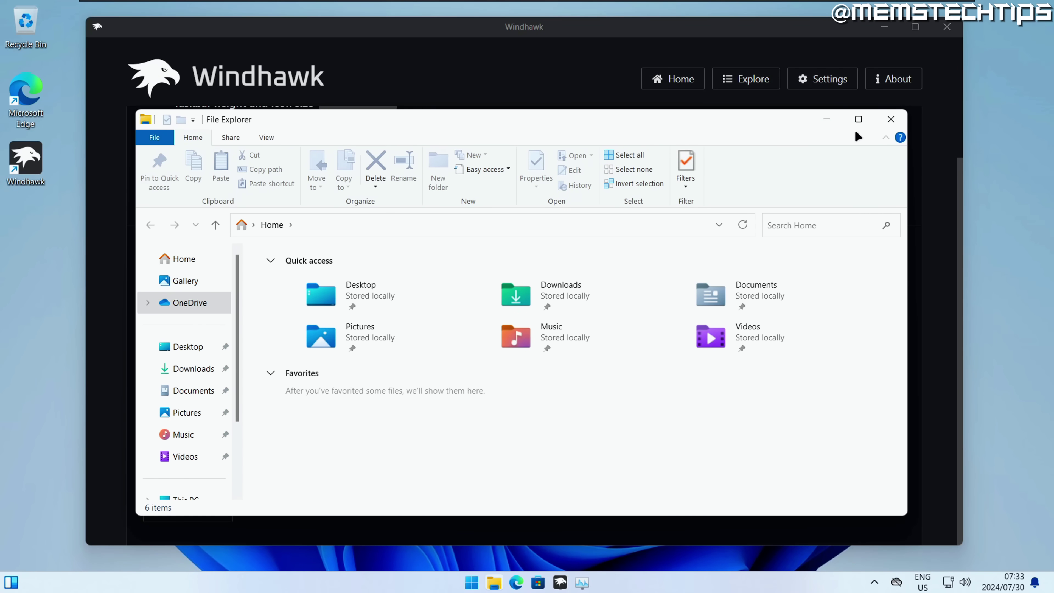
click(826, 122)
In the Windows taskbar settings, align the taskbar to the left and turn off Widgets
right_click(691, 585)
click(737, 563)
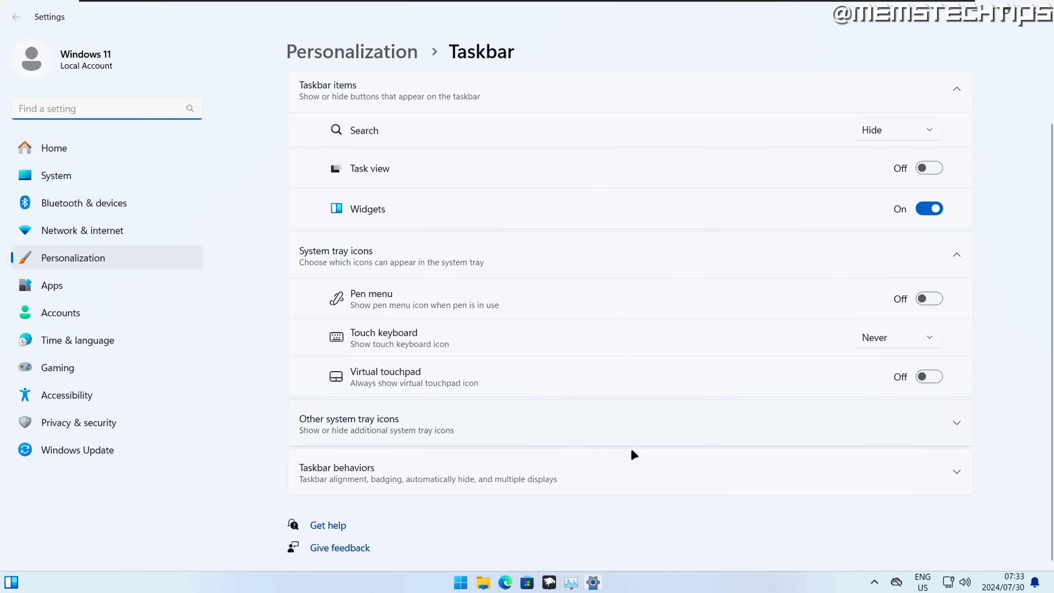
click(743, 474)
click(880, 513)
click(873, 489)
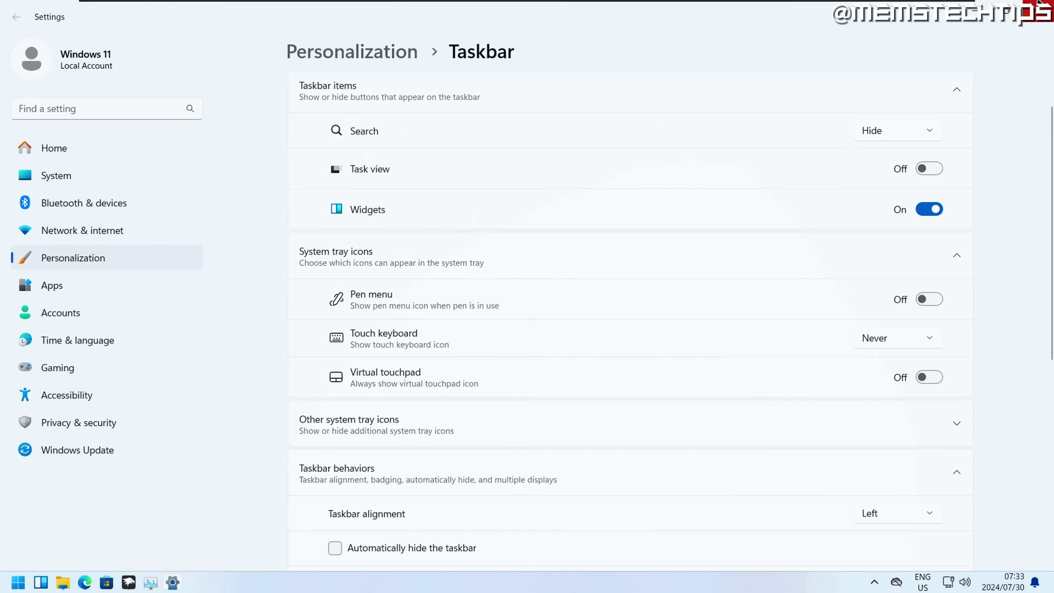
click(930, 256)
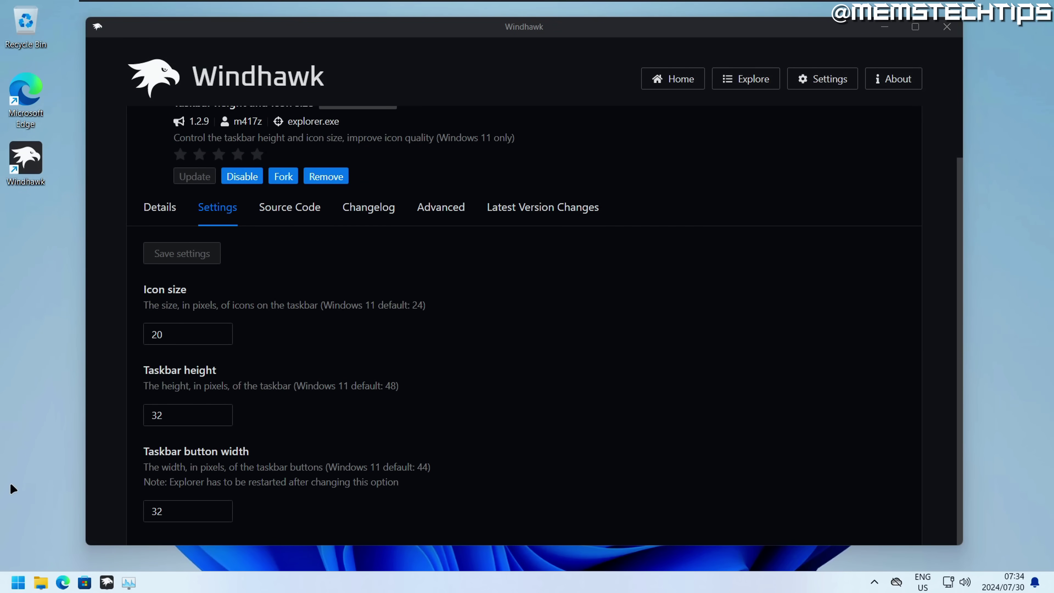
Open the Start menu, look through its All apps list and close it
key(super)
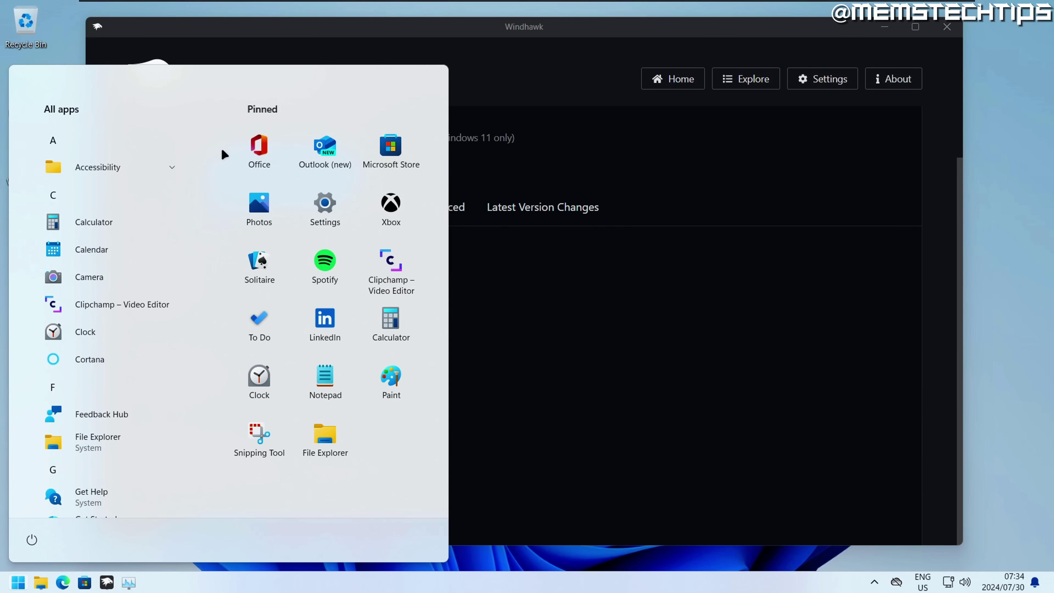
scroll(193, 329, down, 15)
scroll(193, 448, up, 10)
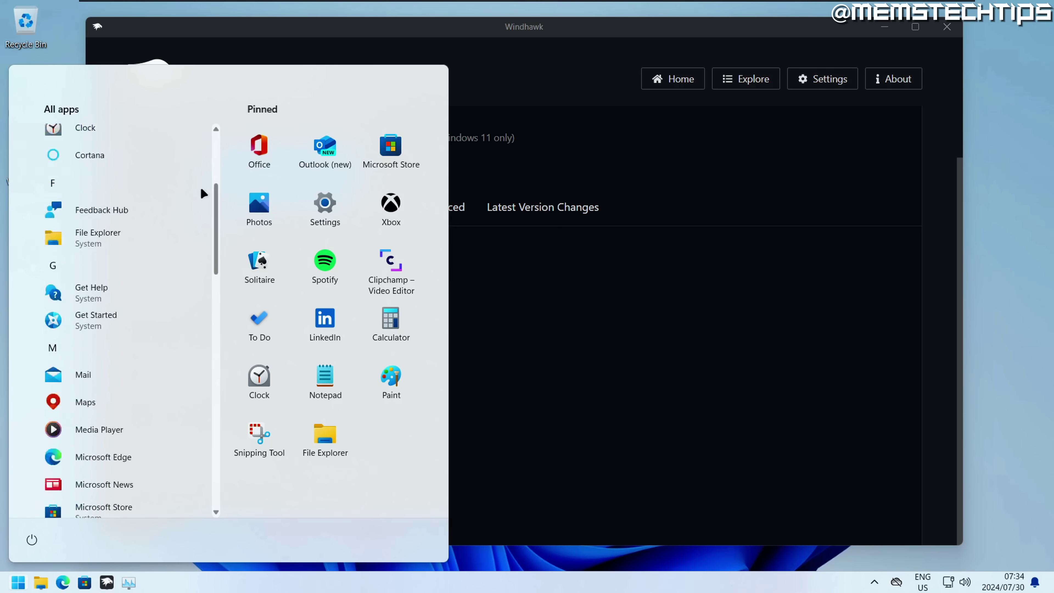
scroll(203, 194, up, 3)
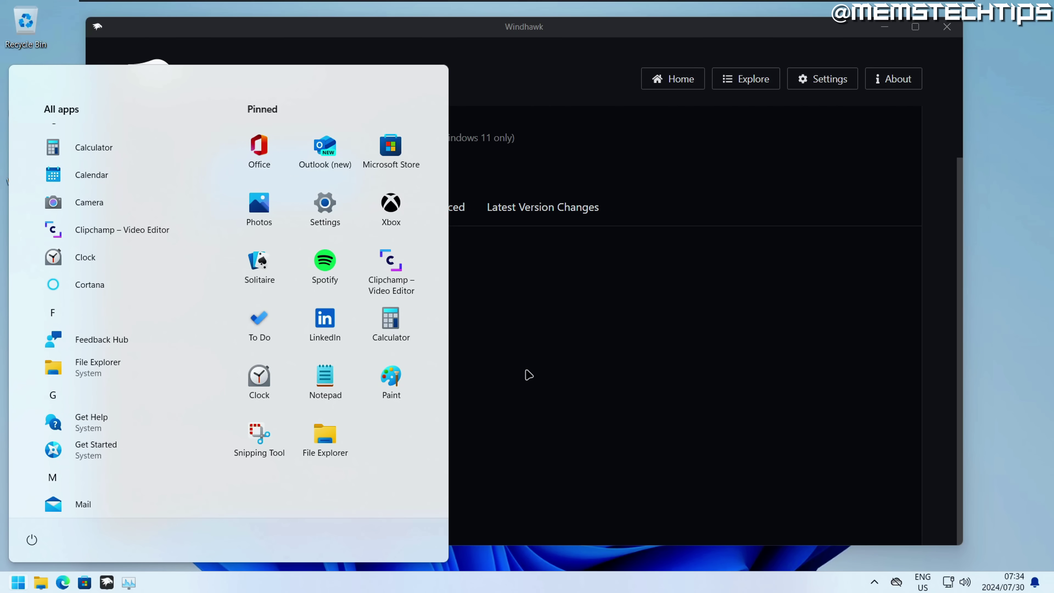
click(529, 375)
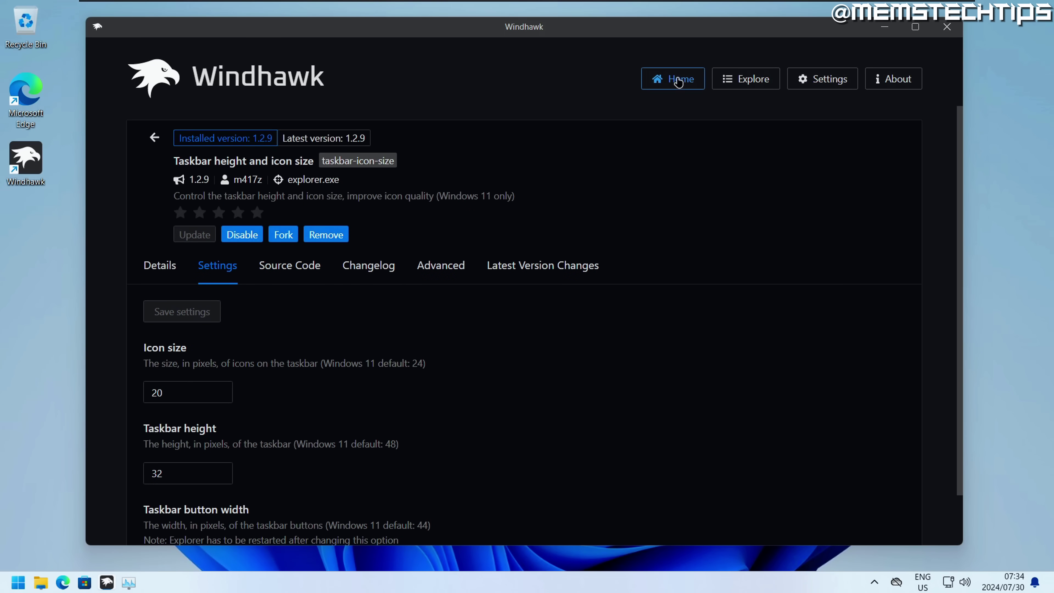
Disable all five installed mods on the Windhawk home page
click(678, 84)
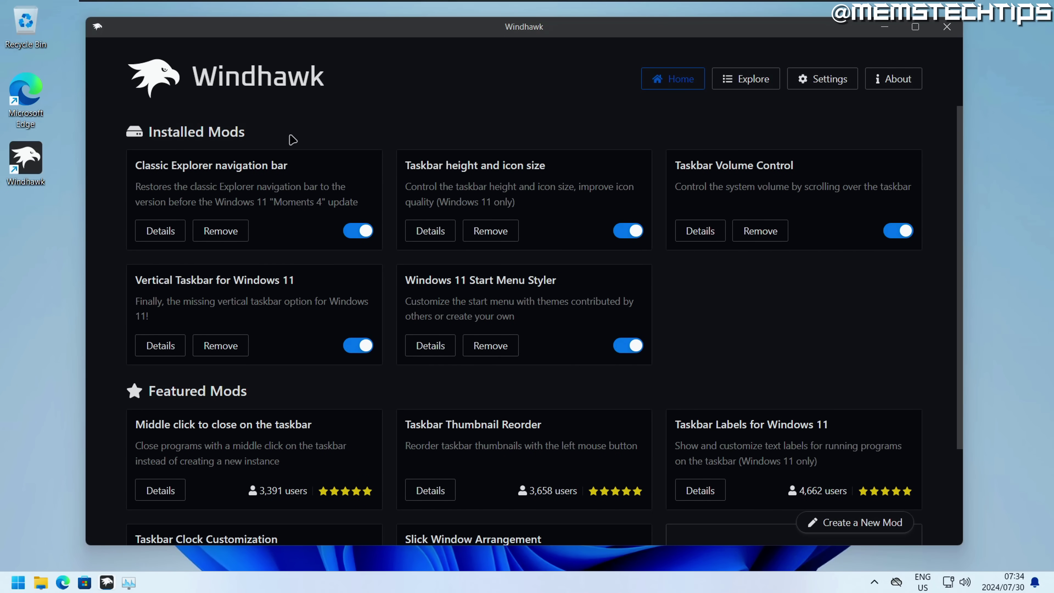
click(360, 236)
click(627, 232)
click(898, 230)
click(628, 346)
click(358, 345)
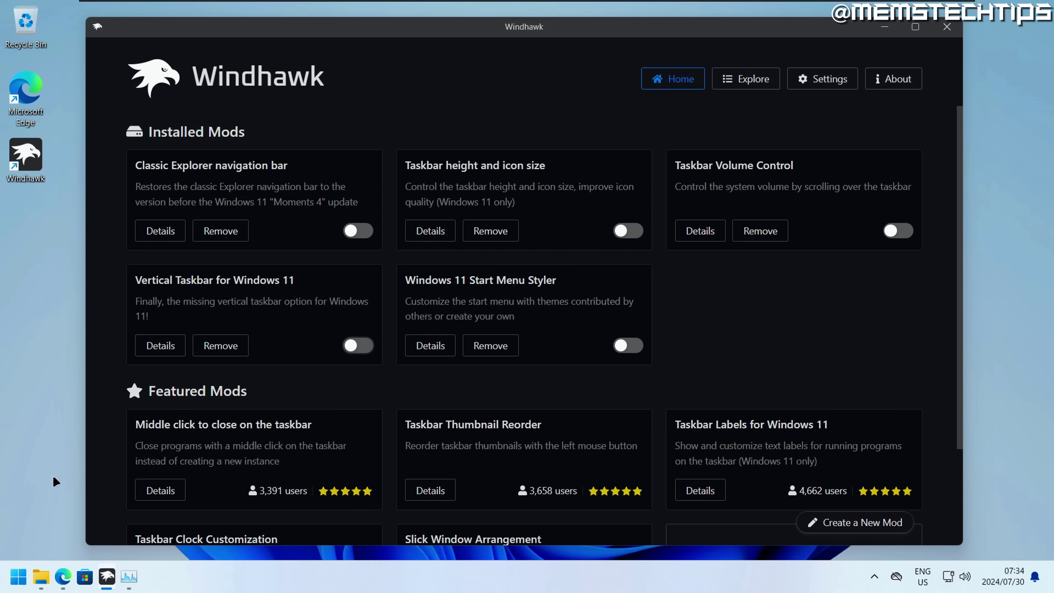
Restart the Windows Explorer process in Task Manager and check the Start menu with the mods off
click(136, 583)
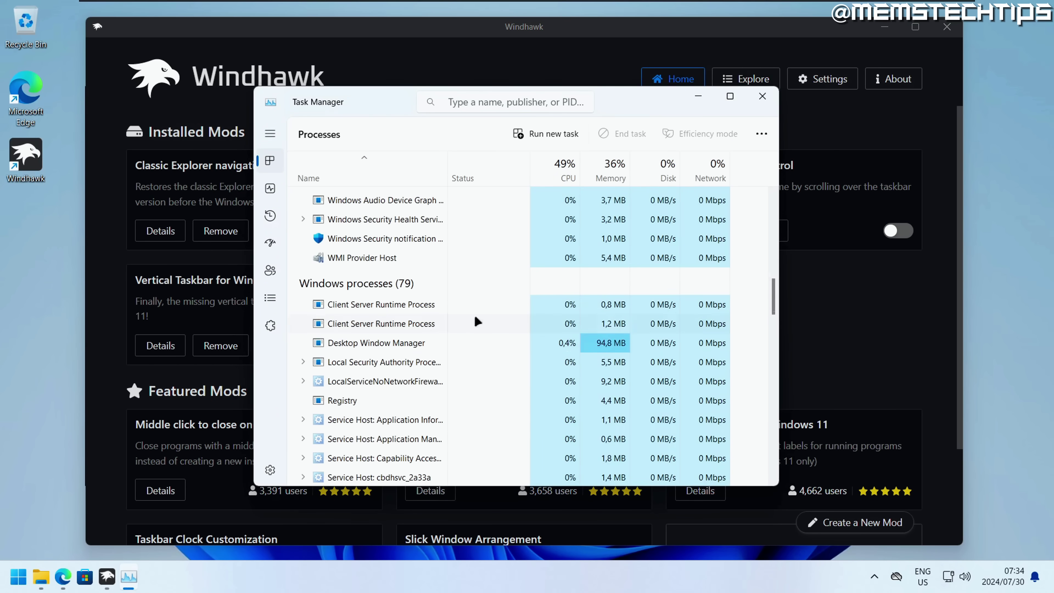
scroll(374, 287, up, 10)
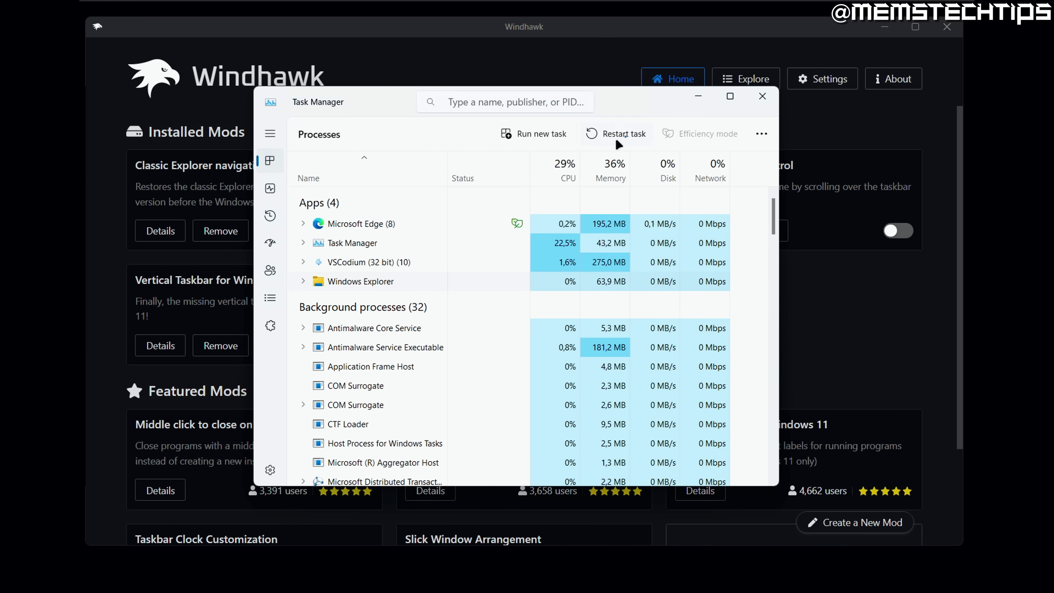
scroll(598, 293, down, 8)
scroll(524, 359, up, 1)
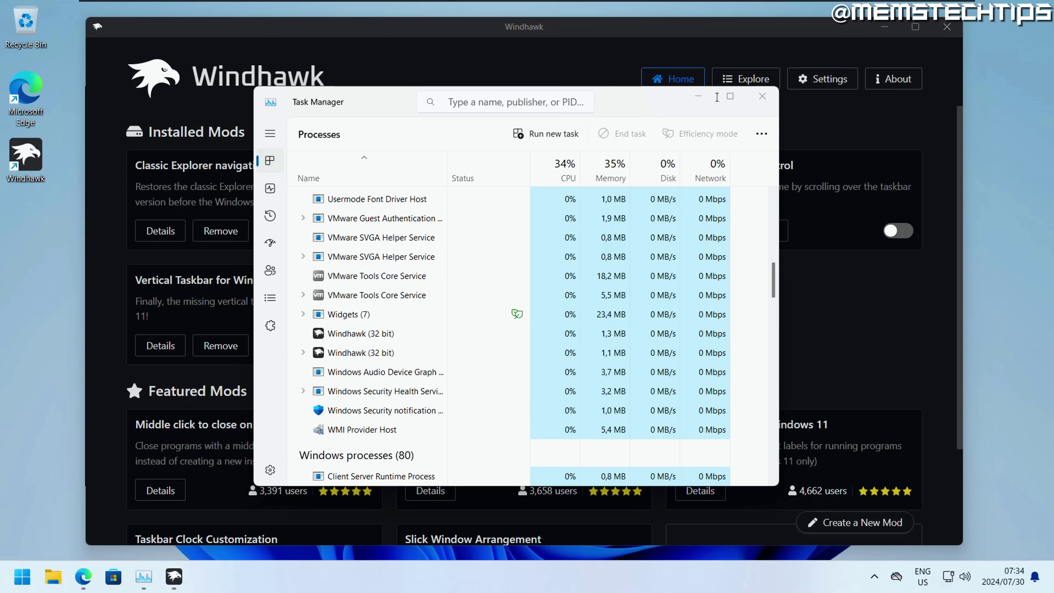
click(697, 98)
click(22, 577)
click(623, 200)
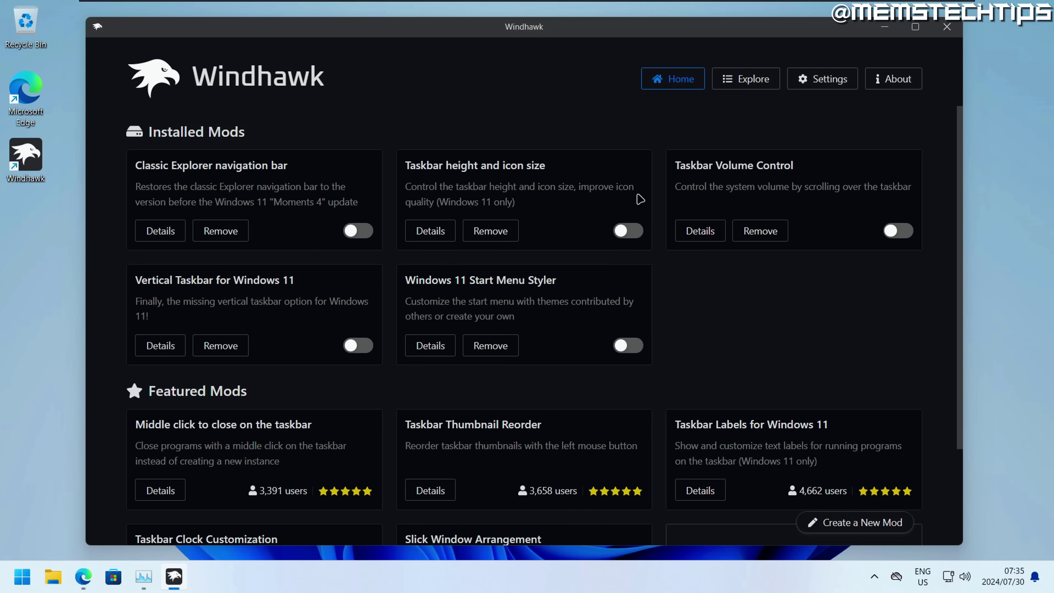
Re-enable all five installed mods and check that the Start menu is styled again
click(354, 231)
click(355, 345)
click(628, 231)
click(628, 345)
click(898, 230)
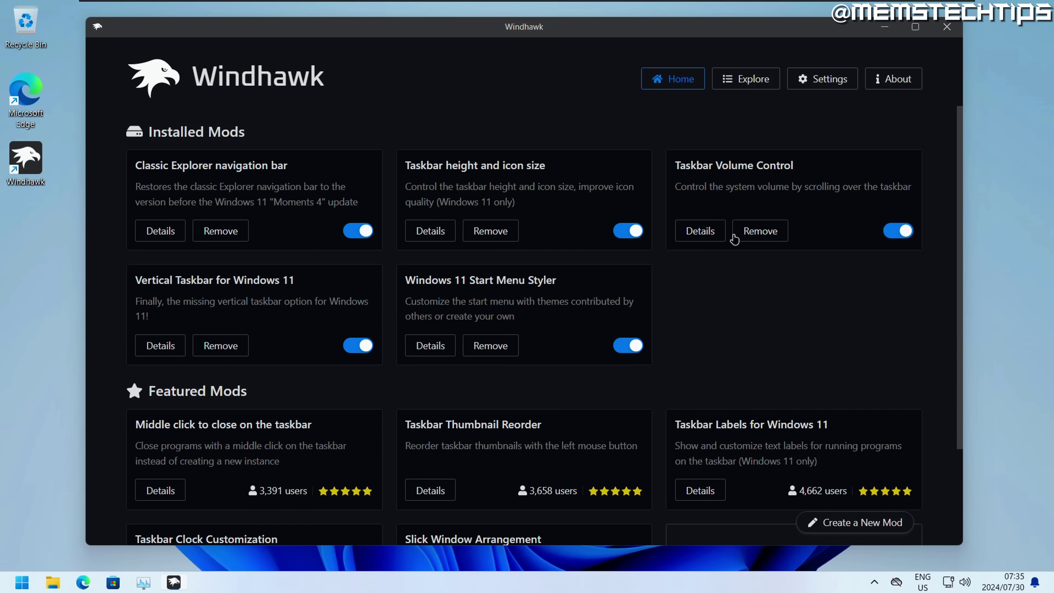
click(33, 583)
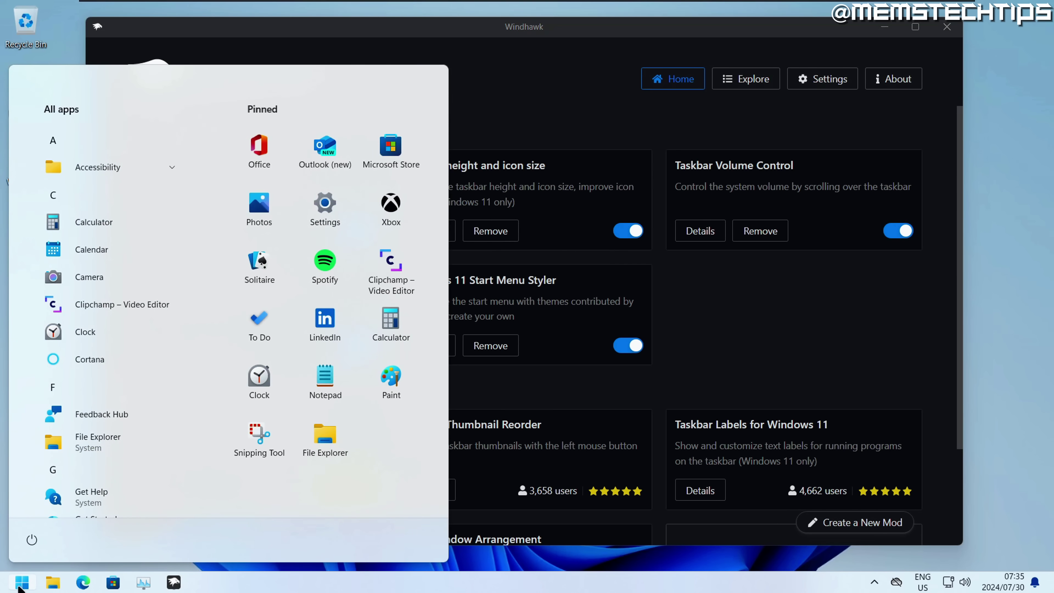
click(36, 584)
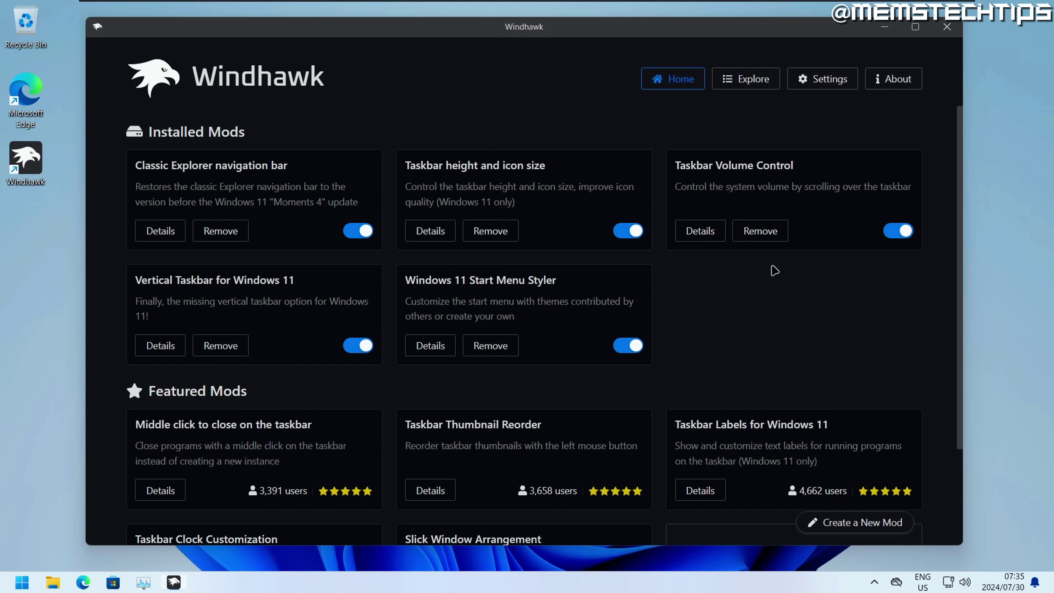
Close Windhawk and examine its background processes in Task Manager, then close Task Manager
click(959, 32)
right_click(664, 586)
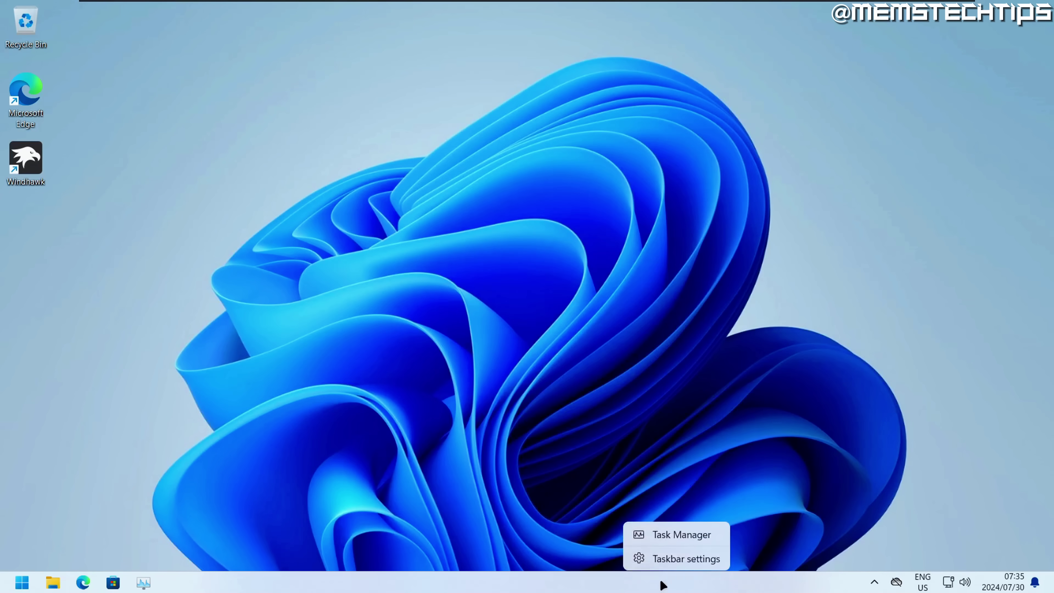
click(665, 535)
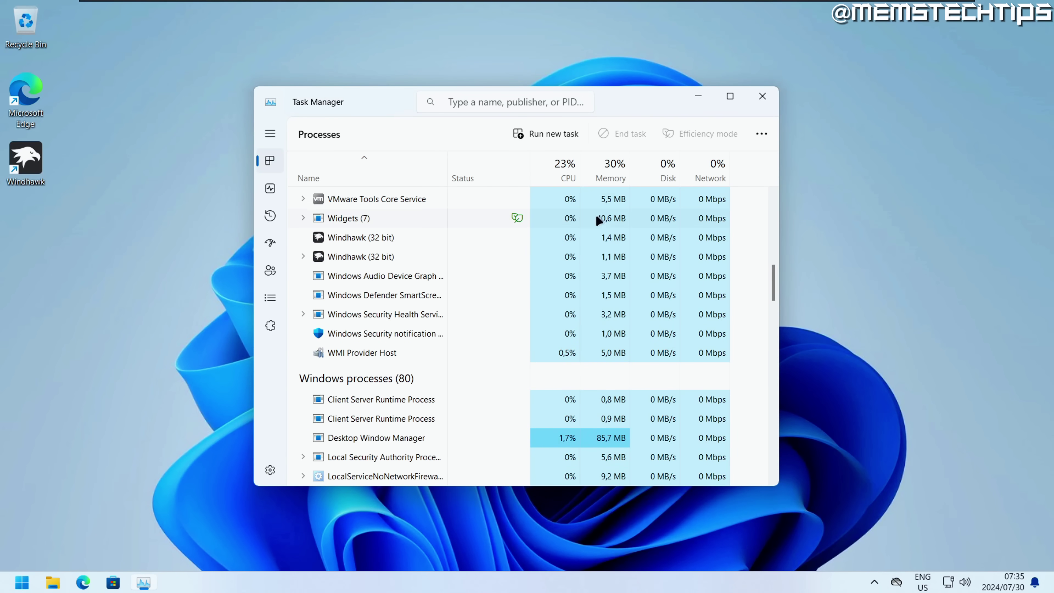
mouse_move(773, 291)
mouse_down()
mouse_move(773, 215)
mouse_move(772, 285)
mouse_up()
click(632, 292)
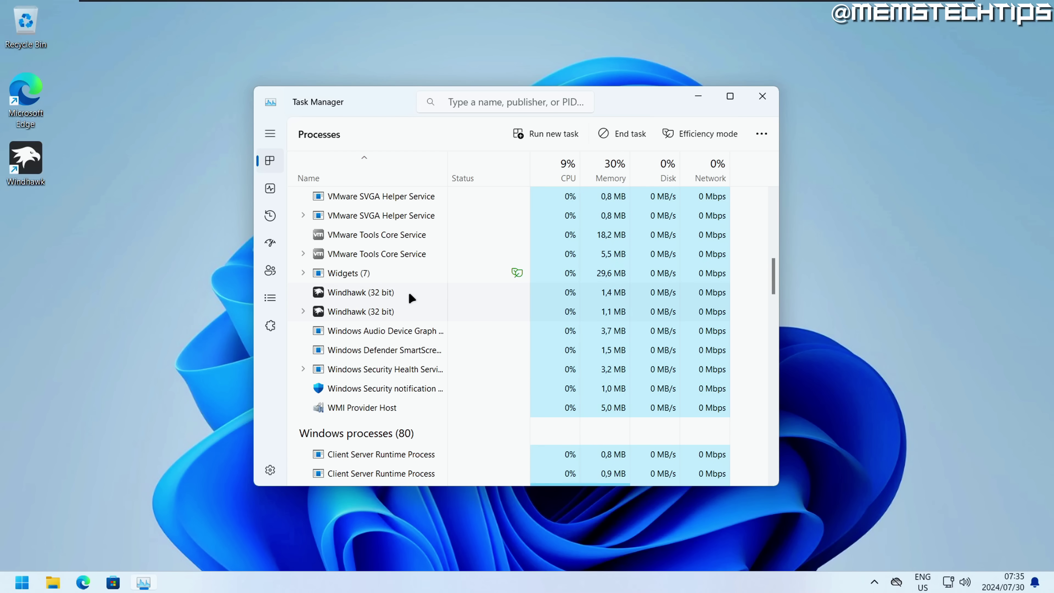
click(407, 311)
drag(774, 276, 771, 194)
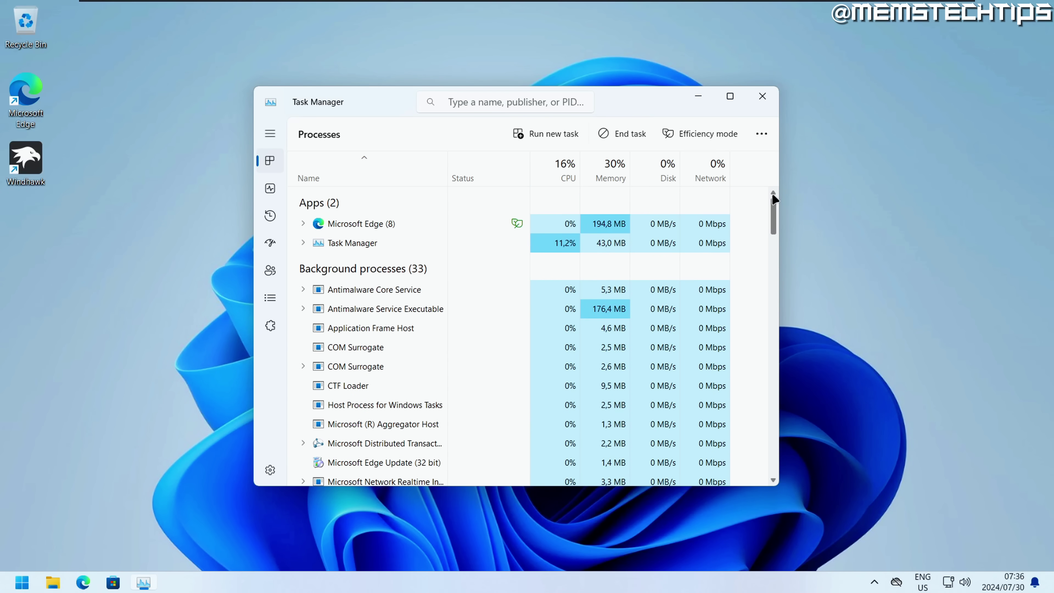
click(763, 96)
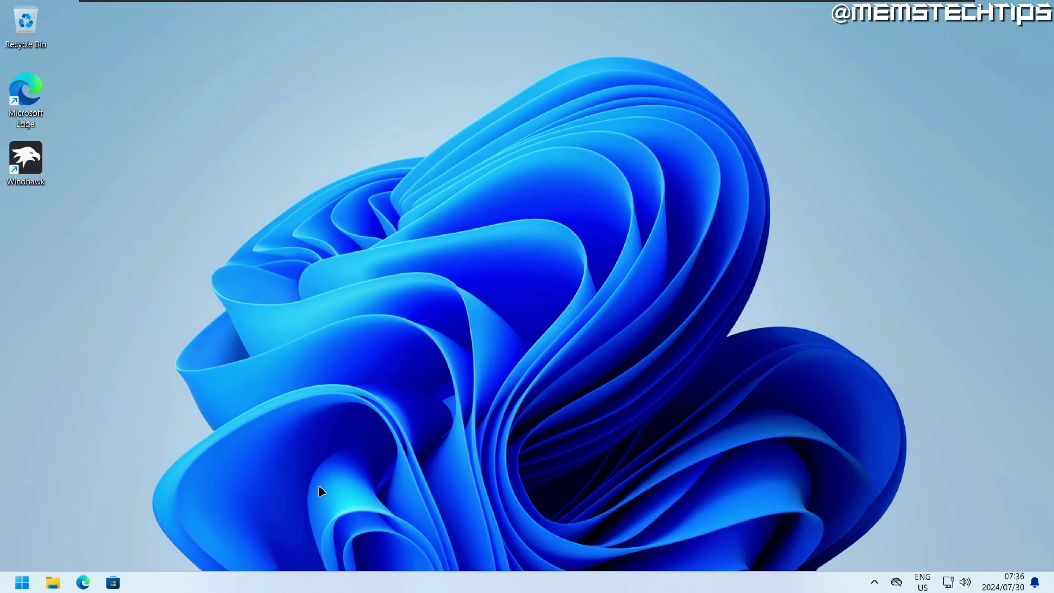
Check the Start menu with Windhawk closed, then reopen Windhawk, browse the available mods and return to its home page
click(26, 582)
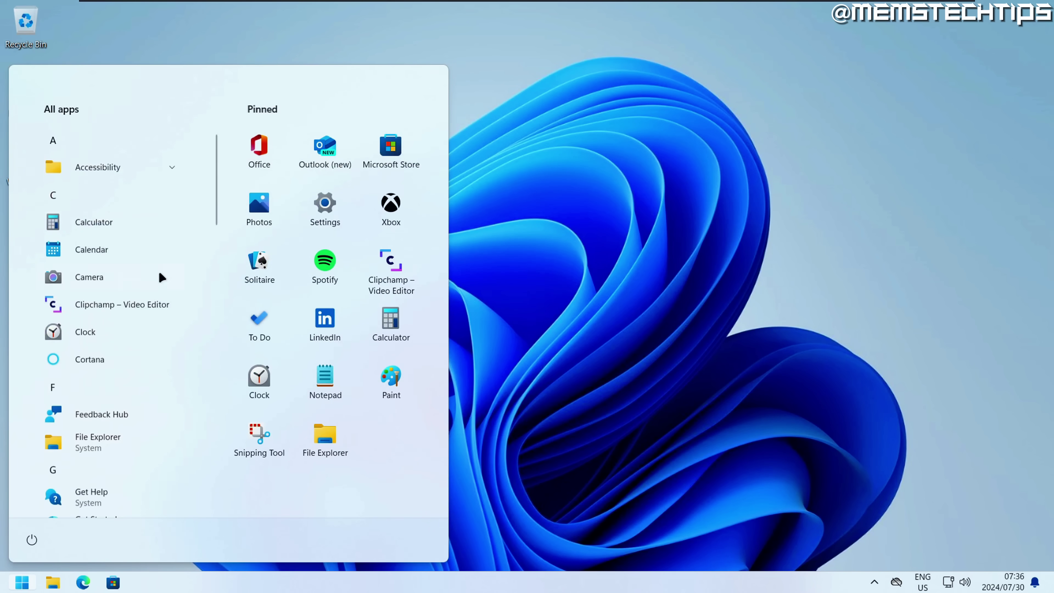
click(508, 353)
double_click(37, 157)
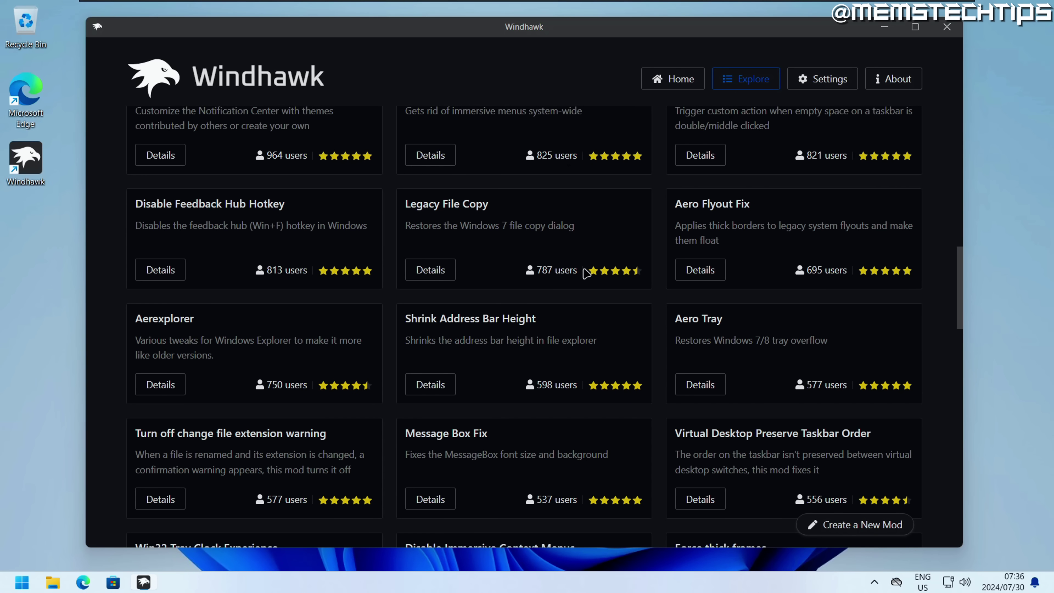
scroll(586, 273, down, 20)
scroll(489, 216, down, 5)
click(664, 80)
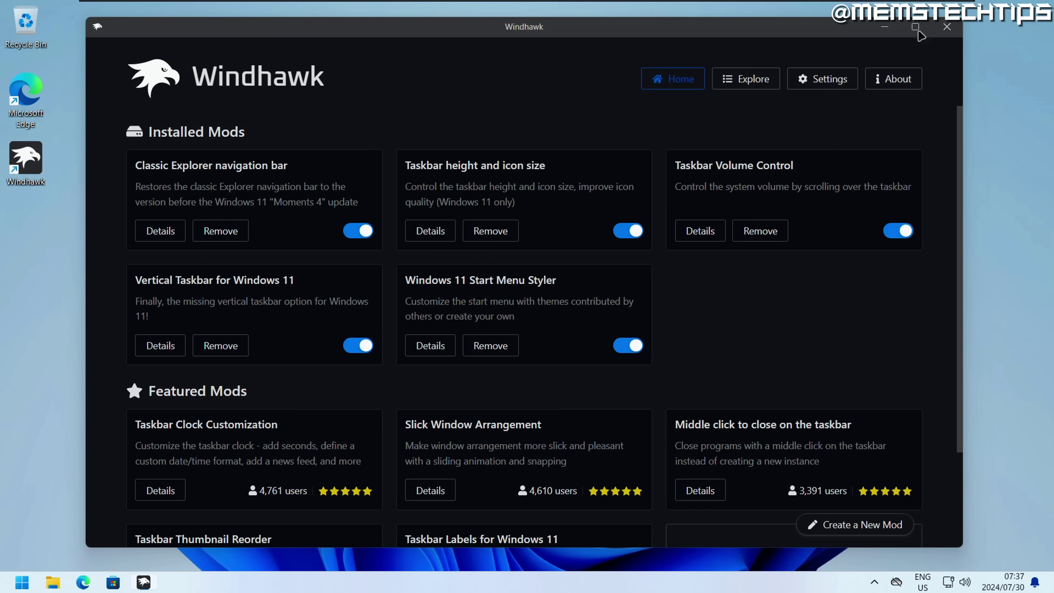
Close Windhawk and open the Installed apps page in Windows Settings
click(947, 26)
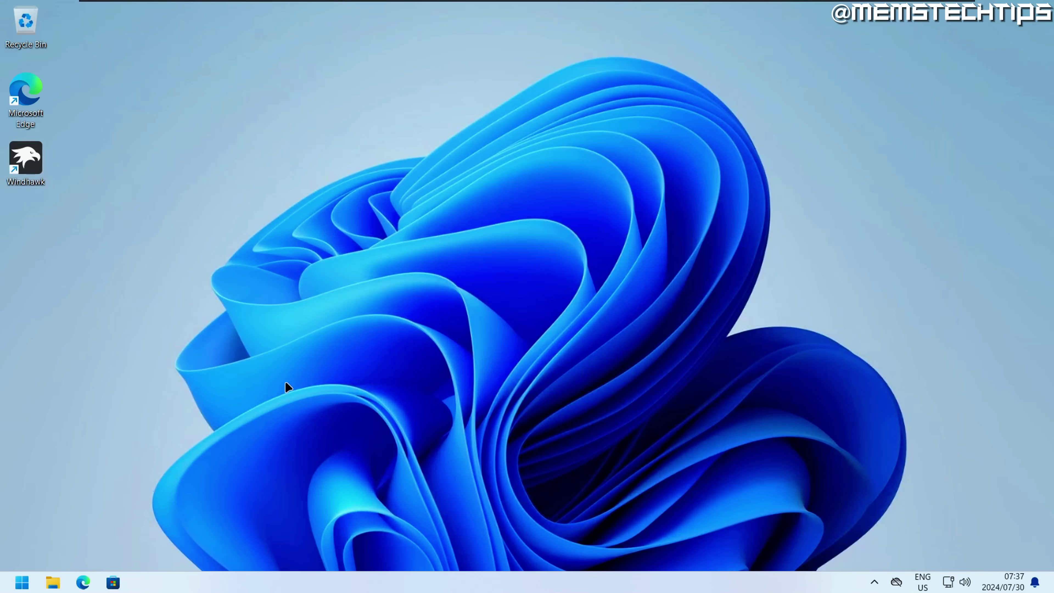
right_click(23, 587)
click(62, 196)
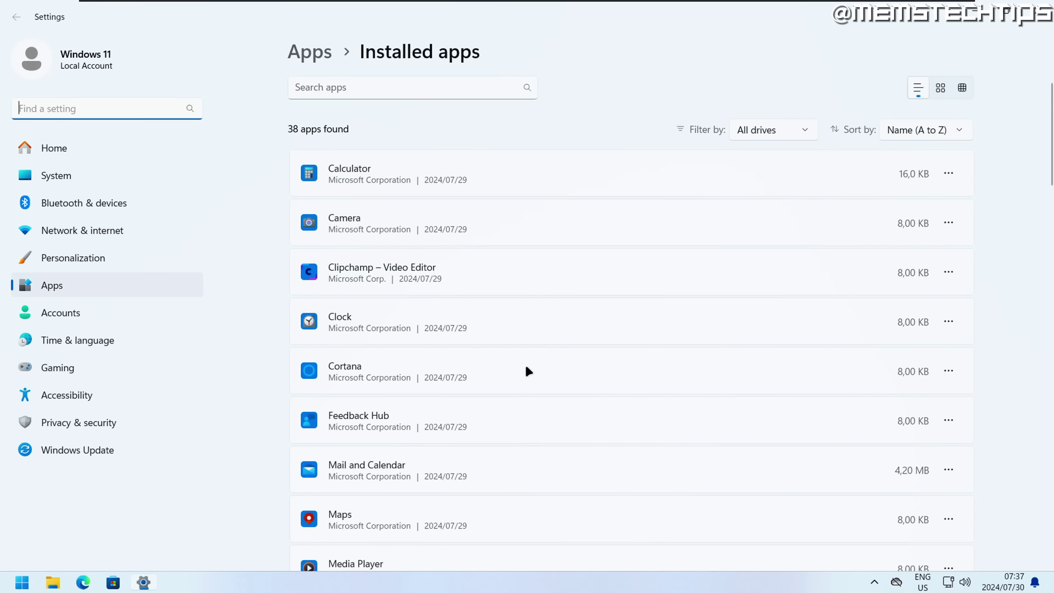
Uninstall Windhawk v1.5, allow its uninstaller to make changes to the device, and close the uninstaller when it has finished
scroll(543, 280, down, 20)
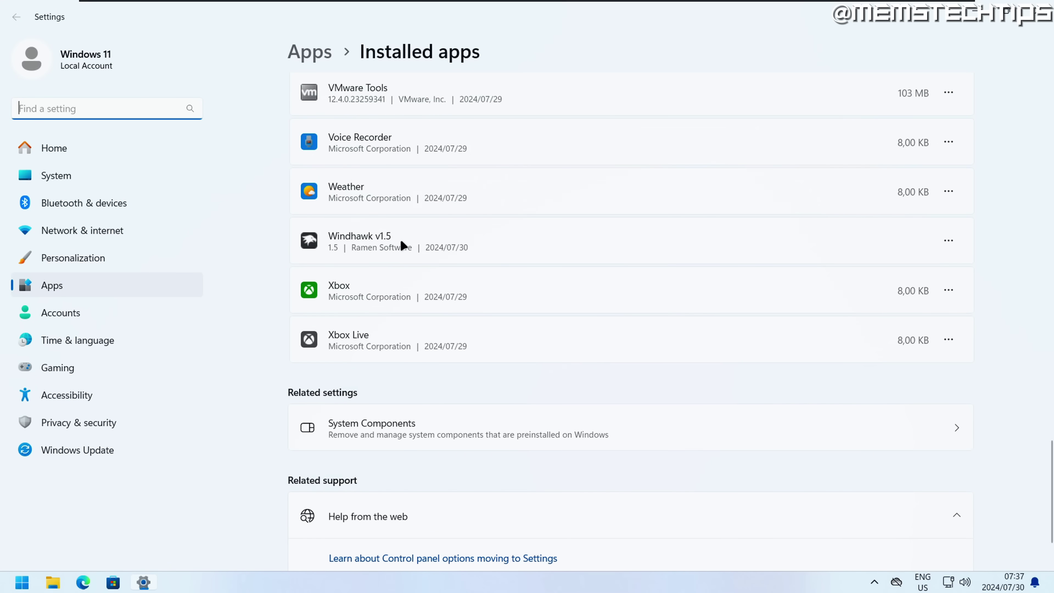
click(950, 240)
click(826, 296)
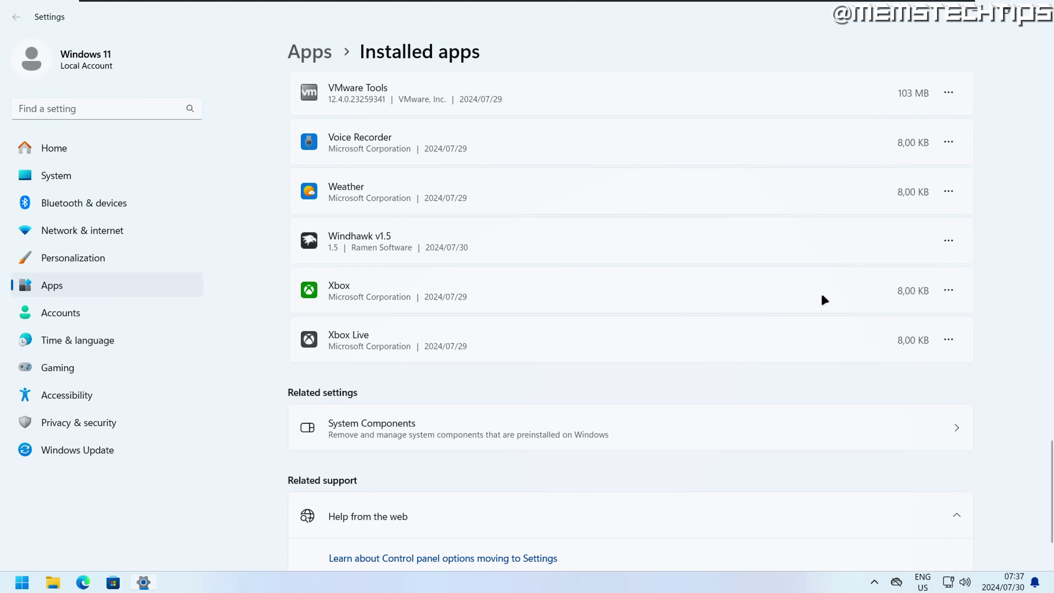
click(892, 319)
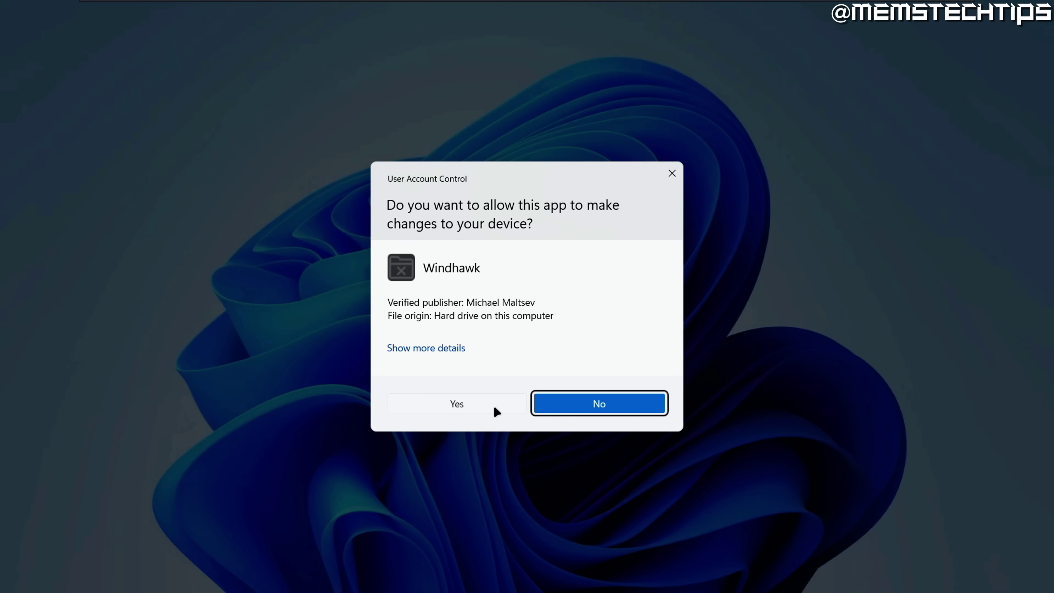
click(496, 408)
click(377, 294)
click(613, 401)
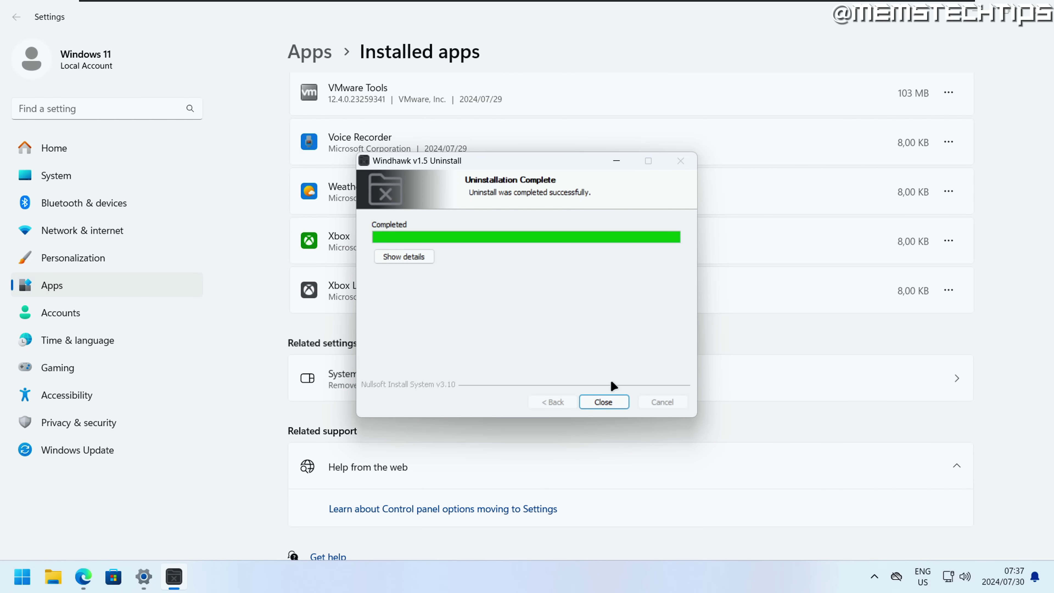
click(604, 403)
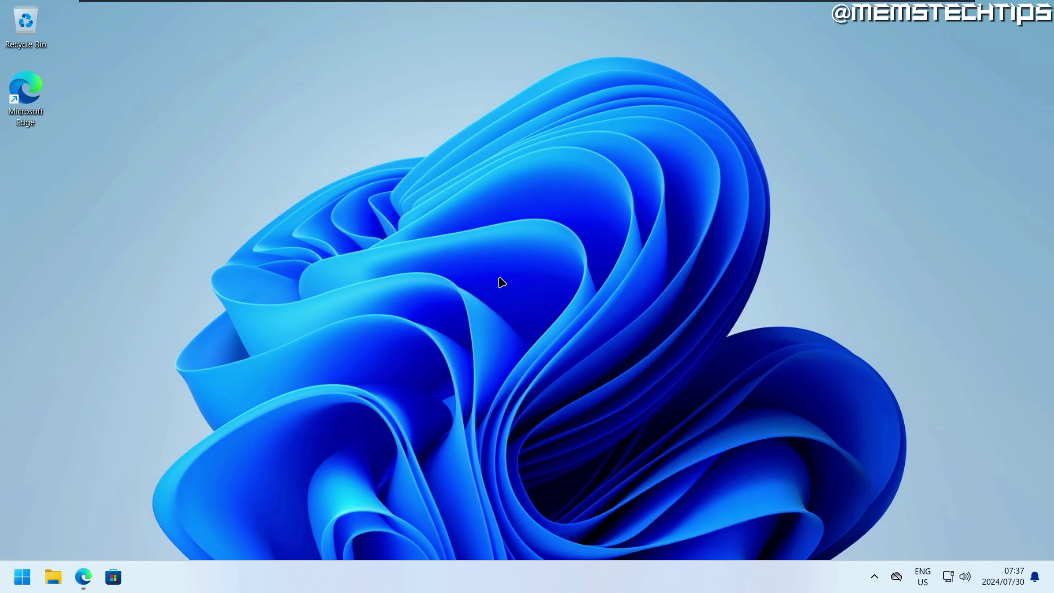
Check the Start menu and a File Explorer window with Windhawk uninstalled, then close File Explorer
key(super)
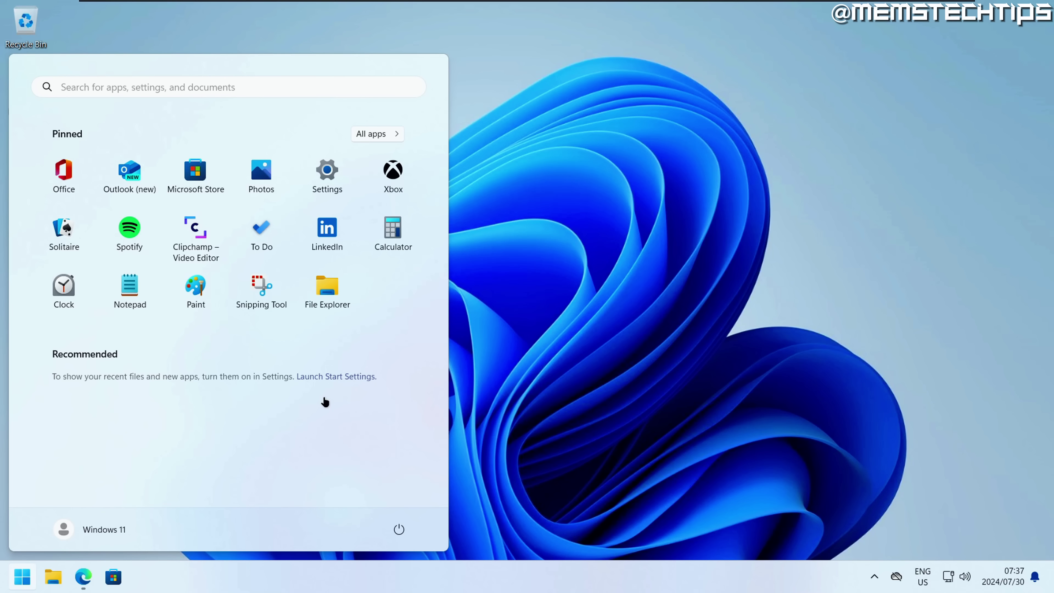
click(339, 287)
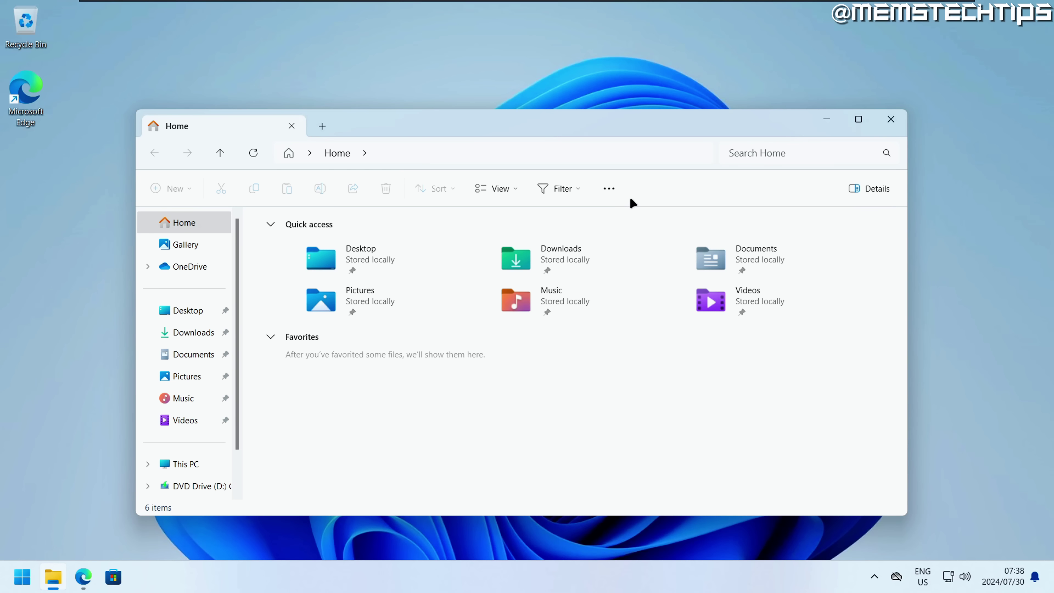
click(892, 121)
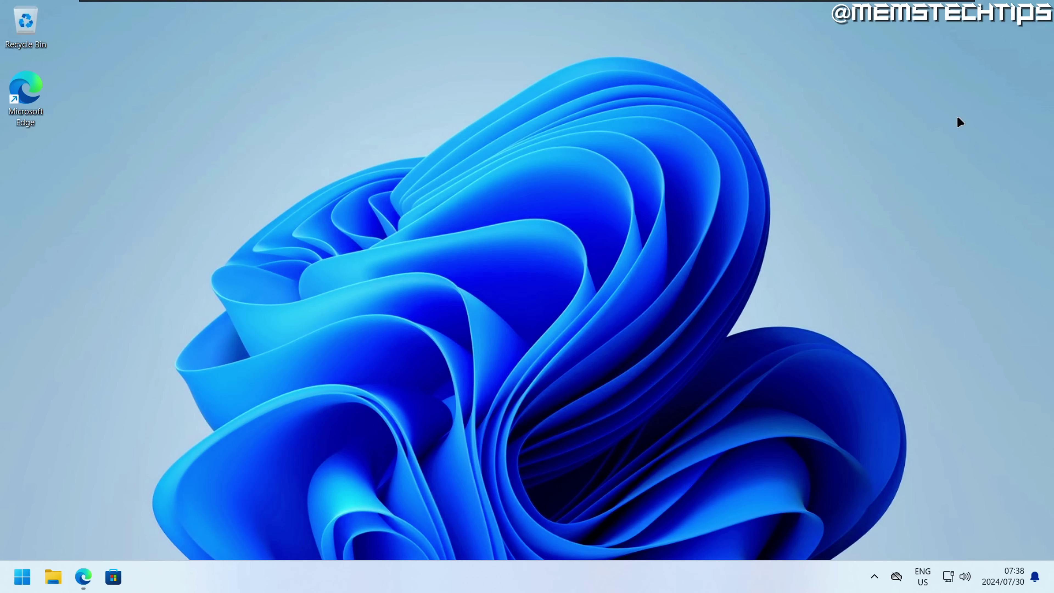